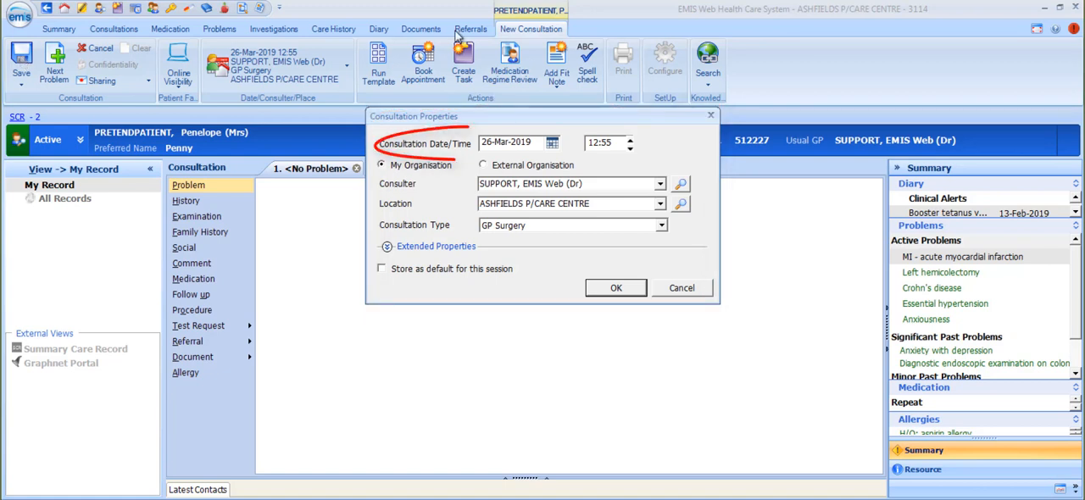
# Check the calendar for the consultation date and the editable consultation time in the consultation properties.
pyautogui.click(552, 144)
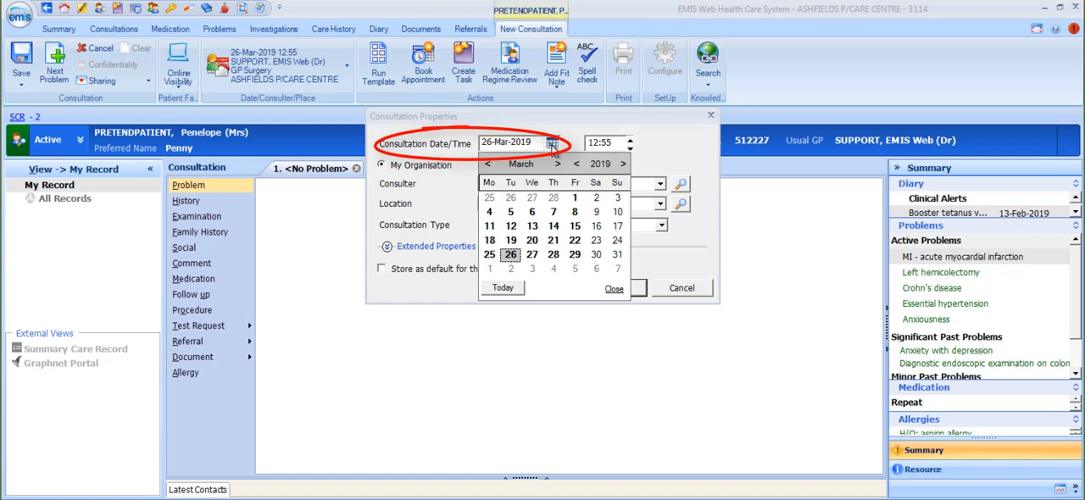
pyautogui.click(593, 142)
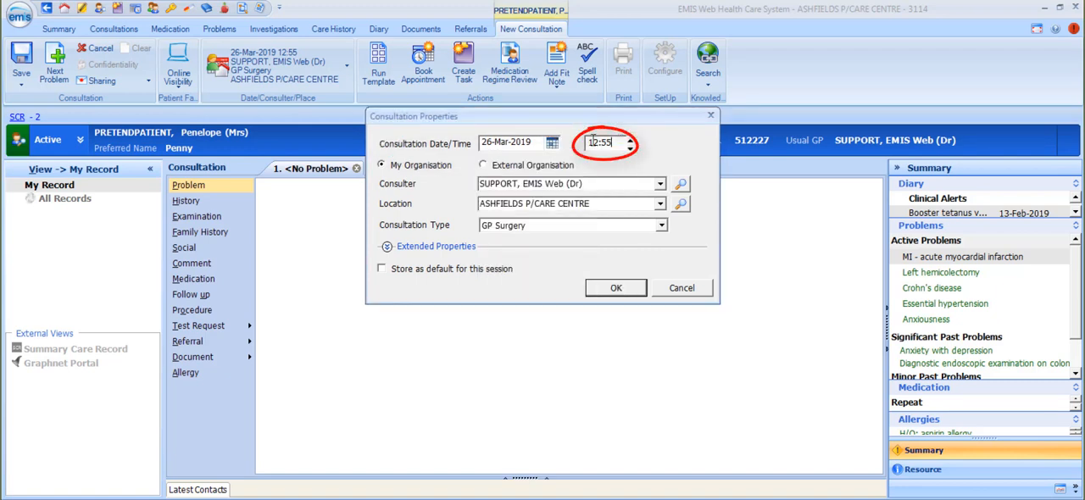
pyautogui.doubleClick(592, 142)
pyautogui.click(614, 142)
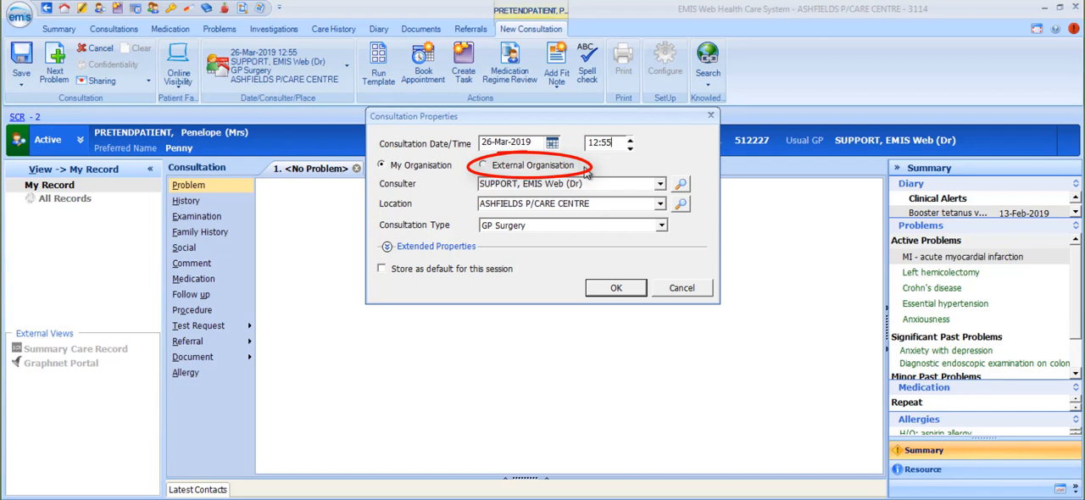
# Look through the user finder for the consulter and the location finder, leaving both without a selection.
pyautogui.click(681, 184)
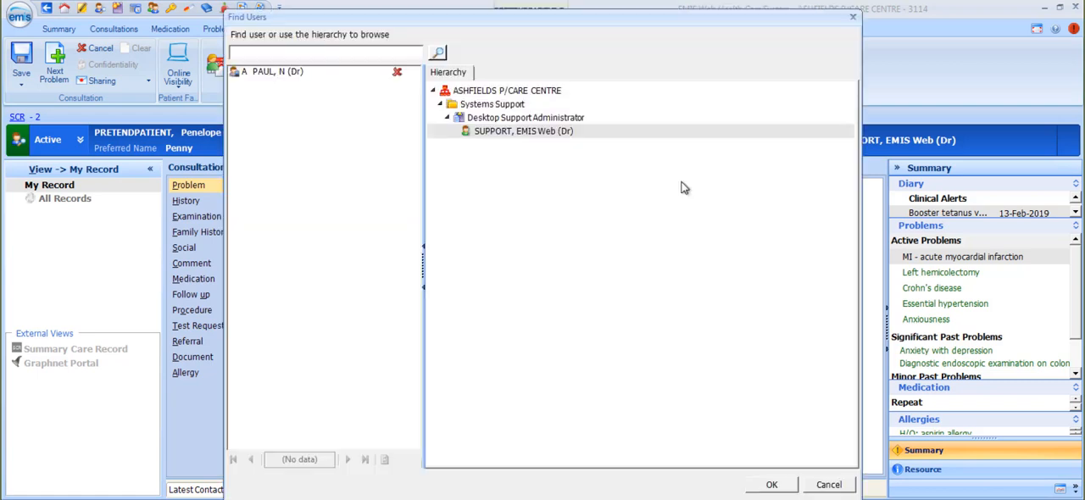
pyautogui.click(853, 17)
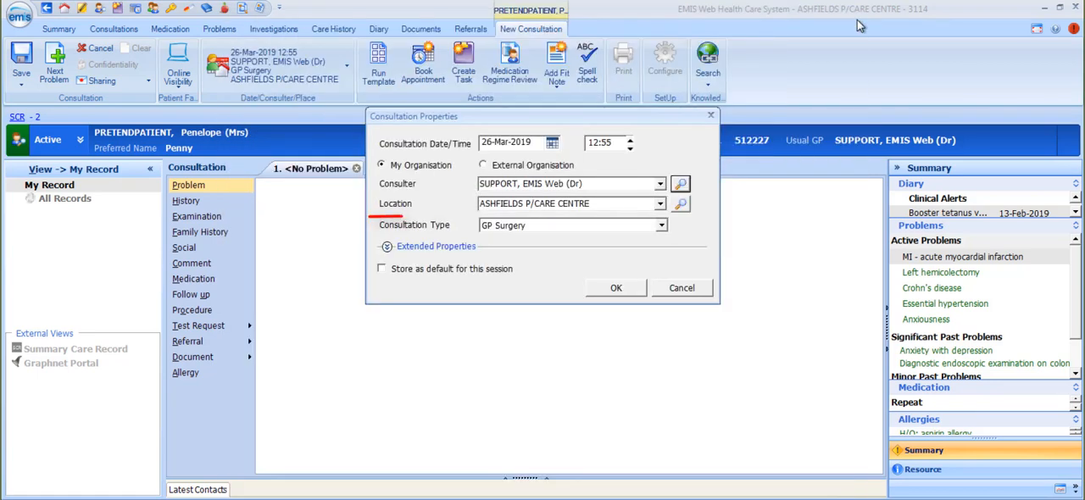
pyautogui.click(683, 208)
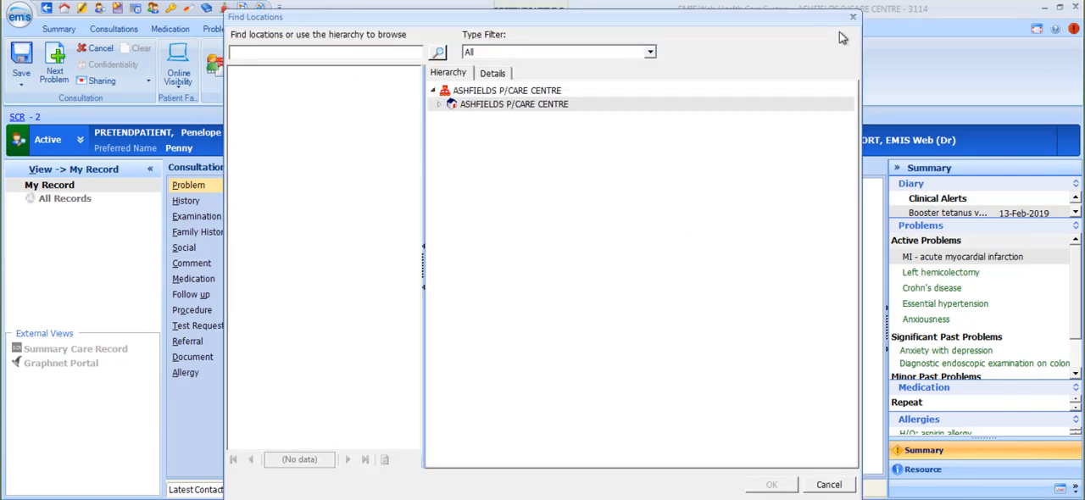
pyautogui.click(853, 21)
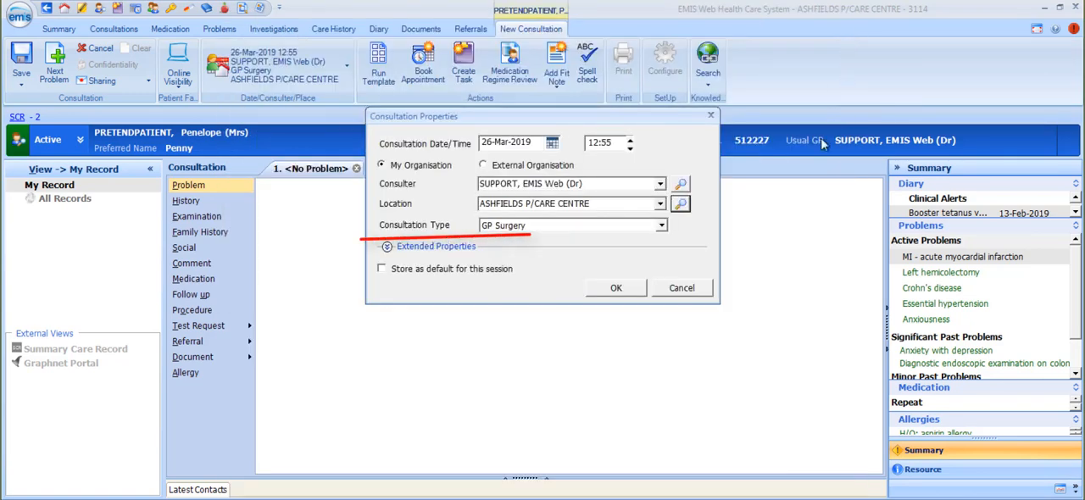
# Try Home visit note and Telephone consultation as the consultation type, and set it back to GP Surgery.
pyautogui.click(661, 225)
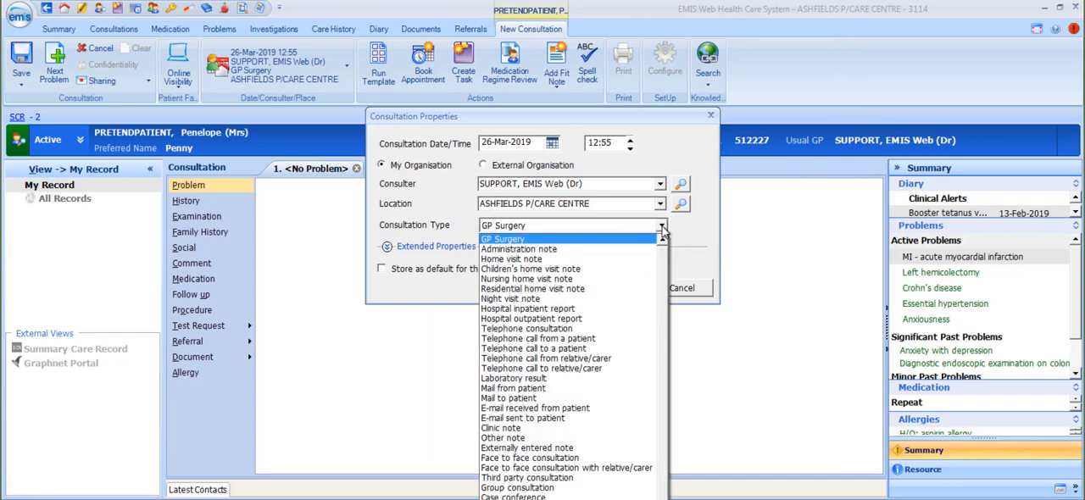
pyautogui.click(537, 258)
pyautogui.click(657, 227)
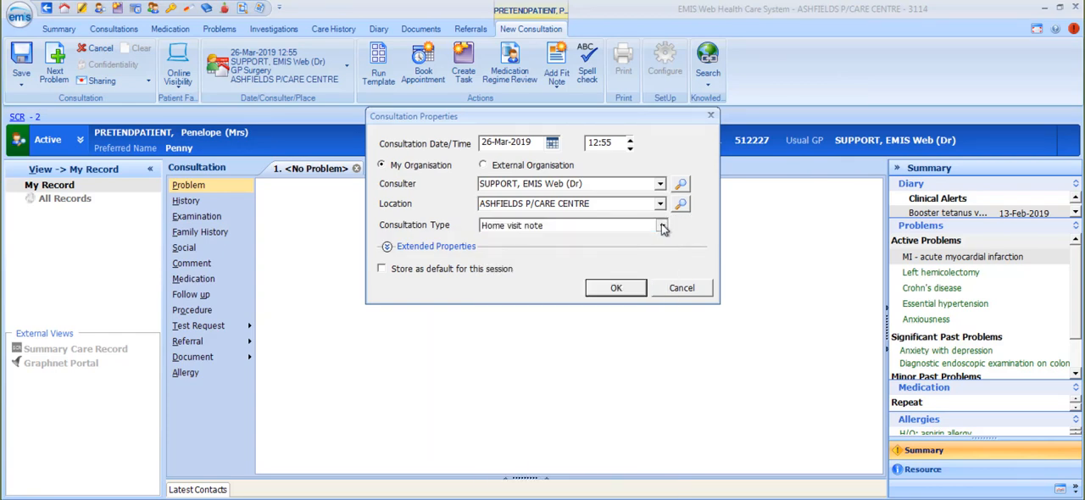
pyautogui.click(563, 312)
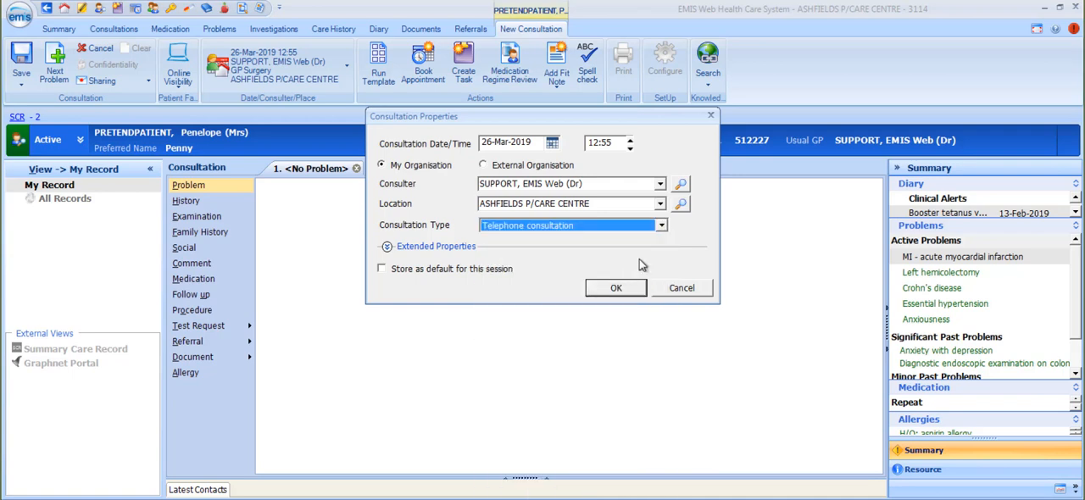
pyautogui.click(662, 228)
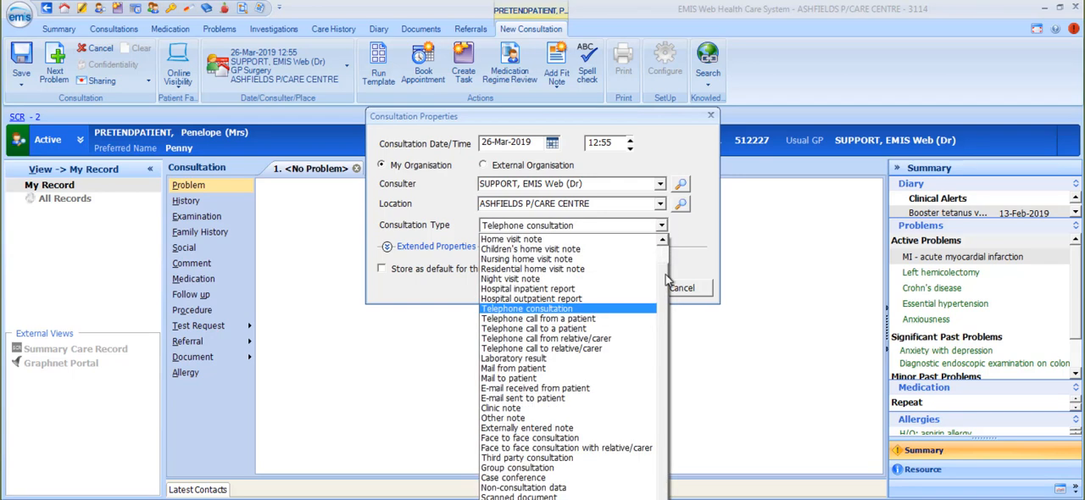
pyautogui.click(664, 241)
pyautogui.click(664, 241)
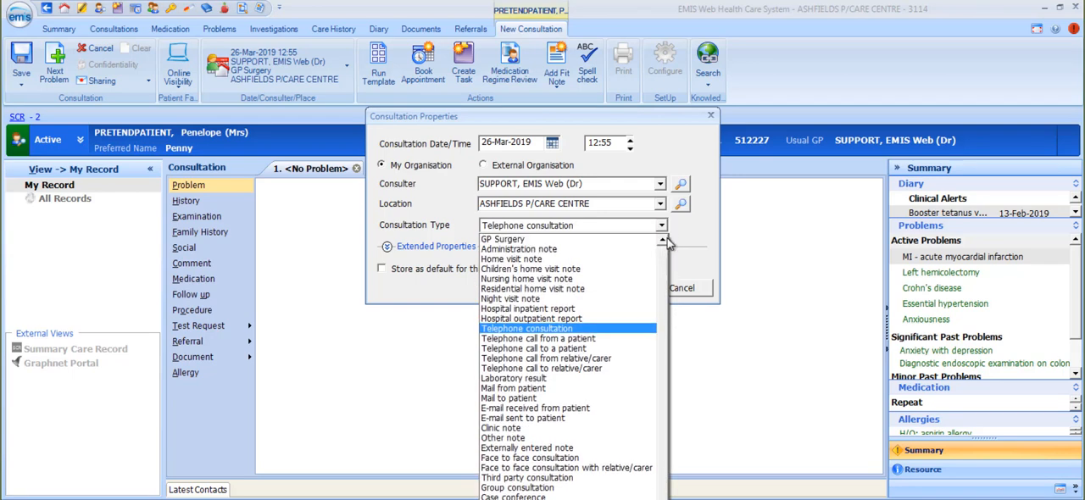
pyautogui.click(515, 241)
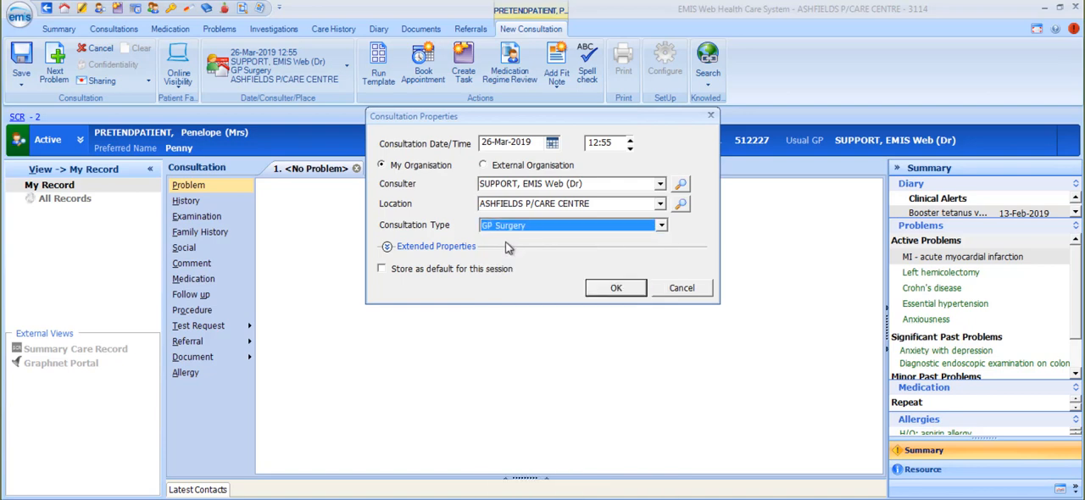
# Add an accompanying HCP under the extended consultation properties and store the settings as the default for this session.
pyautogui.click(386, 247)
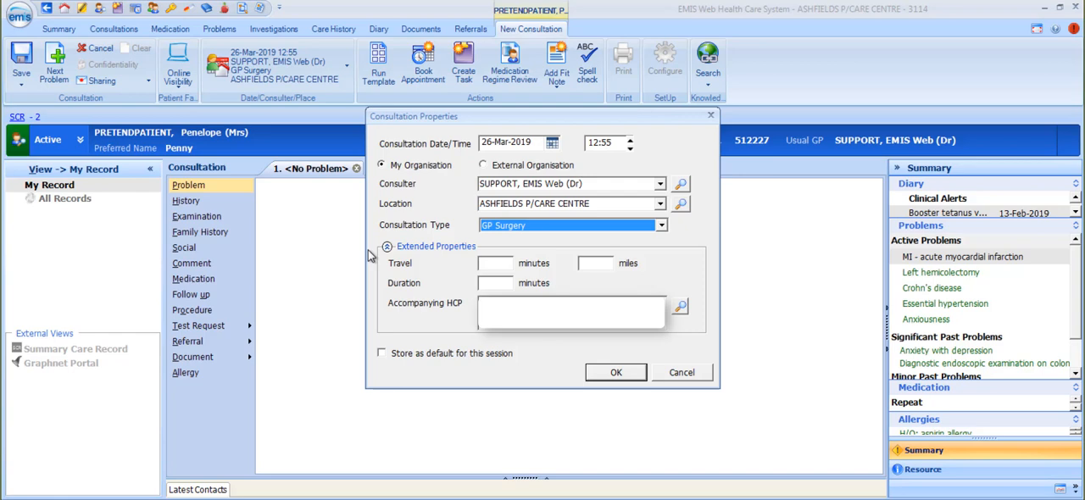
pyautogui.click(679, 306)
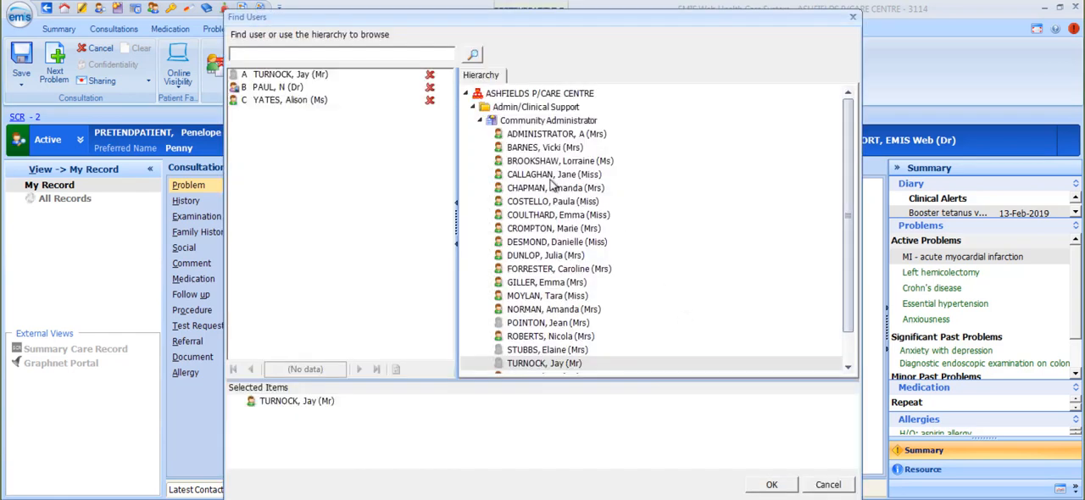
pyautogui.click(310, 79)
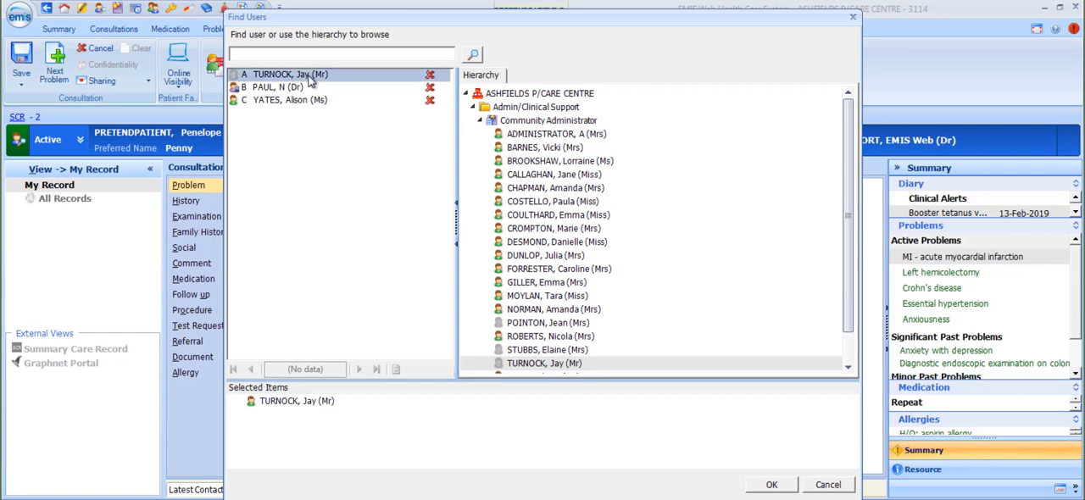
pyautogui.click(771, 484)
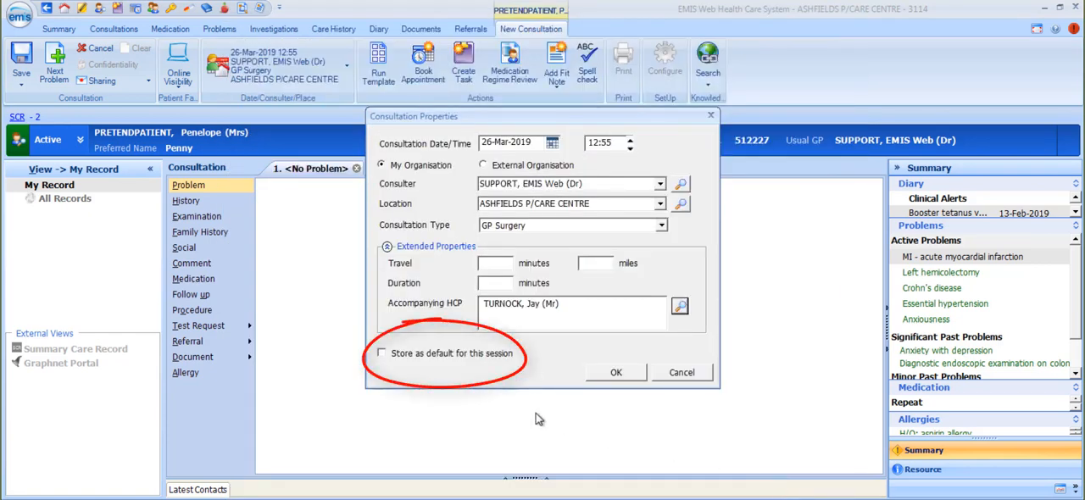
pyautogui.click(381, 354)
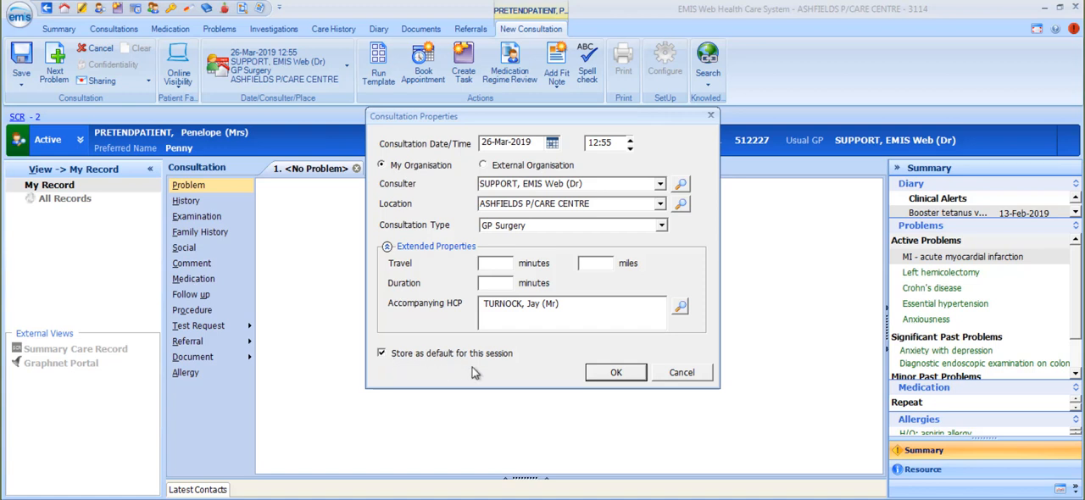
pyautogui.click(617, 374)
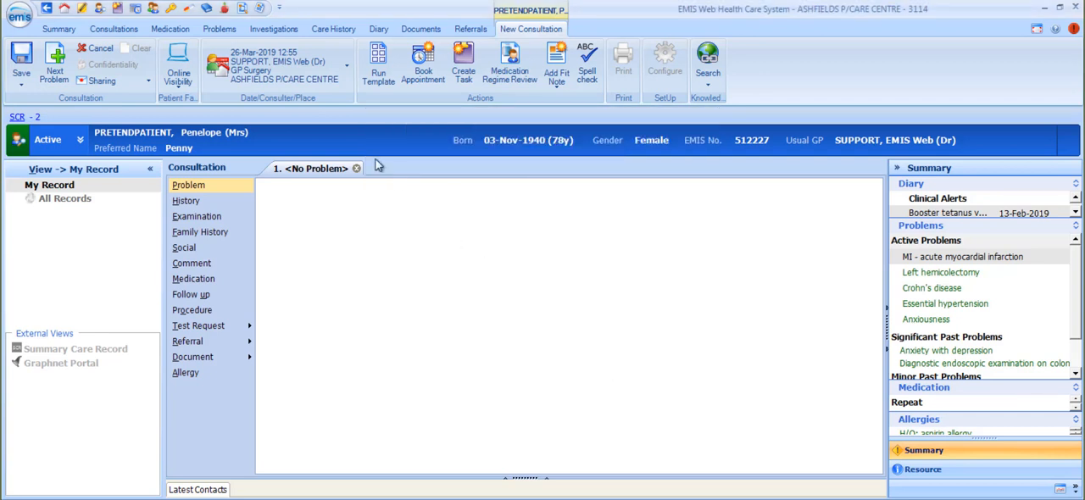
# Reopen the consultation properties to review the settings, and close them without changes.
pyautogui.click(312, 70)
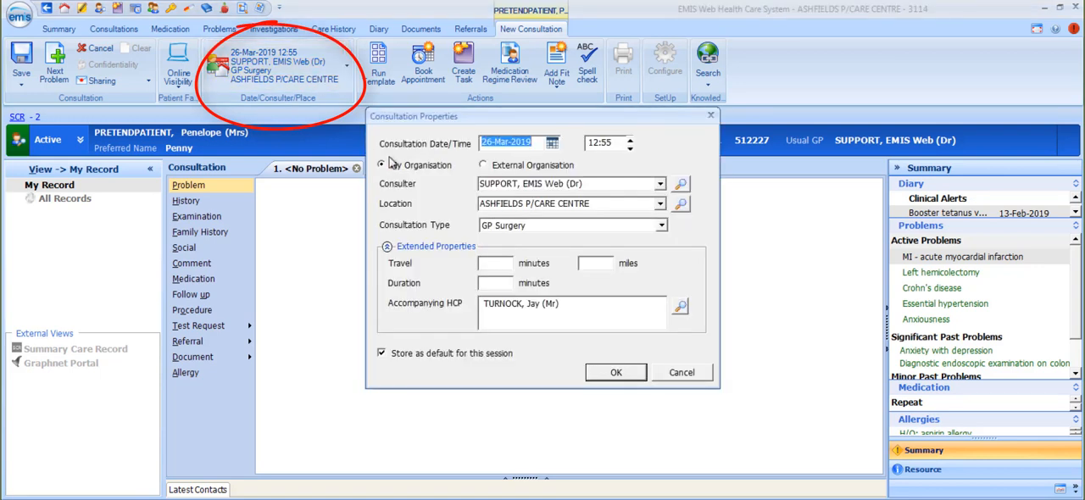
pyautogui.click(681, 373)
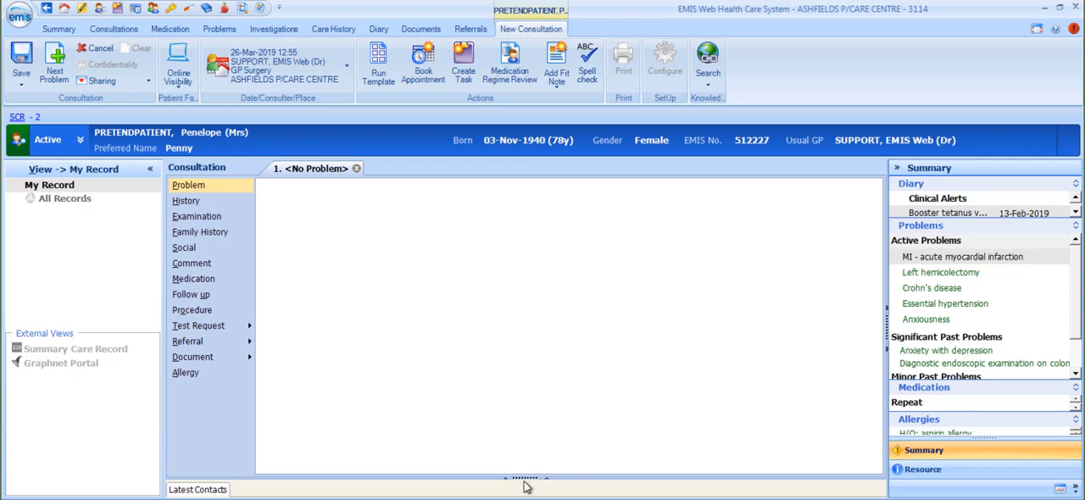
# Expand the Latest Contacts pane, compare its levels of detail and leave it at the Summary level.
pyautogui.moveTo(524, 478); pyautogui.dragTo(527, 405)
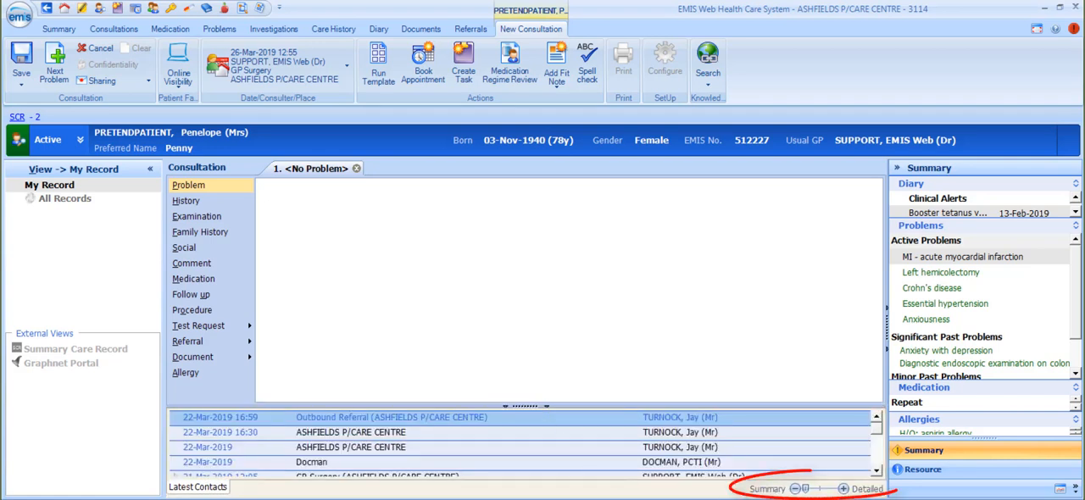
pyautogui.click(843, 489)
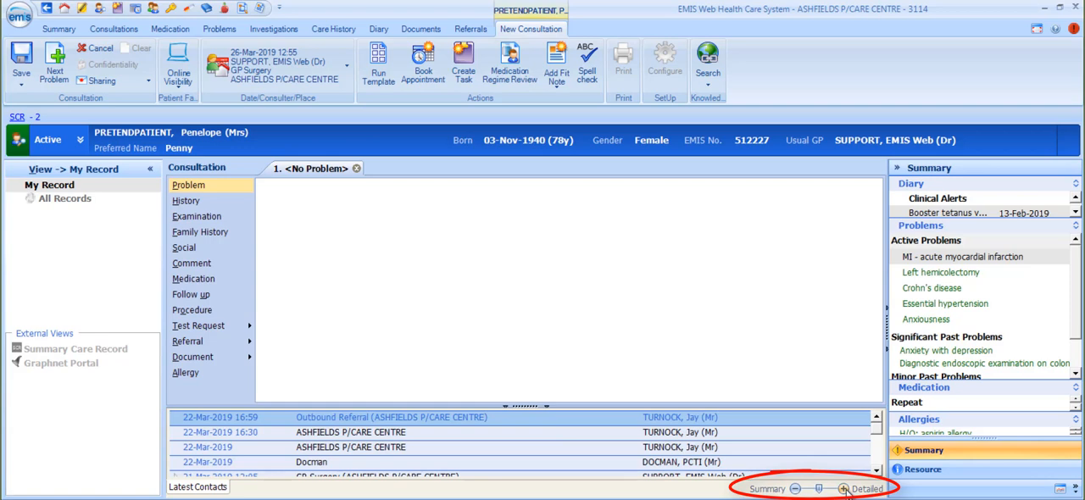
pyautogui.click(843, 489)
pyautogui.click(795, 489)
pyautogui.click(795, 489)
pyautogui.click(844, 489)
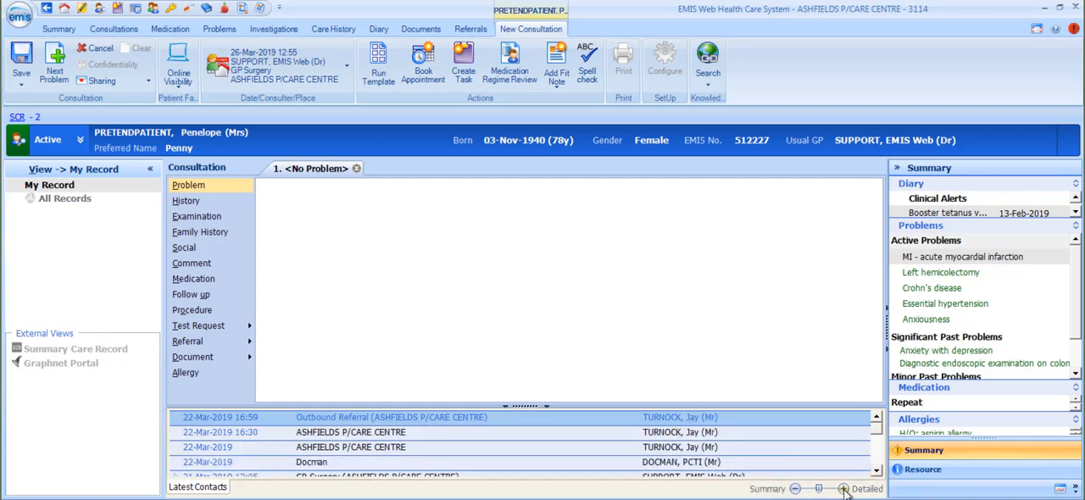
pyautogui.click(844, 489)
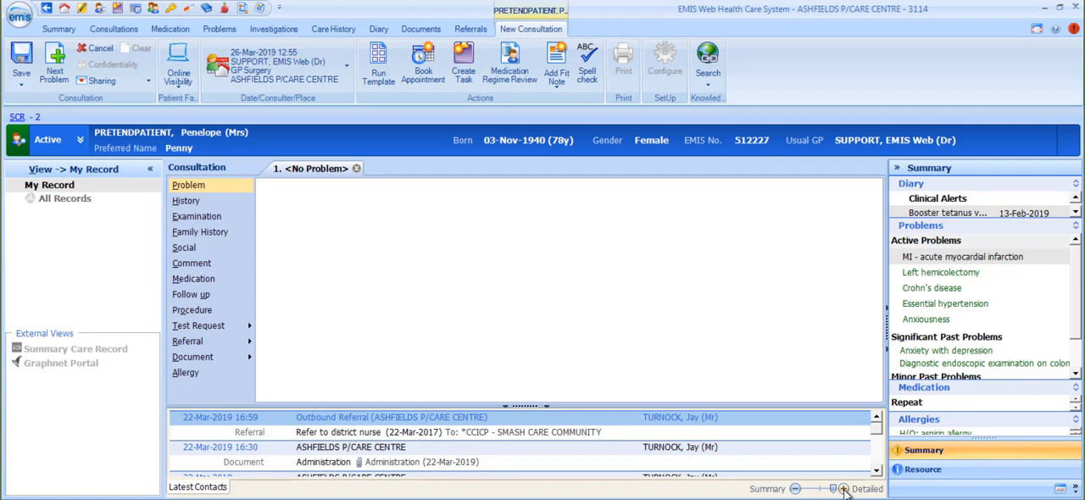
pyautogui.click(795, 488)
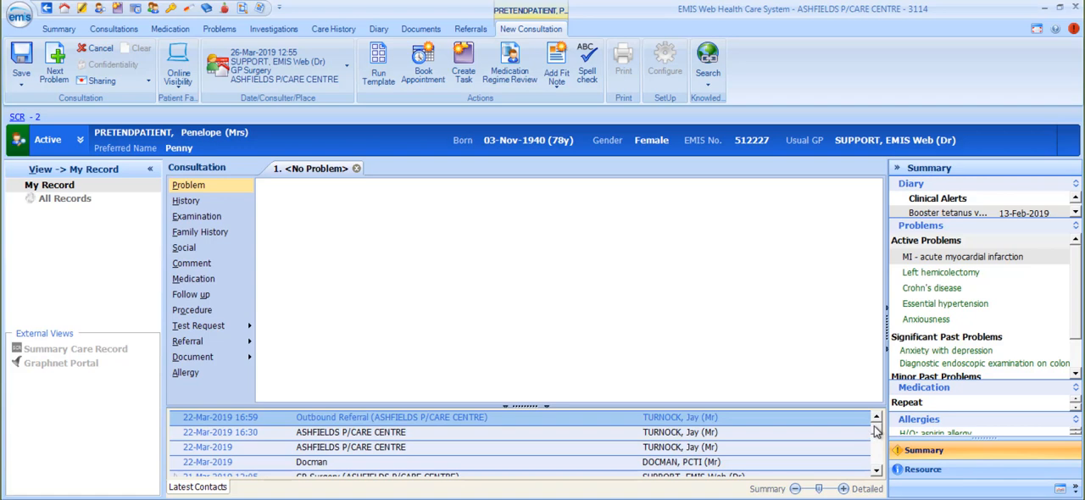
pyautogui.moveTo(875, 427)
pyautogui.mouseDown()
pyautogui.moveTo(878, 456)
pyautogui.moveTo(879, 428)
pyautogui.mouseUp()
pyautogui.click(795, 489)
pyautogui.moveTo(880, 434)
pyautogui.mouseDown()
pyautogui.moveTo(879, 471)
pyautogui.moveTo(872, 428)
pyautogui.mouseUp()
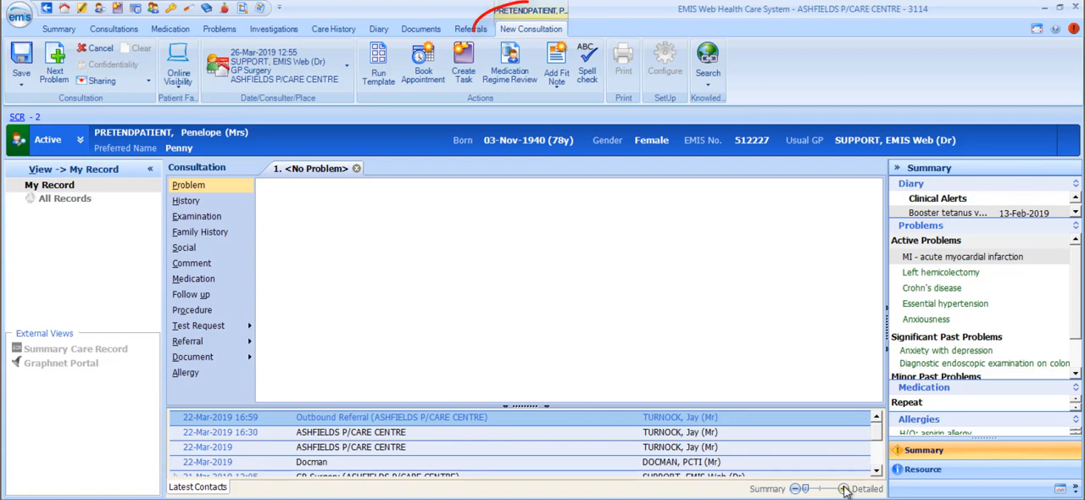
# View the patient's current medication and return to the new consultation.
pyautogui.click(170, 29)
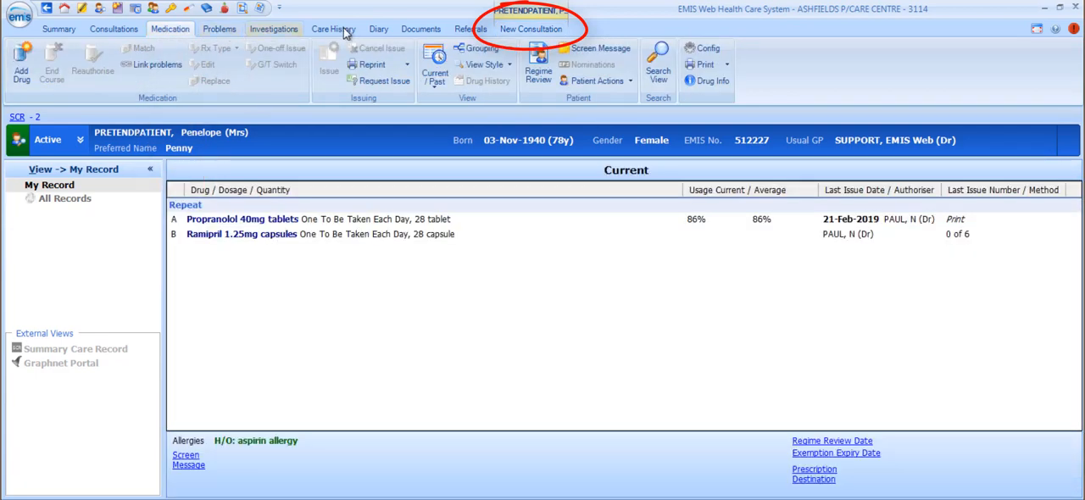
pyautogui.click(534, 30)
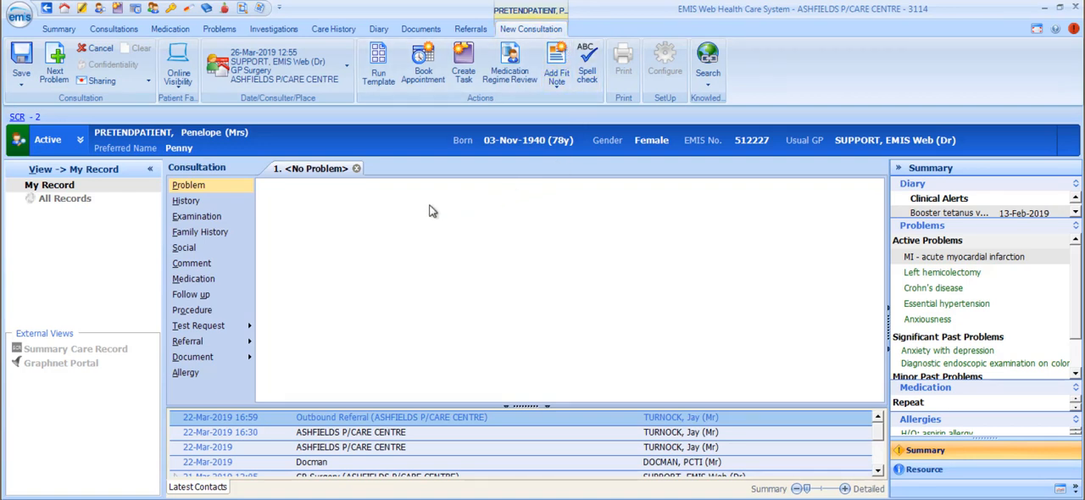
# Add a Problem entry to the consultation, search for "asthma" and choose the coded term Asthma.
pyautogui.click(190, 186)
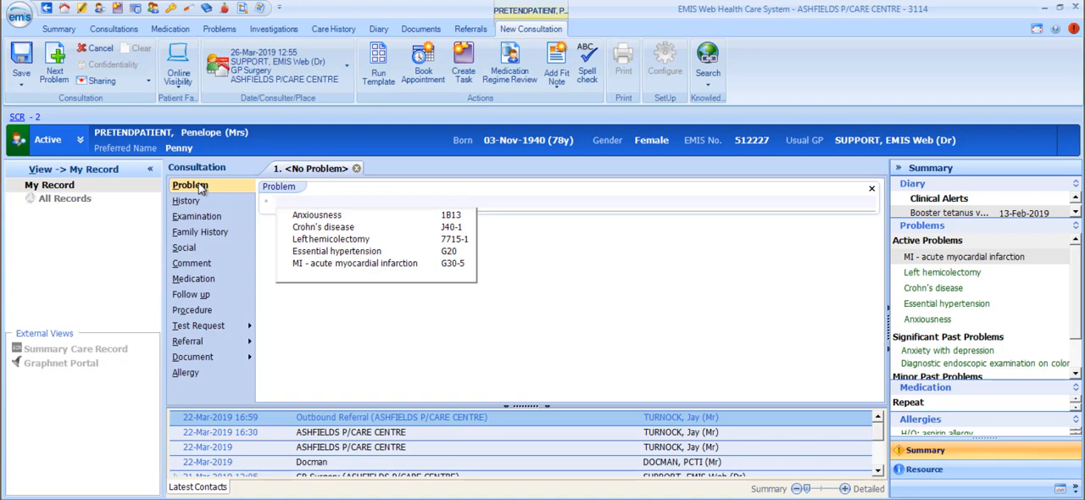
pyautogui.write('ast')
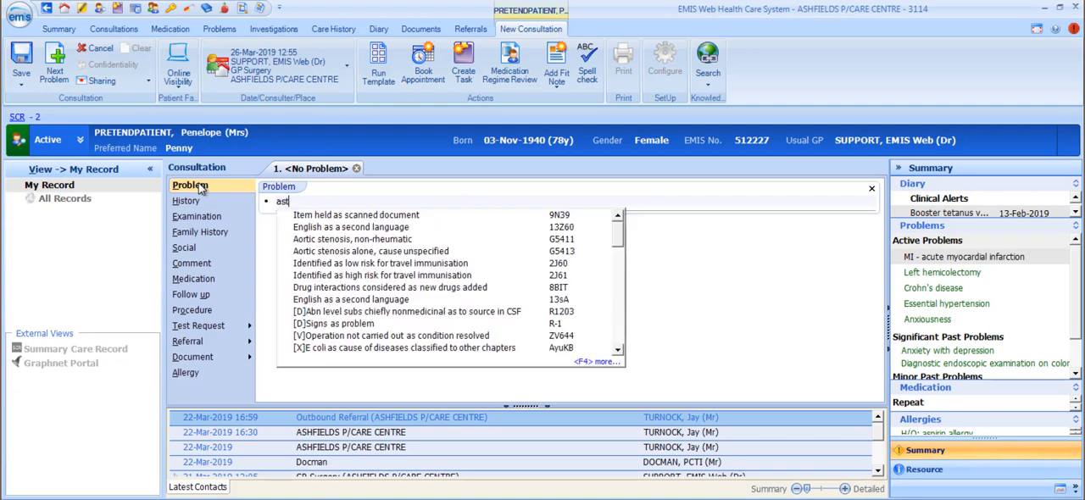
pyautogui.write('hma')
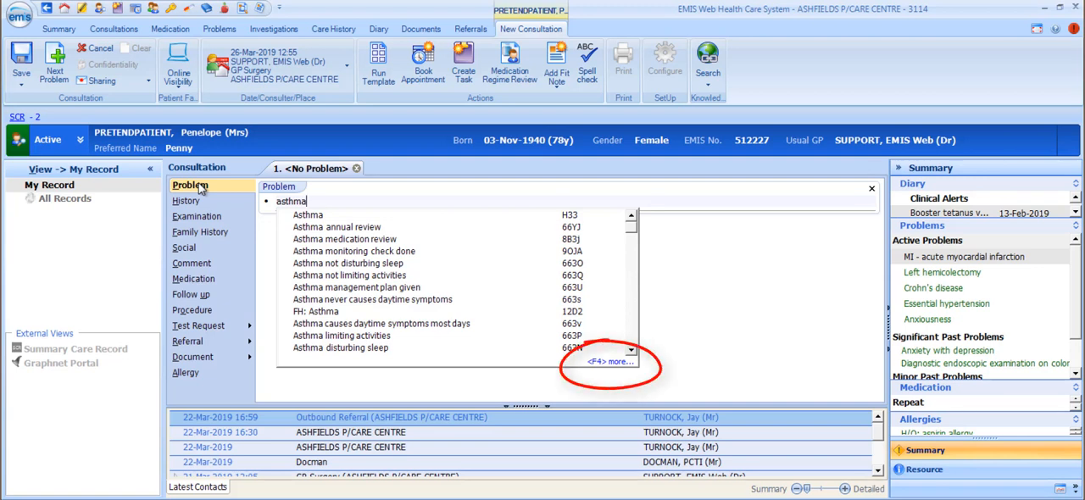
pyautogui.press('F4')
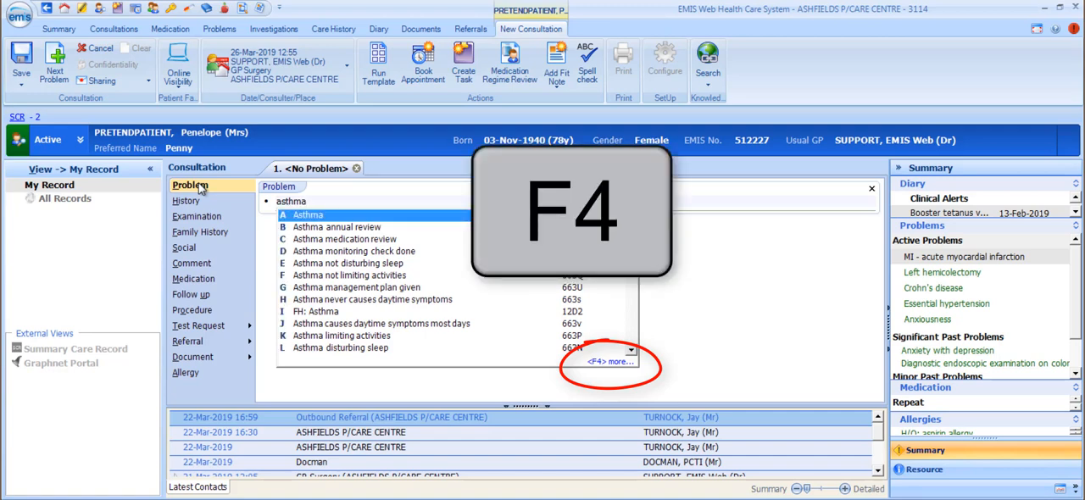
pyautogui.press('a')
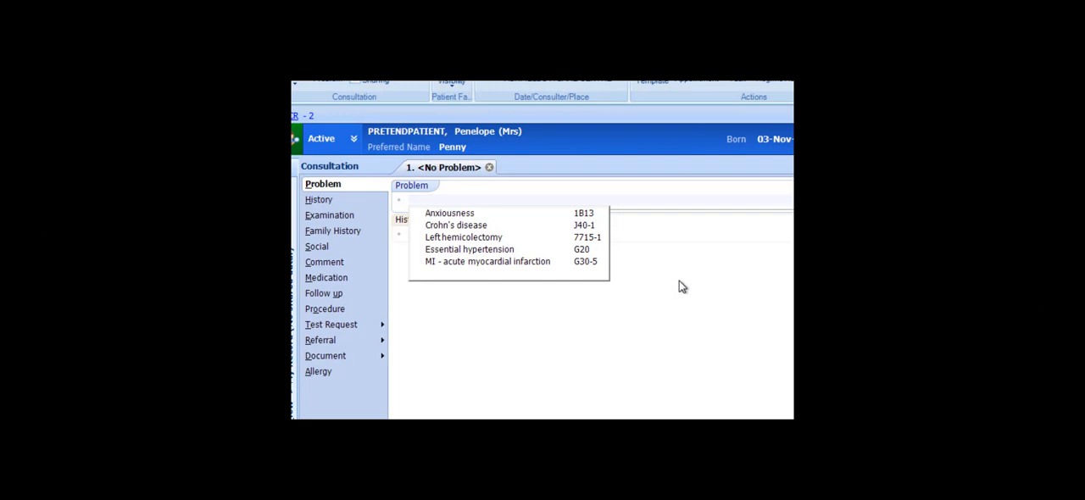
# Search for "wrist fracture" as the coded problem, choose the matching term and set its laterality qualifier.
pyautogui.write('wrist')
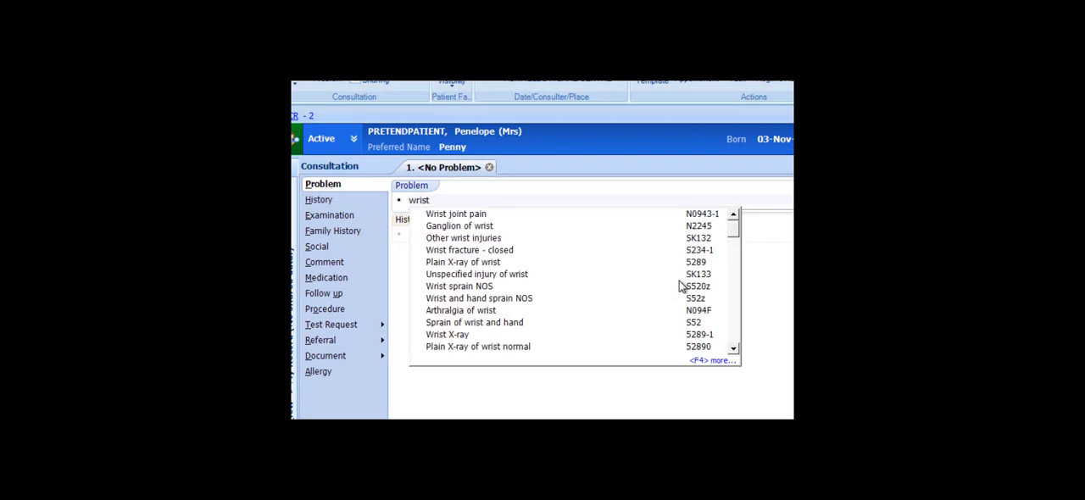
pyautogui.write(' fractur')
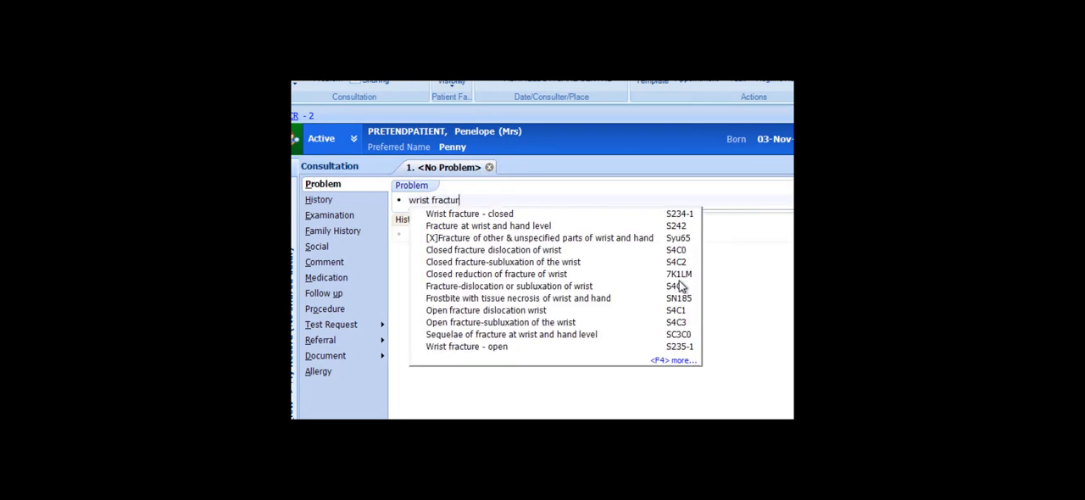
pyautogui.write('e')
pyautogui.press('Return')
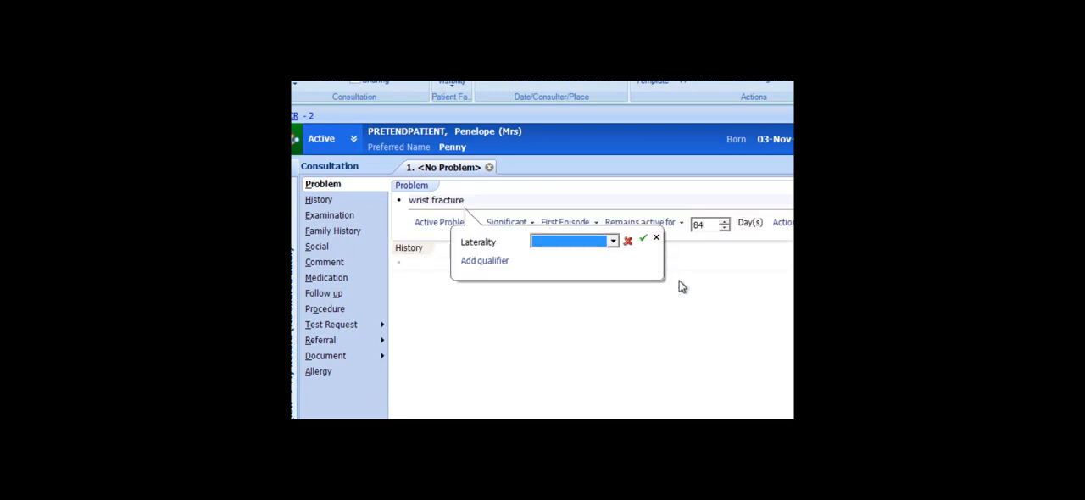
pyautogui.click(614, 242)
pyautogui.click(592, 264)
pyautogui.click(644, 242)
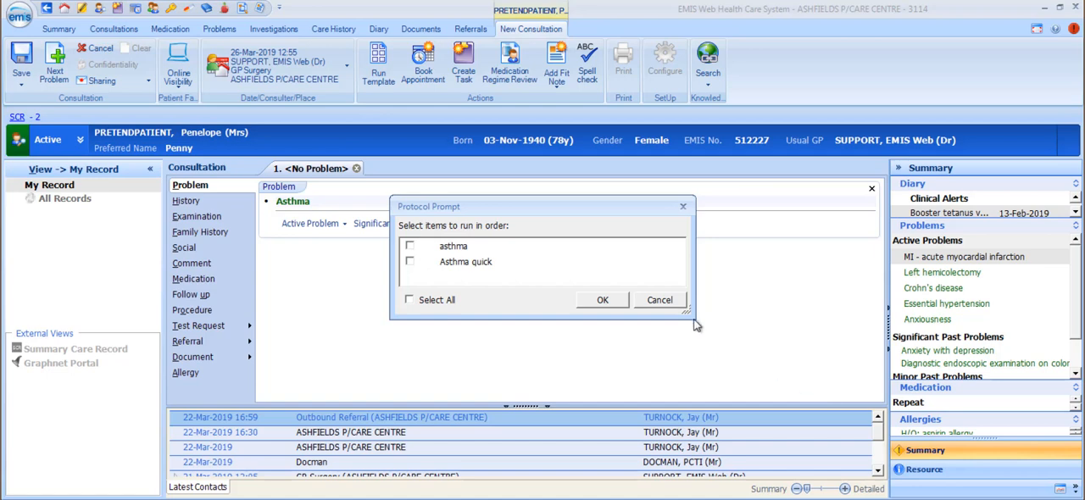
# Dismiss the asthma protocol prompt without running any item, and request removal of the Asthma entry but decline the deletion.
pyautogui.click(660, 301)
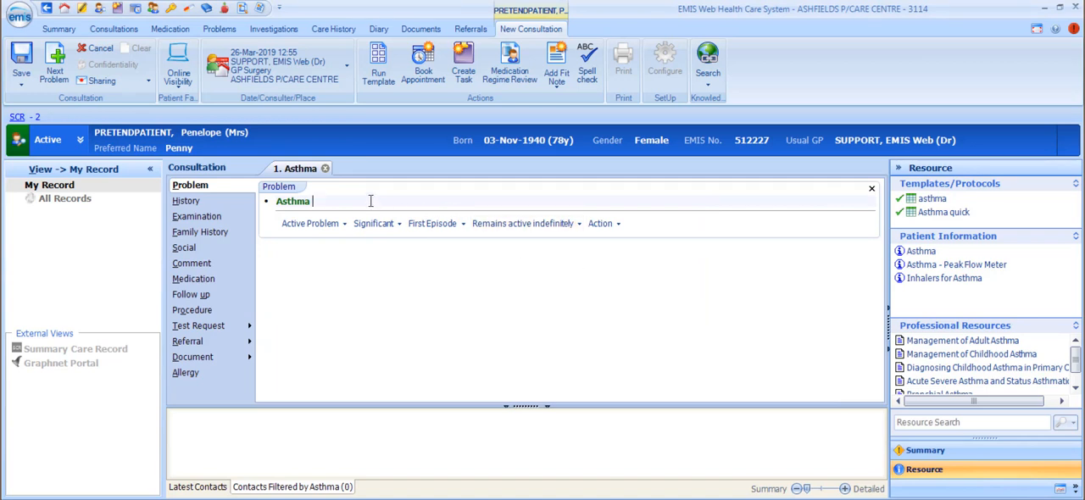
pyautogui.doubleClick(293, 204)
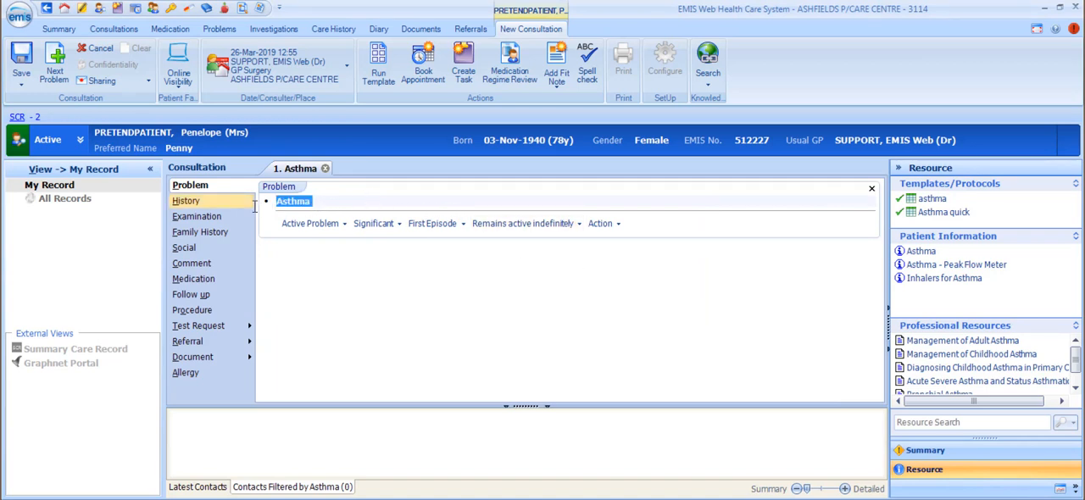
pyautogui.press('Delete')
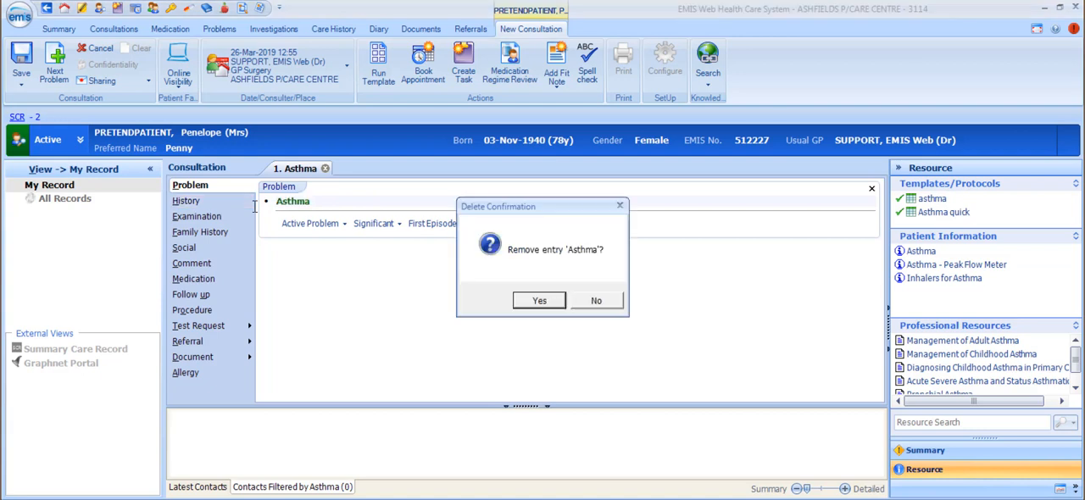
pyautogui.click(605, 301)
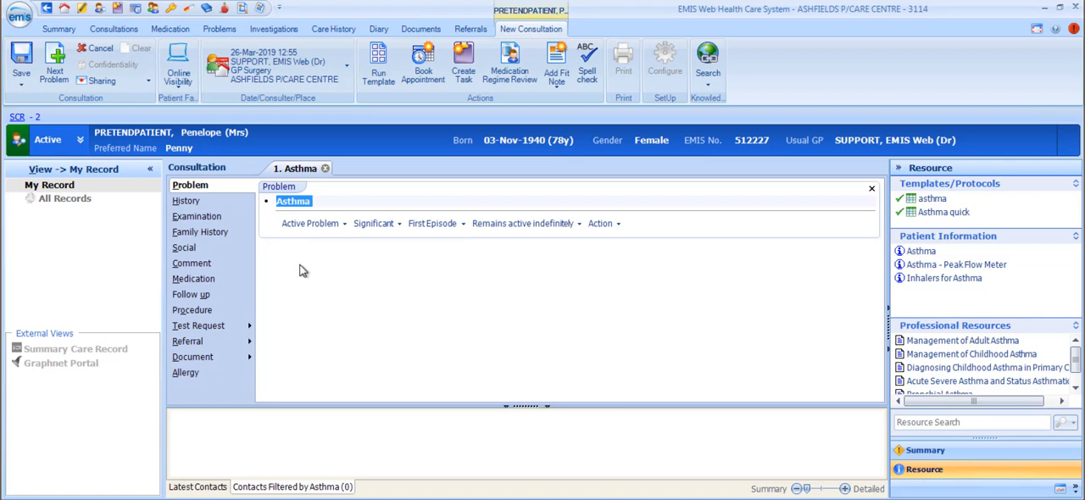
# Review the status, significance and episode type options available for the Asthma problem.
pyautogui.click(312, 223)
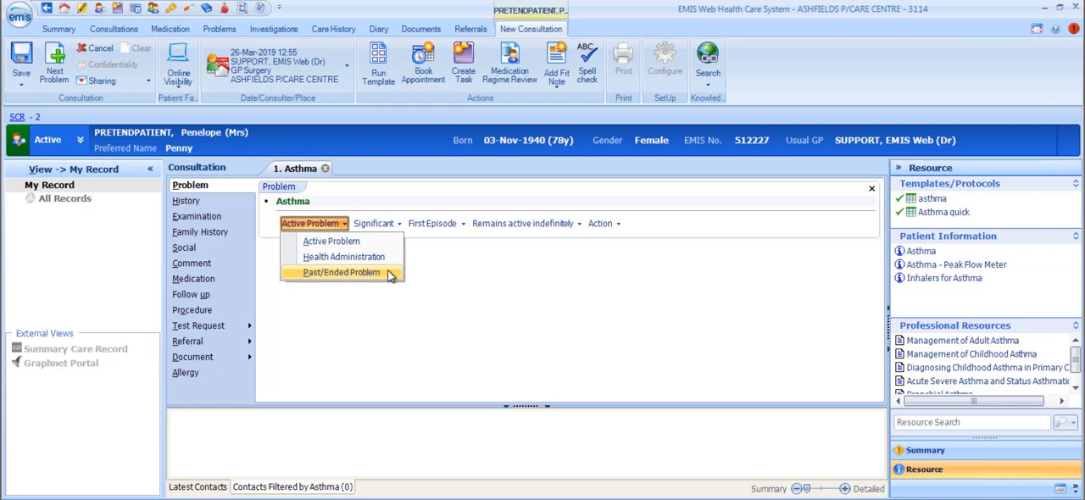
pyautogui.click(375, 225)
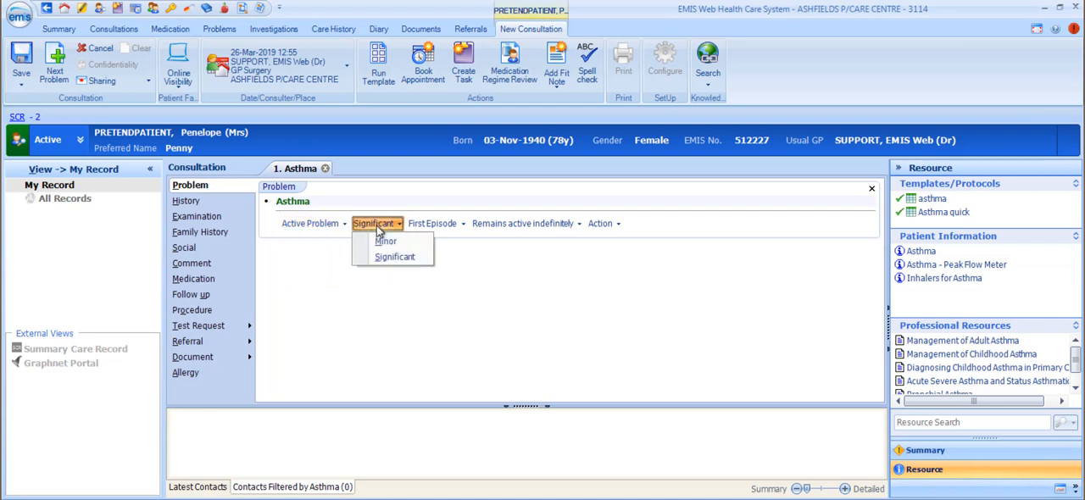
pyautogui.click(446, 224)
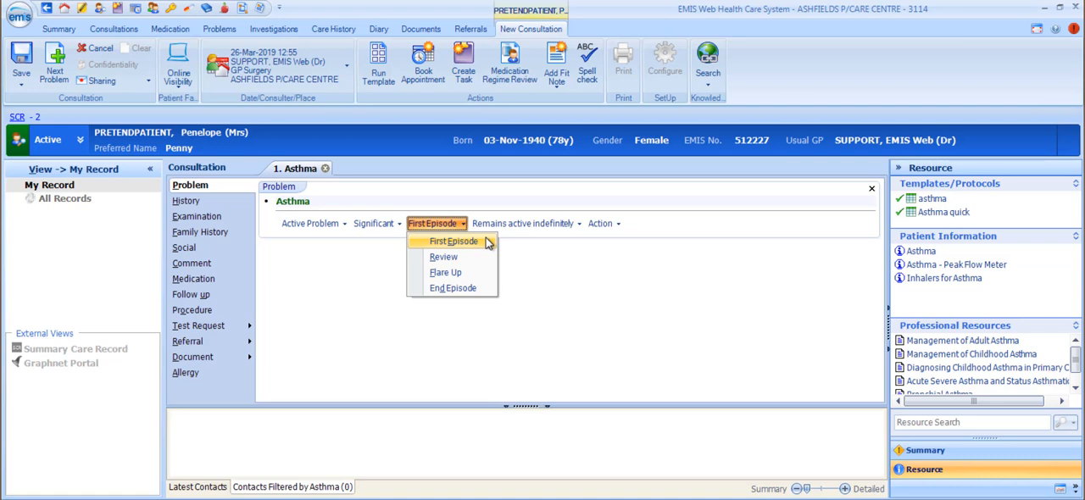
# Try a custom active duration for the Asthma problem, set it back to Indefinitely and check the available problem actions.
pyautogui.click(520, 225)
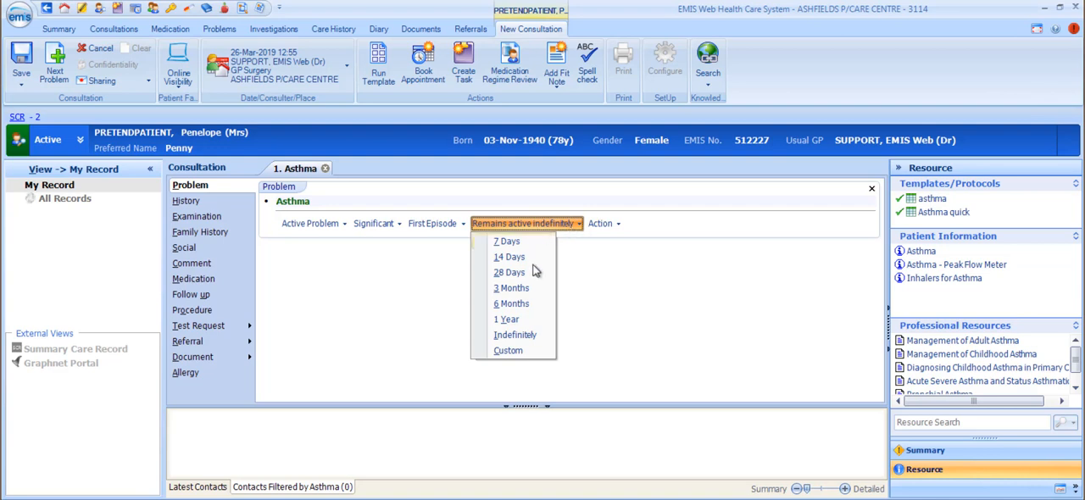
pyautogui.click(524, 350)
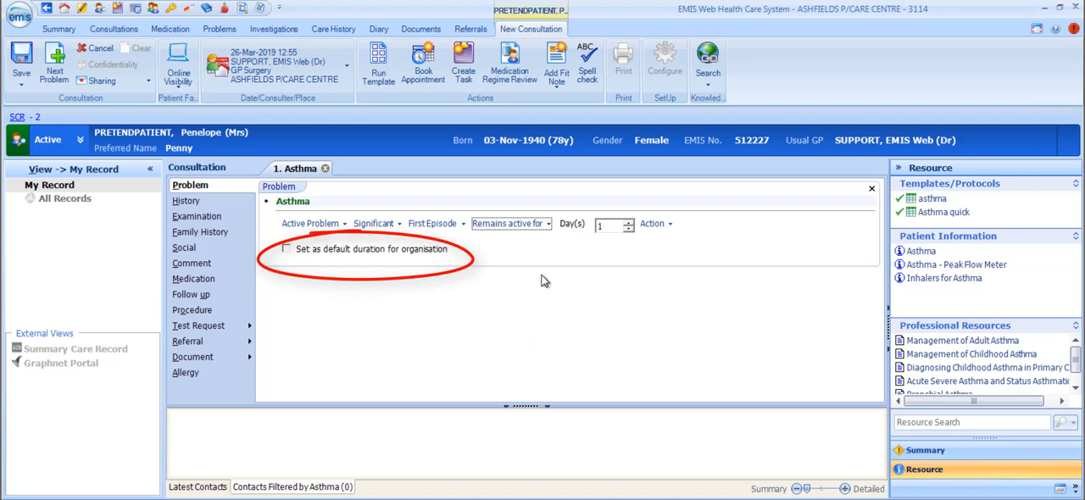
pyautogui.click(539, 226)
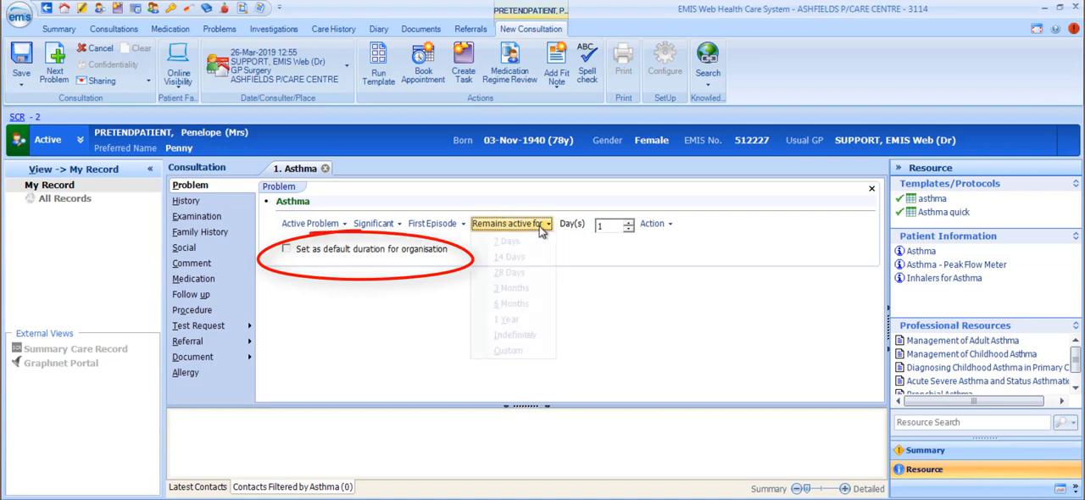
pyautogui.click(533, 334)
pyautogui.click(602, 224)
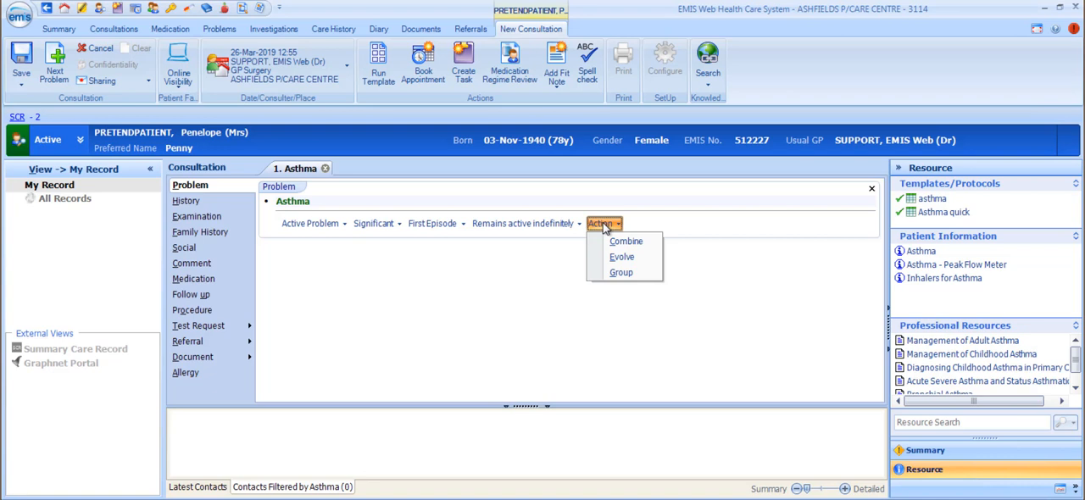
pyautogui.click(603, 223)
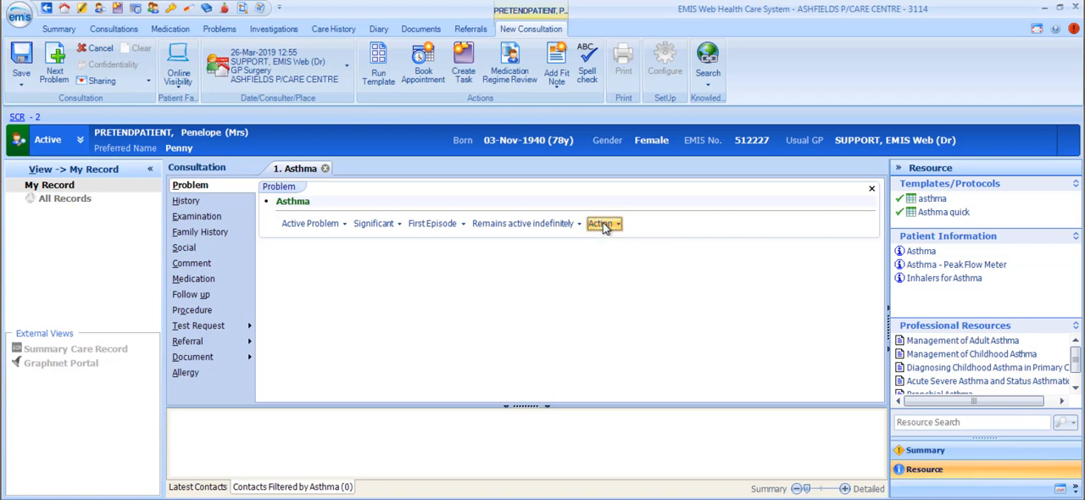
# Add a History entry coded Night cough present with the free text "2 weeks".
pyautogui.click(187, 205)
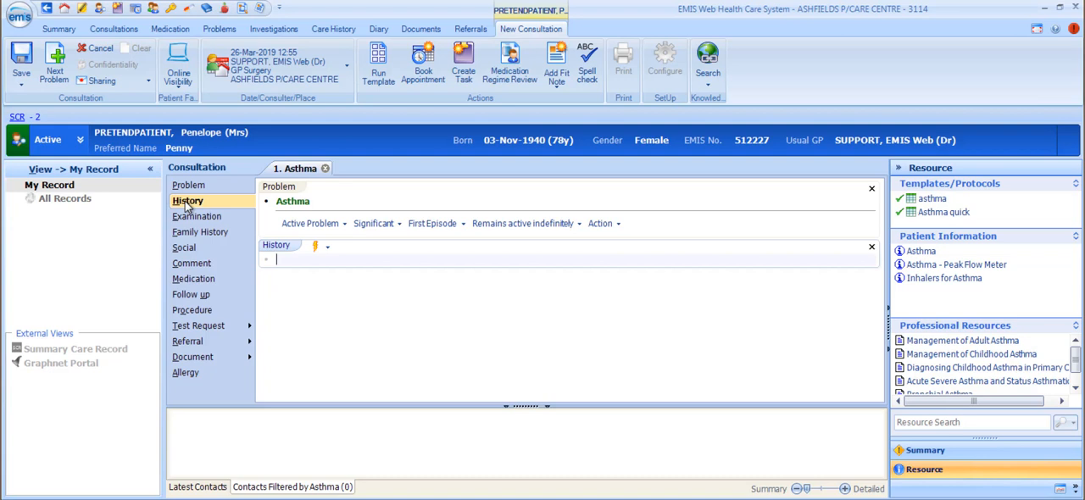
pyautogui.write('night')
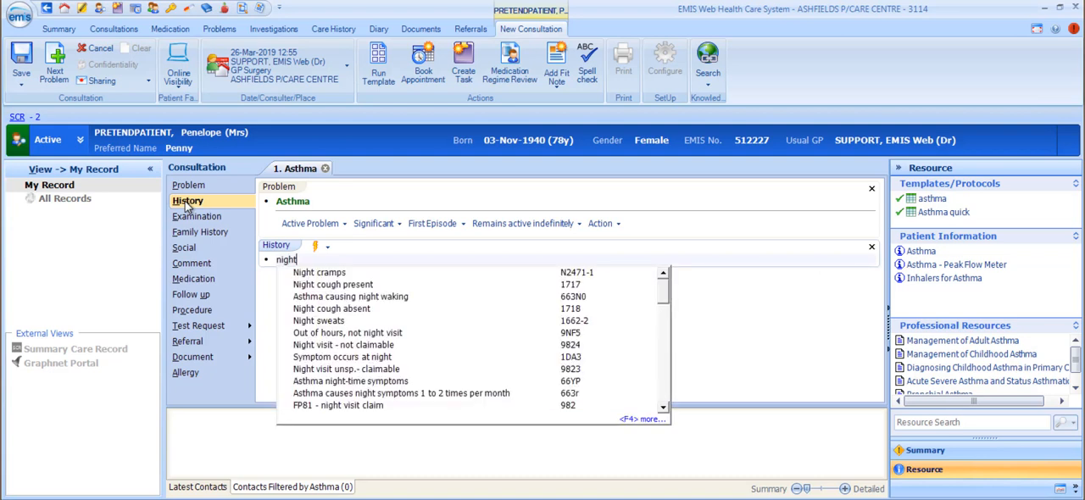
pyautogui.click(344, 288)
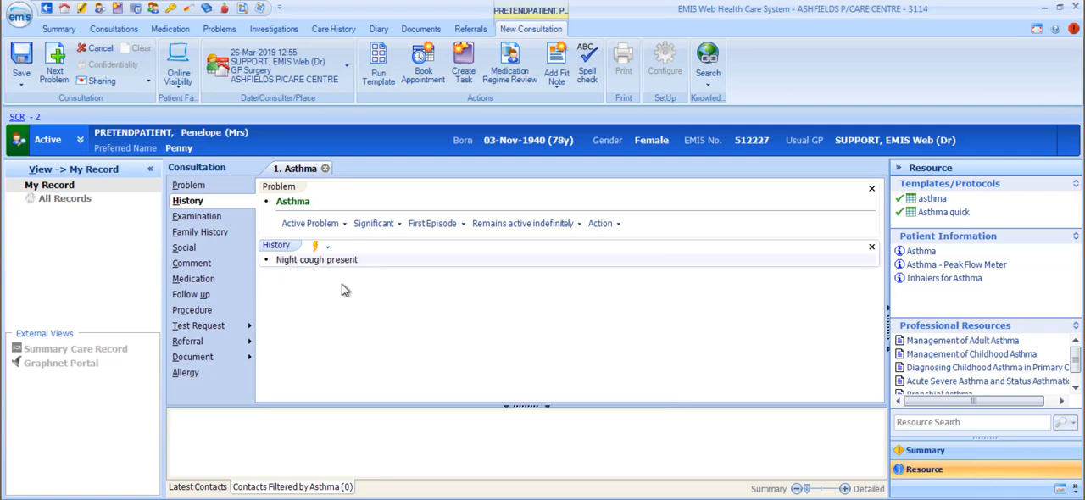
pyautogui.write('2 weeks')
# Add an Examination entry by searching for "breath" and choosing O/E - breath sounds normal.
pyautogui.click(210, 218)
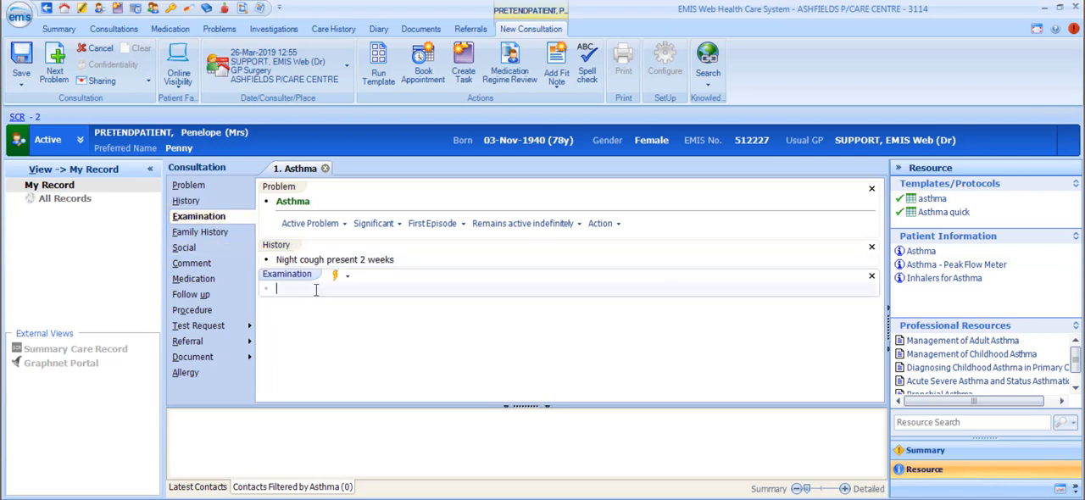
pyautogui.write('breath')
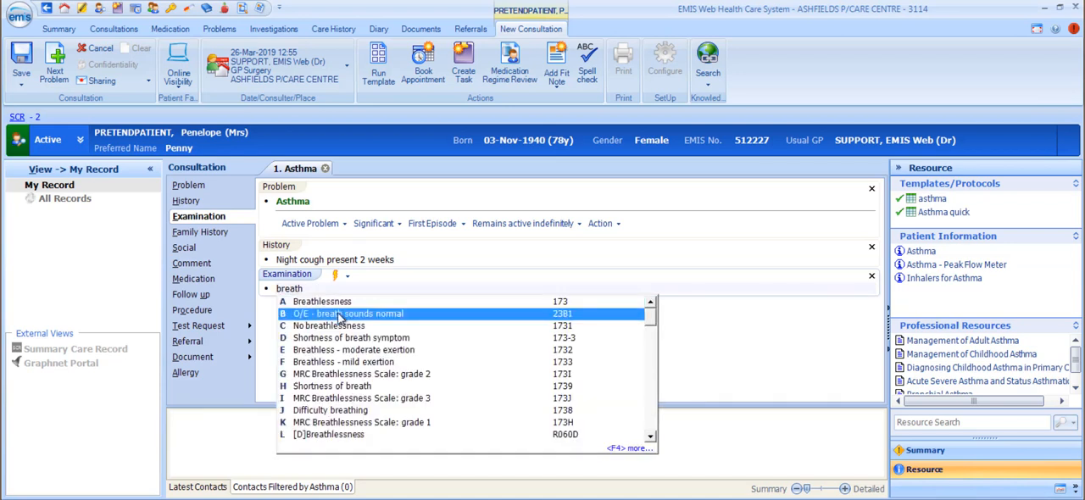
pyautogui.click(339, 315)
# Add a Family History entry coded FH: Asthma with the family member qualifier set to Mother.
pyautogui.click(220, 233)
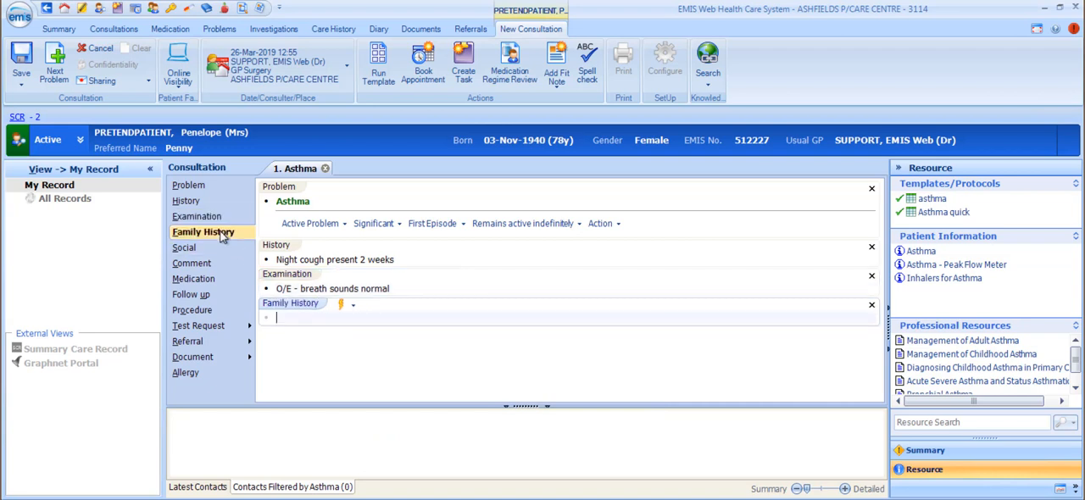
pyautogui.write('asthm')
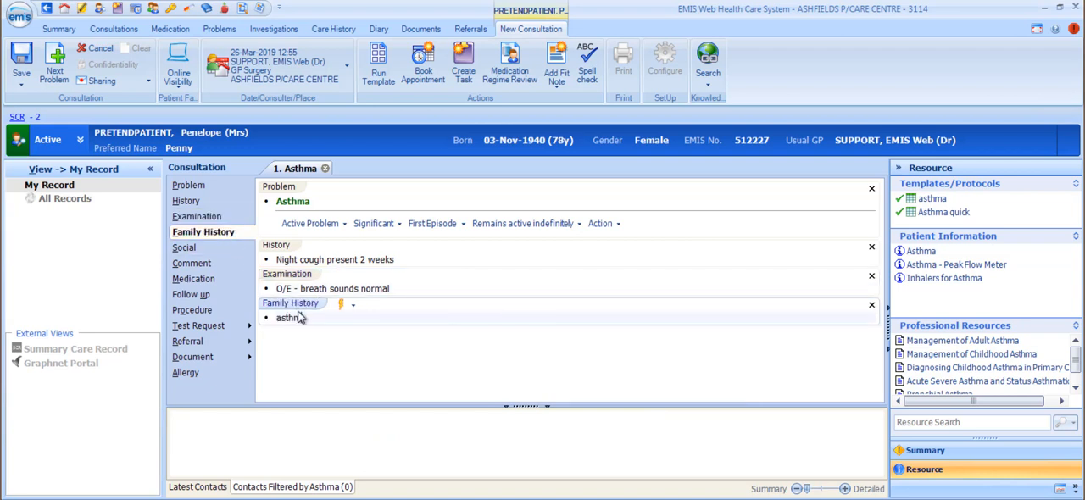
pyautogui.write('a')
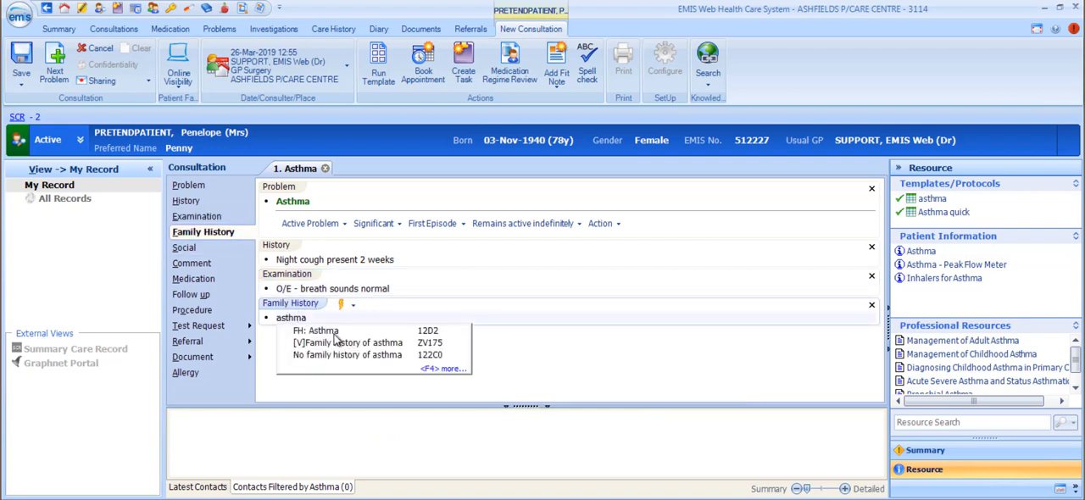
pyautogui.click(334, 334)
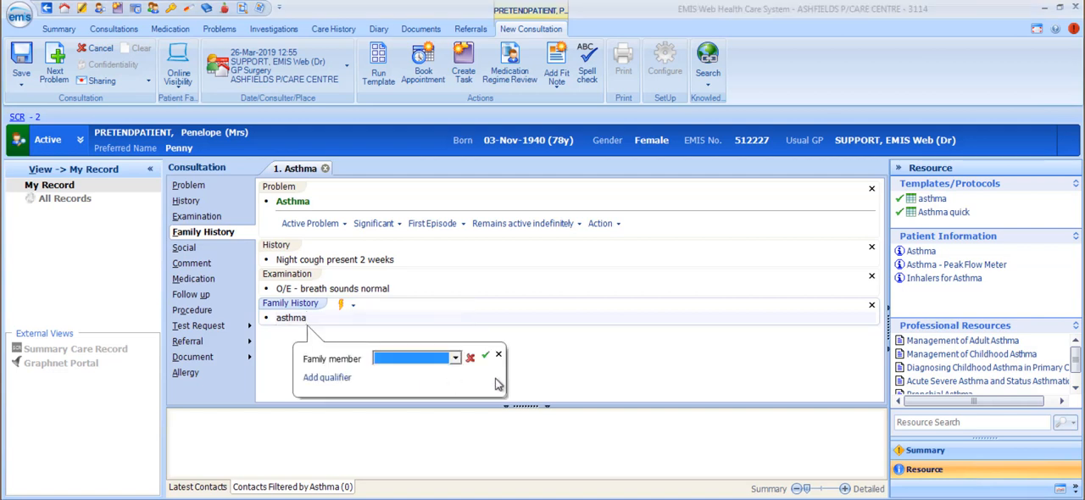
pyautogui.click(454, 359)
pyautogui.click(397, 373)
pyautogui.click(484, 356)
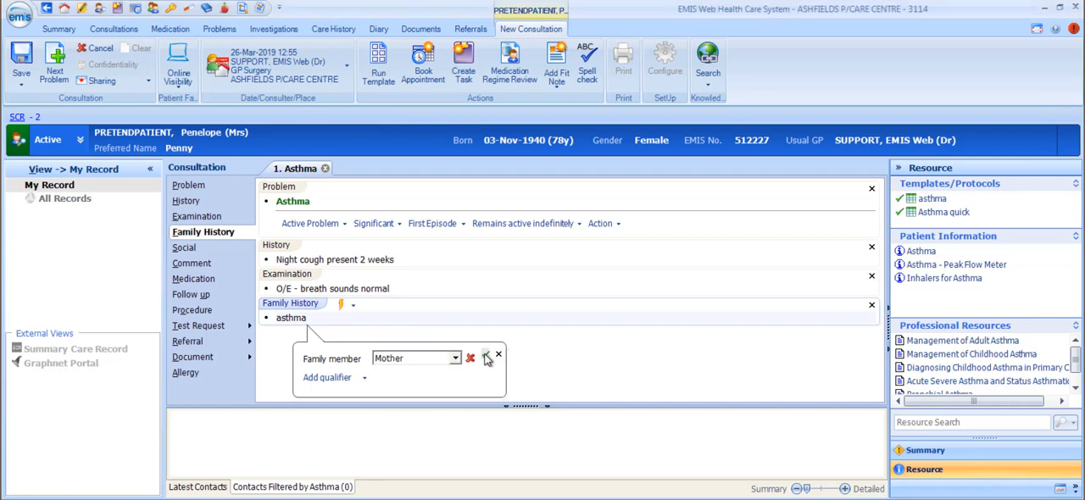
# Add a Social entry by searching for "asthma" and choosing Health education - asthma self management.
pyautogui.click(184, 248)
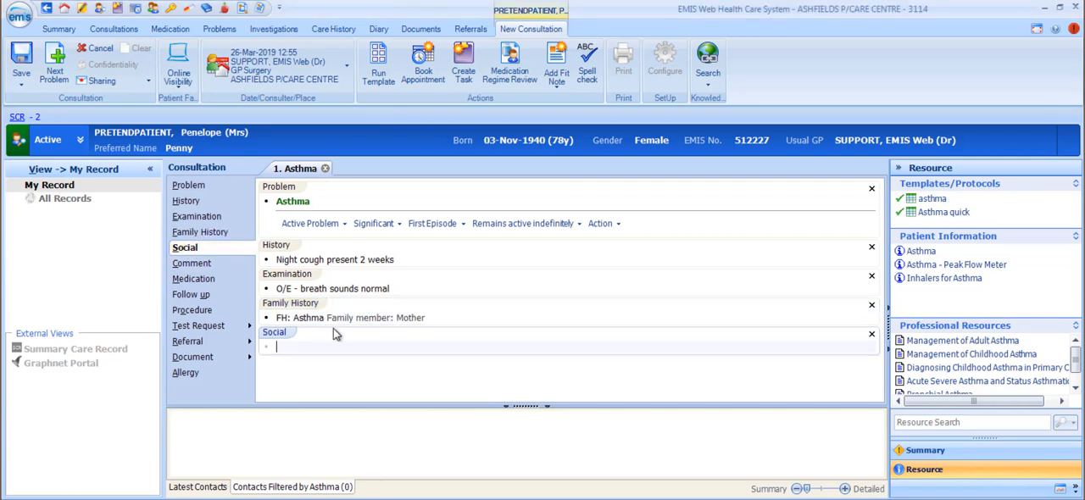
pyautogui.write('asthma')
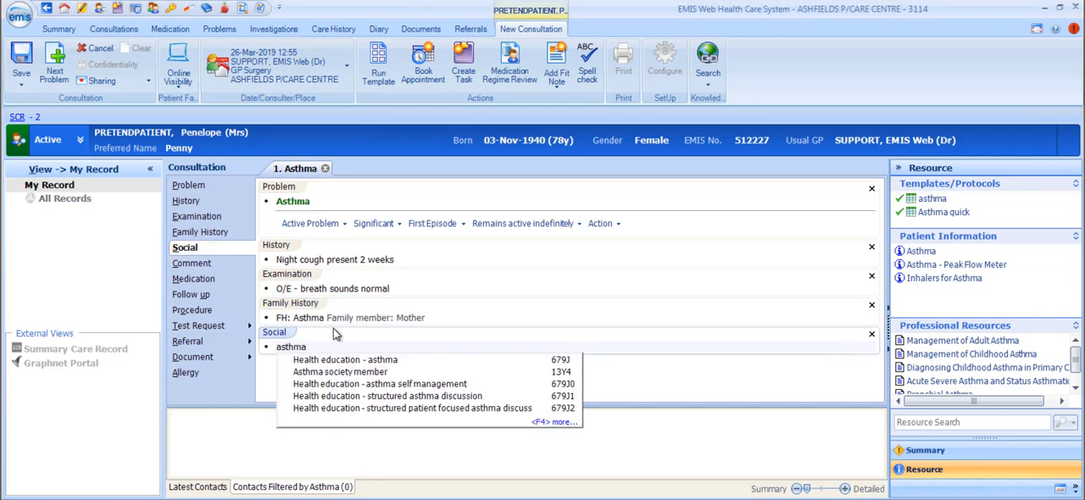
pyautogui.press('Down')
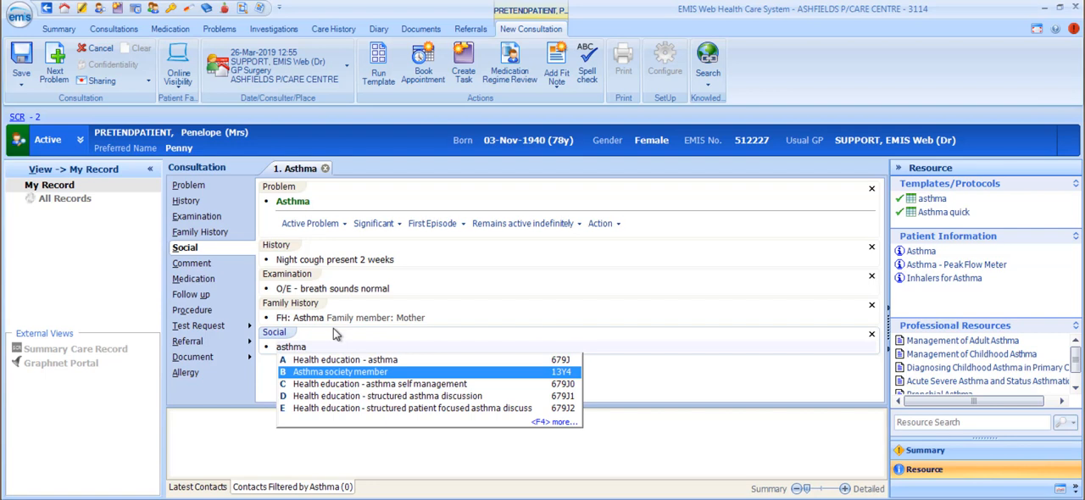
pyautogui.press('Down')
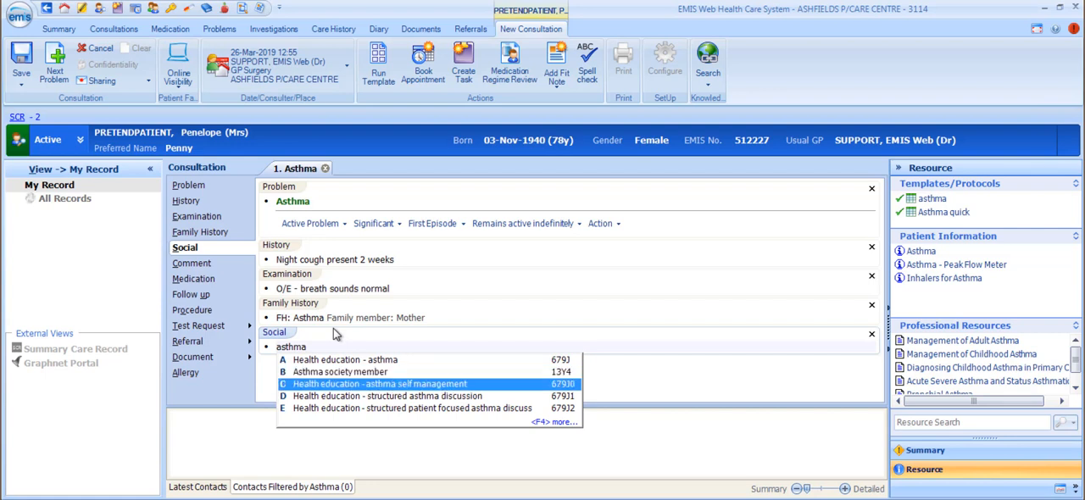
pyautogui.press('Return')
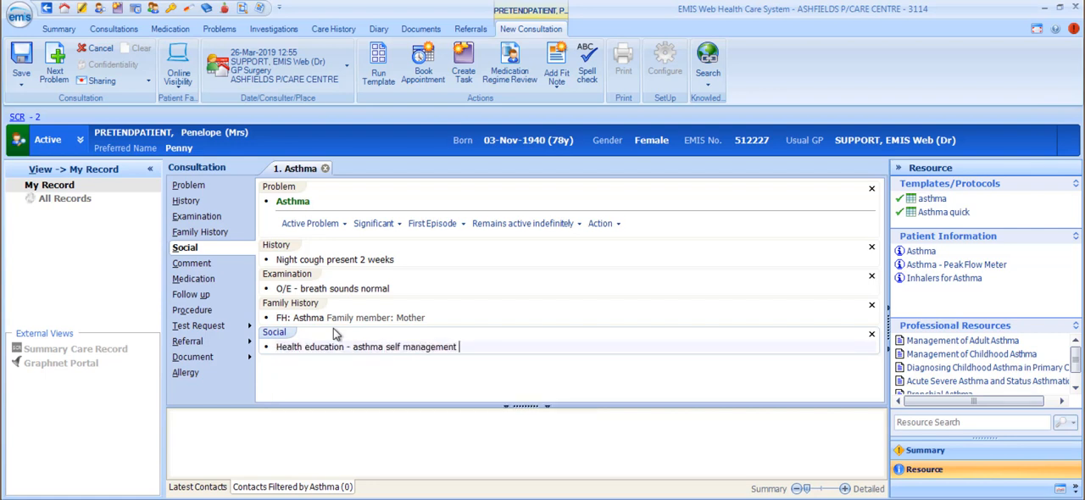
# Add a Comment entry using the quick code QOF – Asthma refused.
pyautogui.click(195, 263)
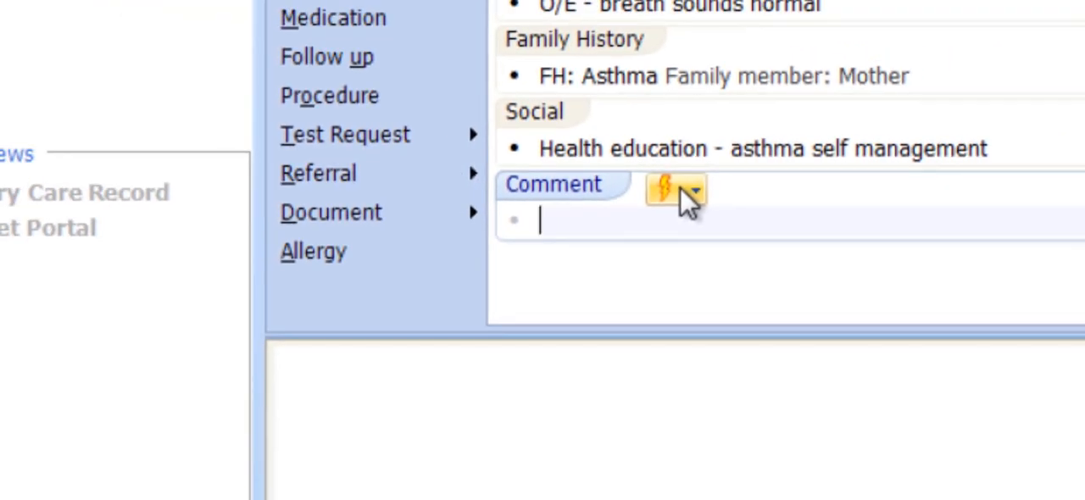
pyautogui.click(689, 197)
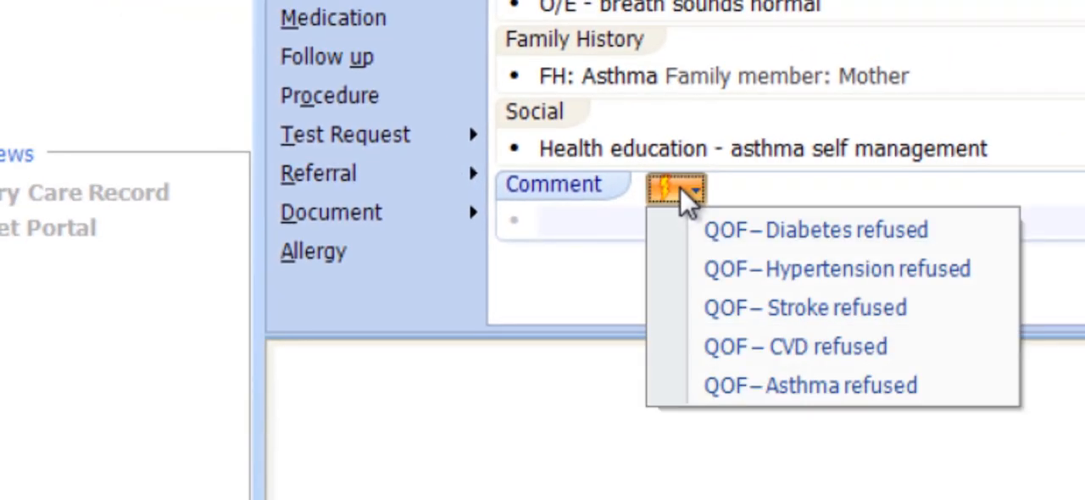
pyautogui.click(861, 388)
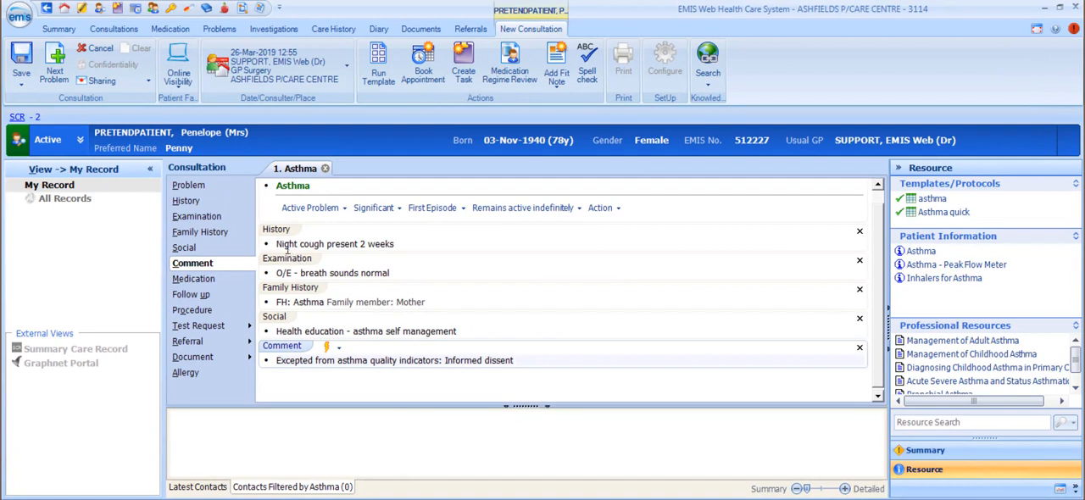
# Add a blood pressure reading of 120/100 mmHg to the Examination section using its quick codes.
pyautogui.click(199, 217)
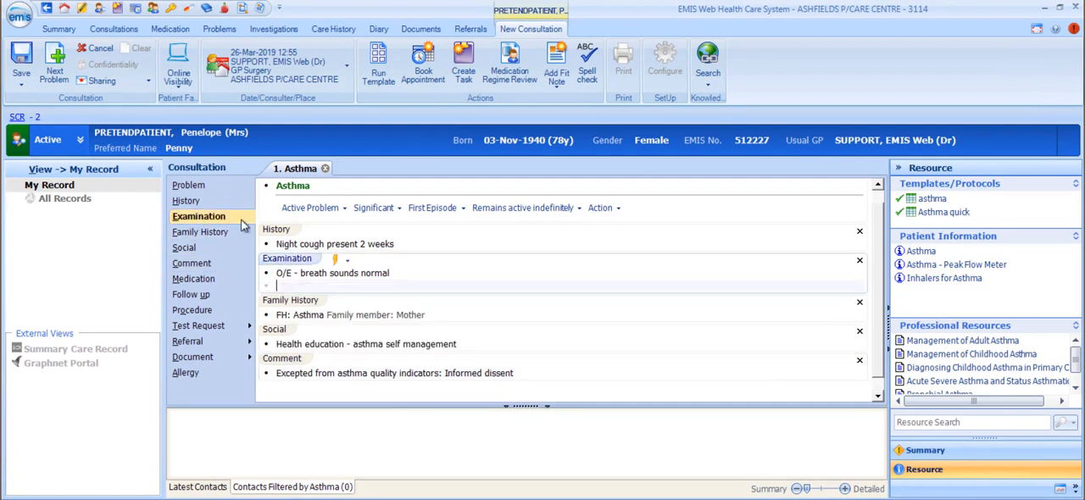
pyautogui.click(338, 261)
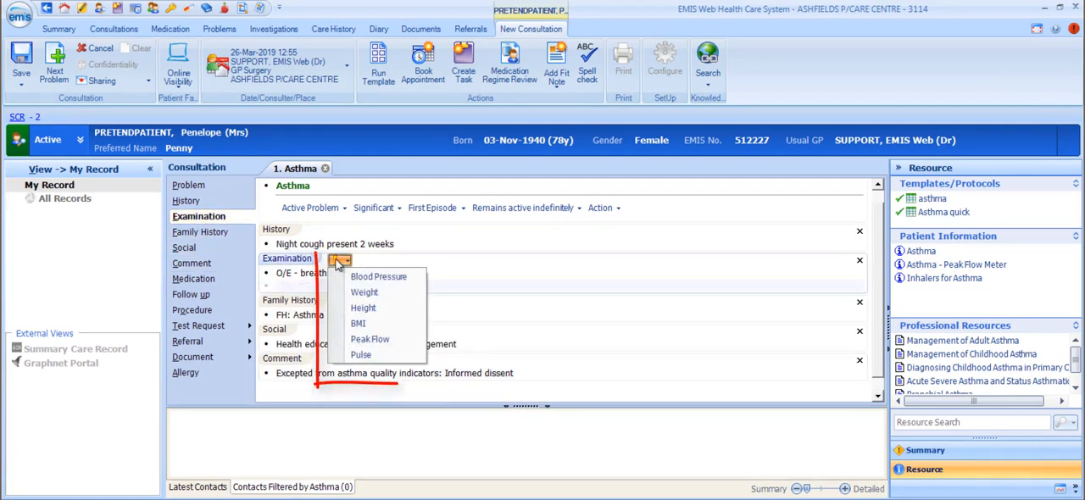
pyautogui.click(387, 282)
# Open the form for adding a drug under Medication and cancel it without prescribing anything.
pyautogui.click(193, 279)
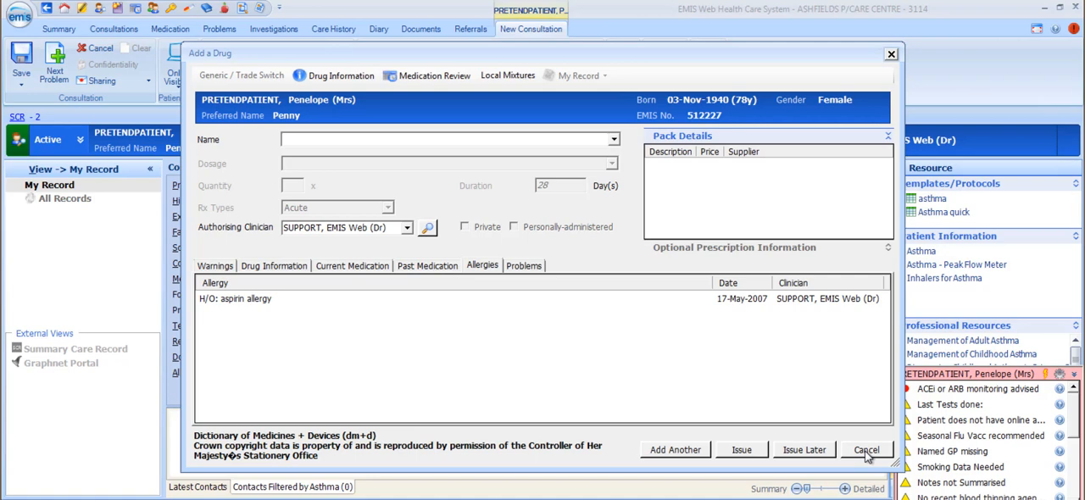
pyautogui.click(866, 451)
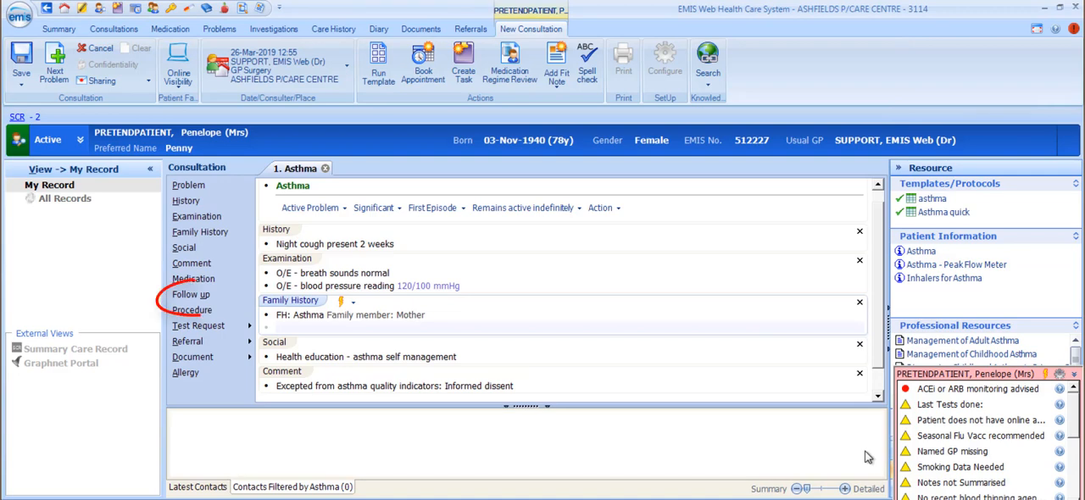
# Start a Follow up diary entry coded Asthma medication review and set its date with the shorthand 12w.
pyautogui.click(180, 295)
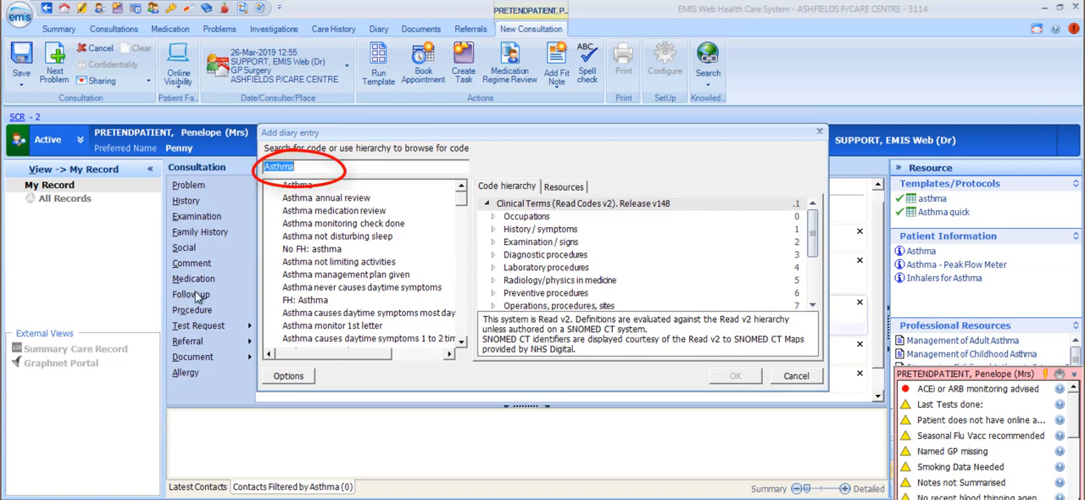
pyautogui.click(349, 212)
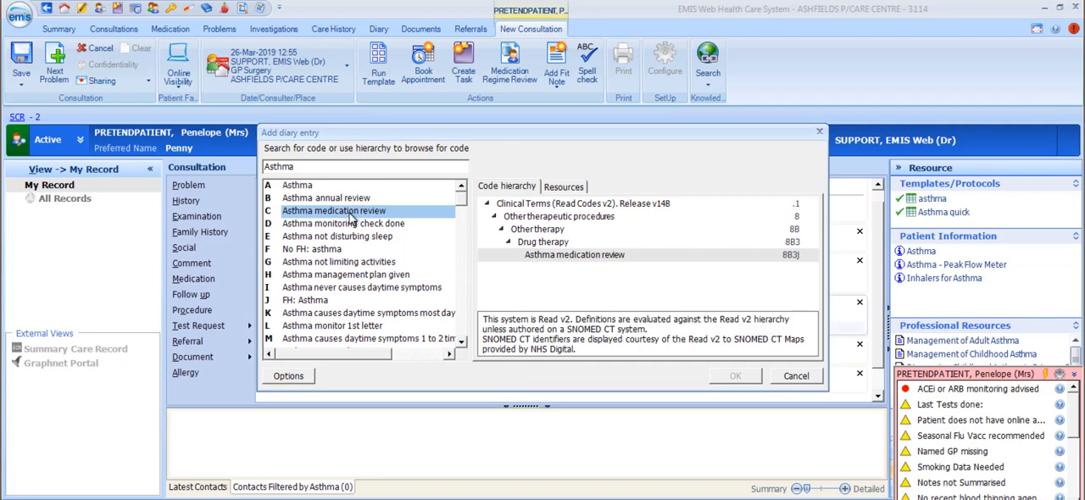
pyautogui.doubleClick(349, 213)
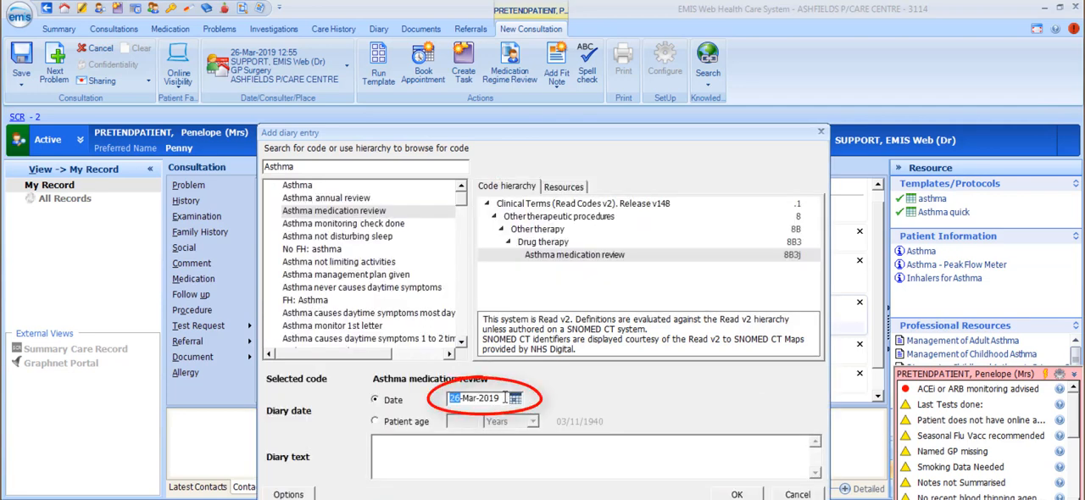
pyautogui.click(406, 445)
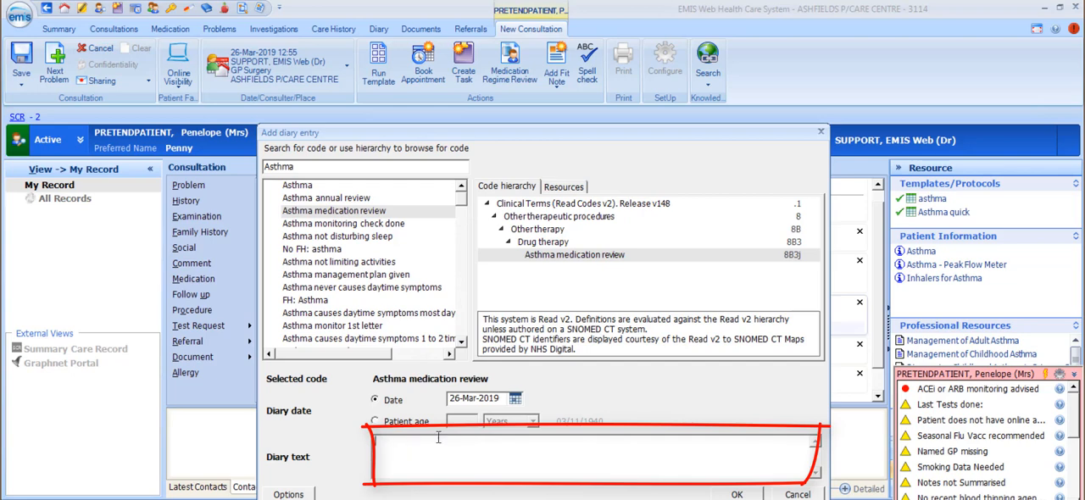
pyautogui.moveTo(501, 400); pyautogui.dragTo(425, 400)
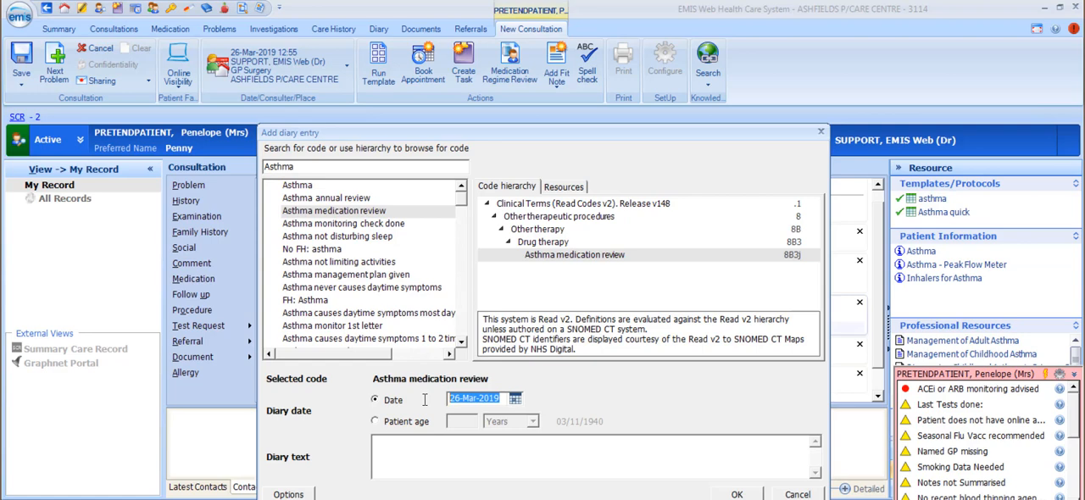
pyautogui.write('12w')
pyautogui.press('Tab')
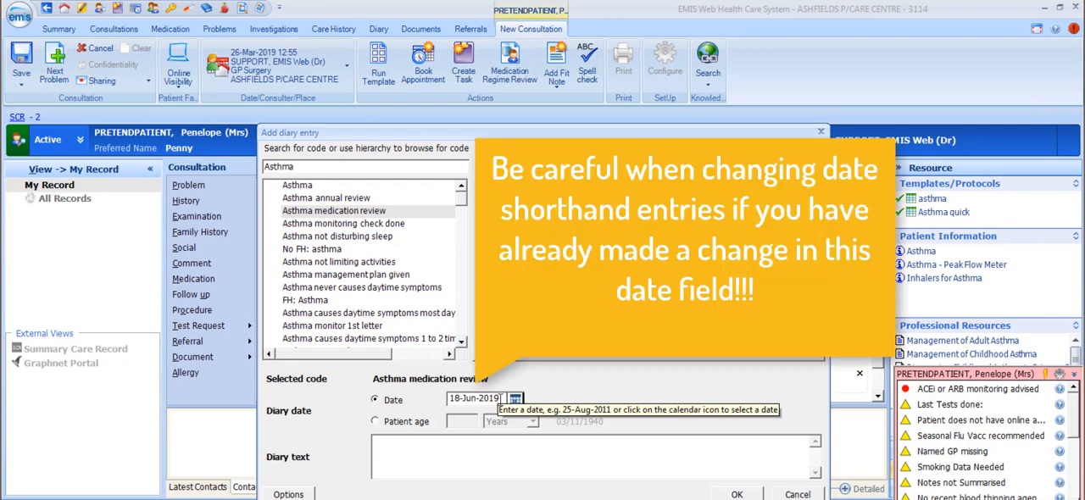
# Re-enter the diary date with the shorthand 6w and save the Asthma medication review entry.
pyautogui.moveTo(505, 398); pyautogui.dragTo(437, 399)
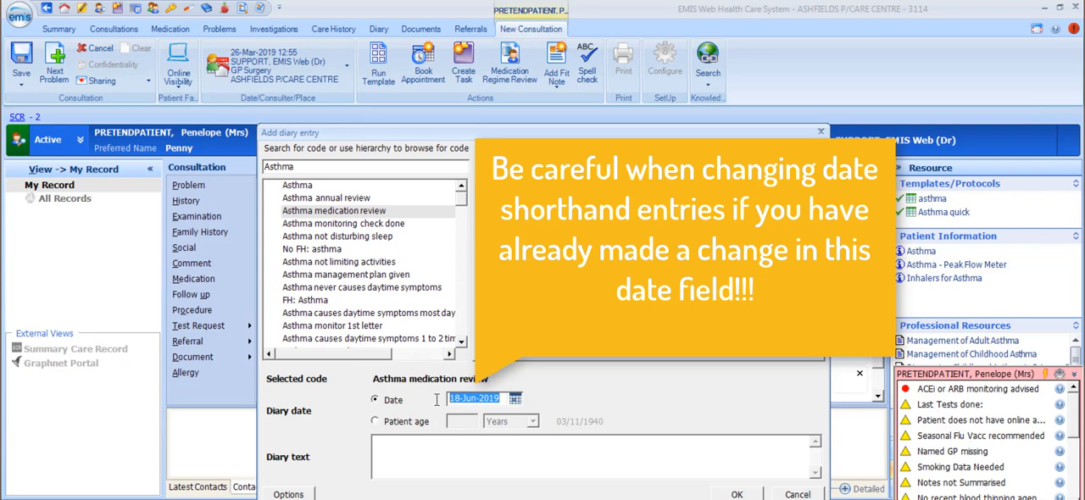
pyautogui.write('6w')
pyautogui.press('Tab')
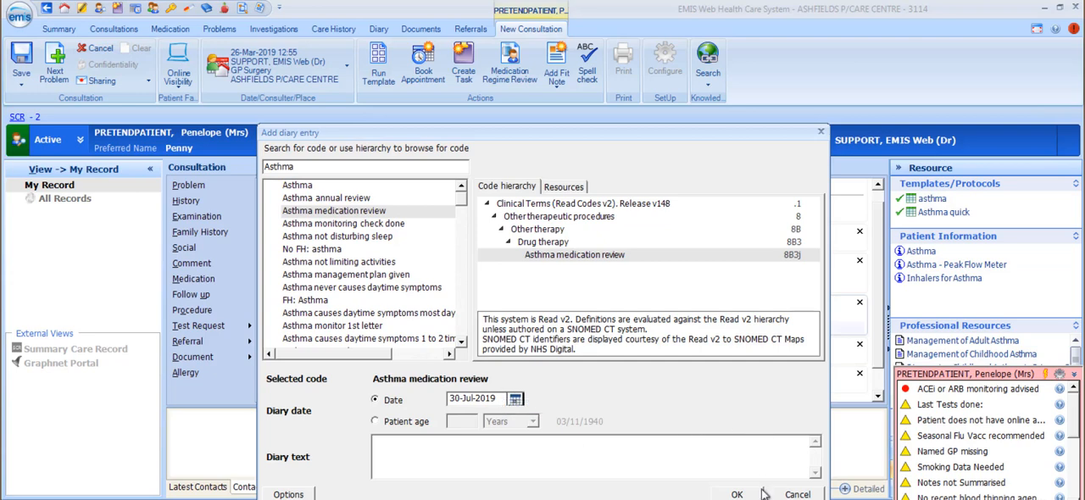
pyautogui.click(736, 494)
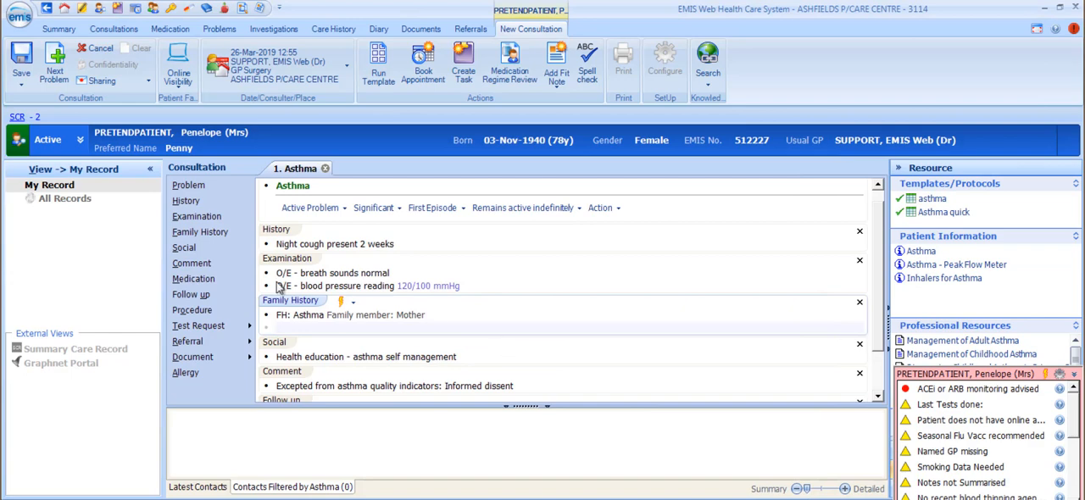
# Add a Procedure entry by searching for "tetan" and choosing Booster tetanus vaccination, leaving its qualifiers blank.
pyautogui.click(187, 311)
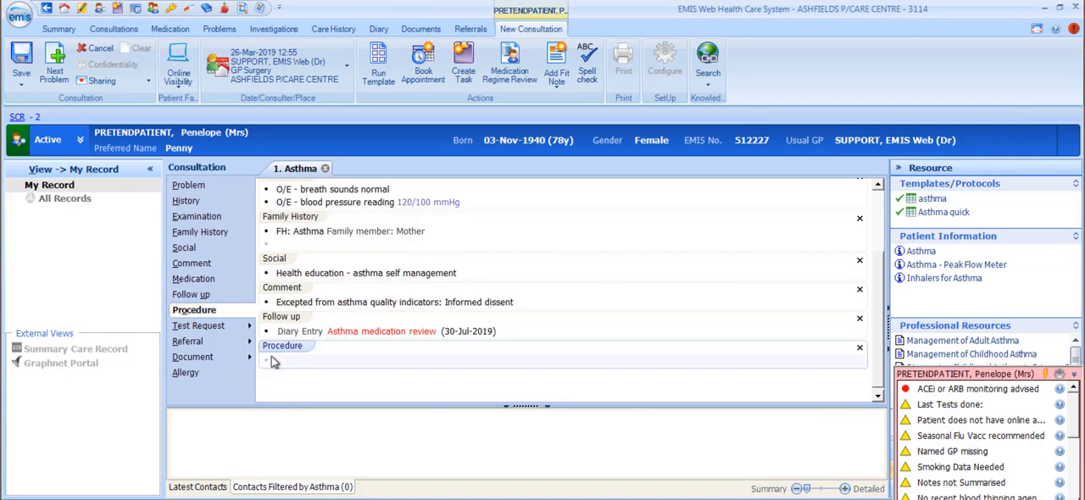
pyautogui.write('tetan')
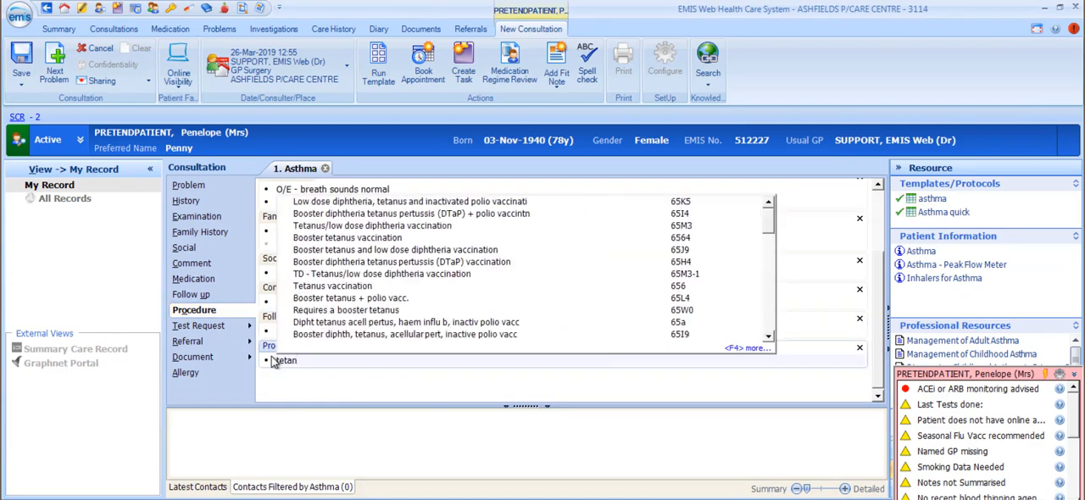
pyautogui.click(367, 238)
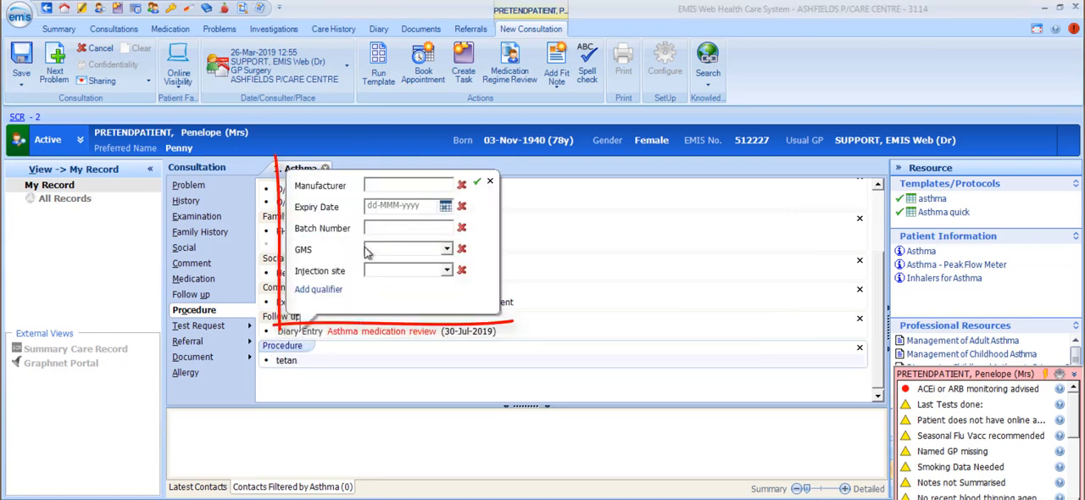
pyautogui.click(490, 184)
# Delete the Booster tetanus vaccination entry from the Procedure section.
pyautogui.moveTo(406, 358); pyautogui.dragTo(252, 366)
pyautogui.press('Delete')
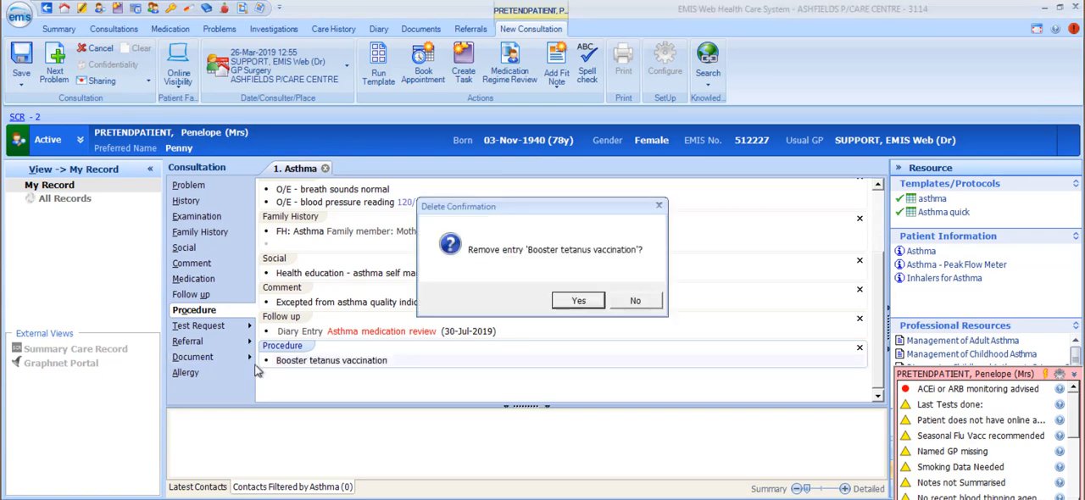
pyautogui.click(579, 302)
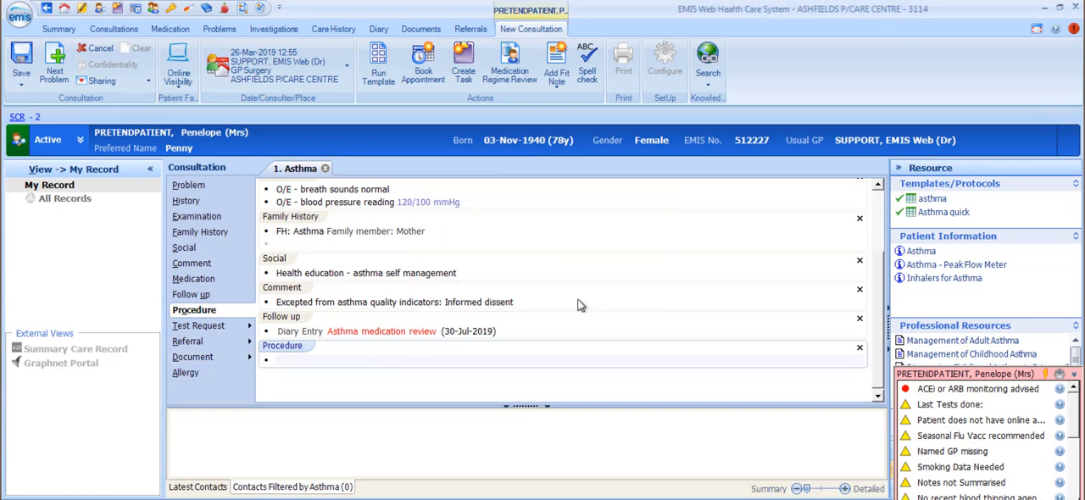
# Create a patient letter for the consultation from the Antiplatelet letter template after browsing the available templates.
pyautogui.click(210, 363)
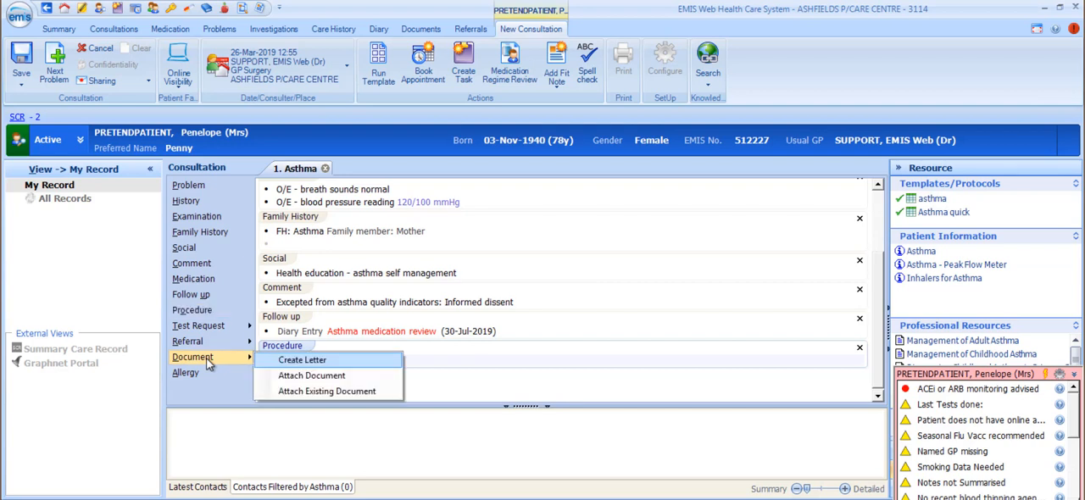
pyautogui.click(322, 361)
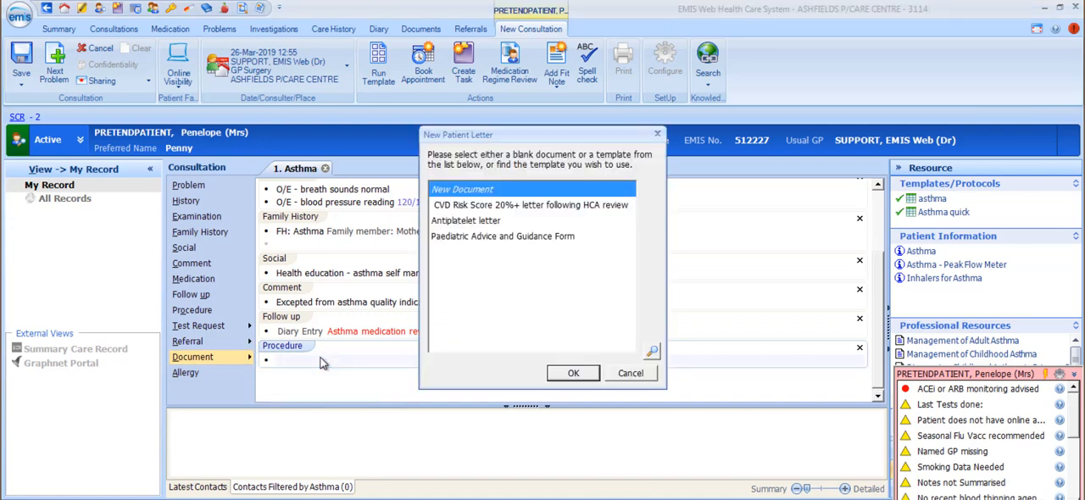
pyautogui.click(551, 208)
pyautogui.click(545, 221)
pyautogui.click(549, 239)
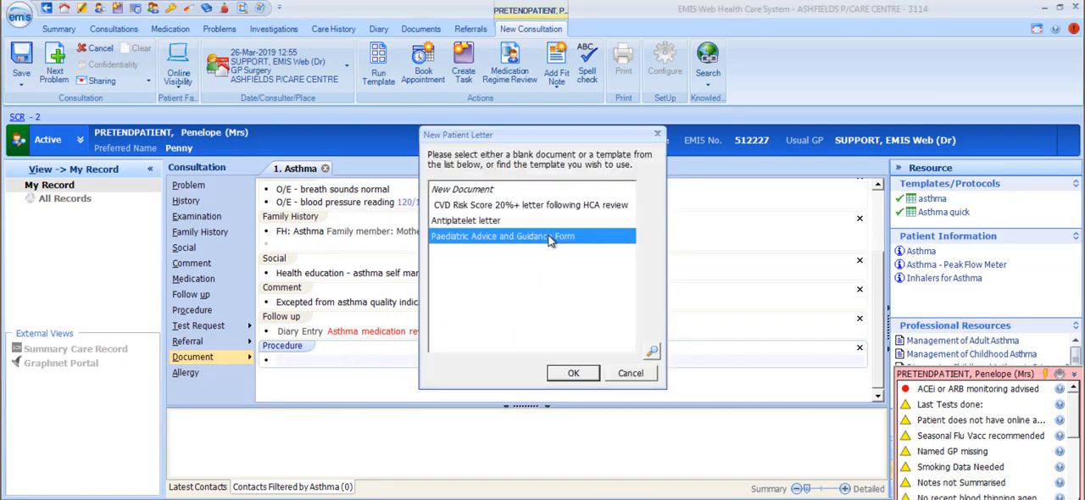
pyautogui.click(545, 191)
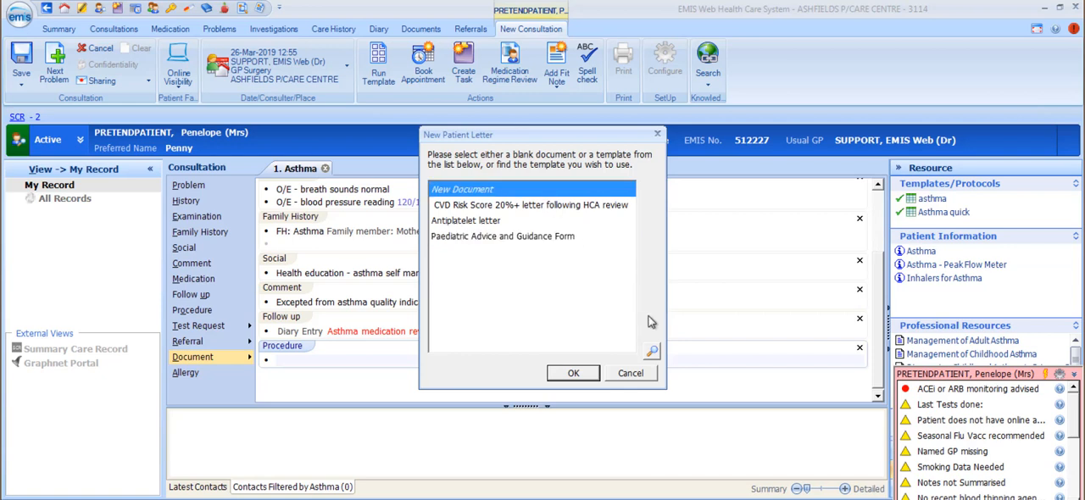
pyautogui.click(652, 351)
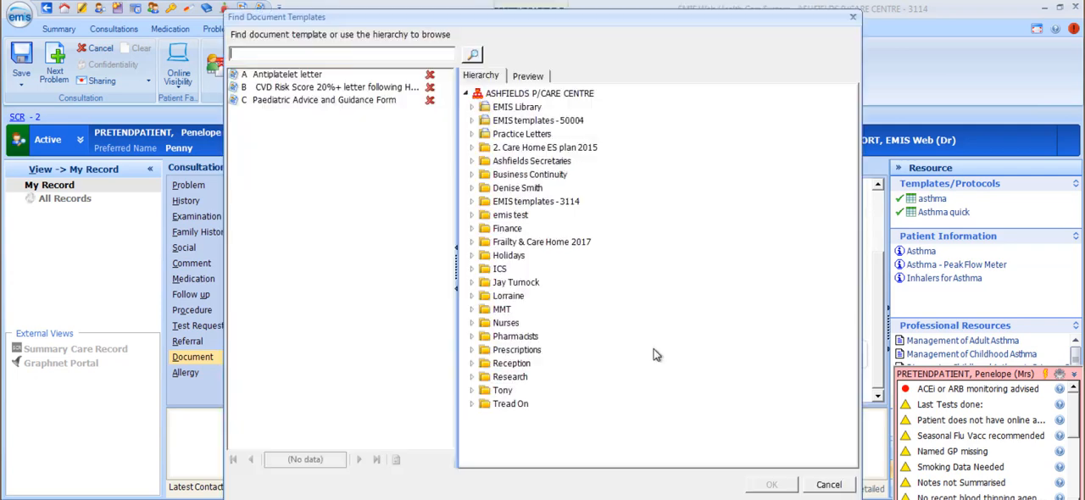
pyautogui.click(820, 486)
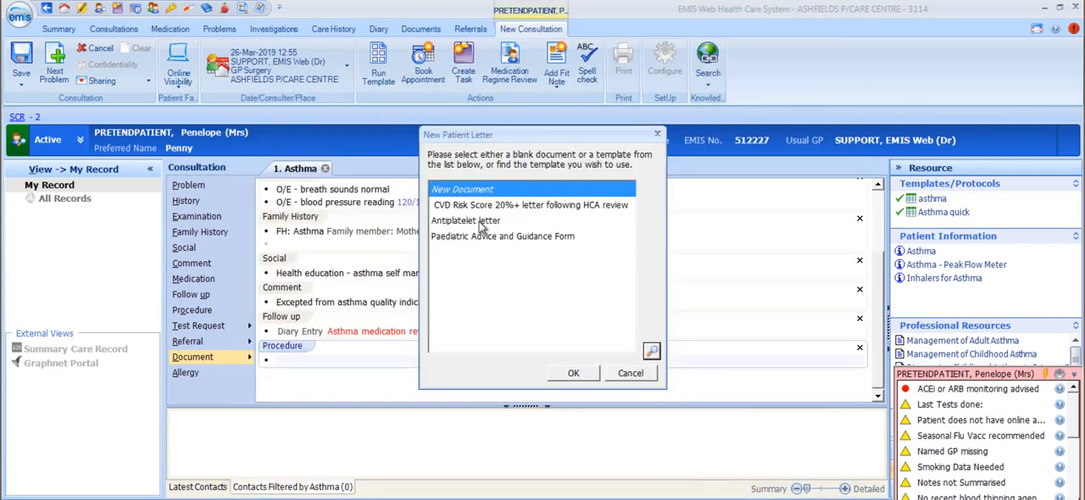
pyautogui.doubleClick(480, 222)
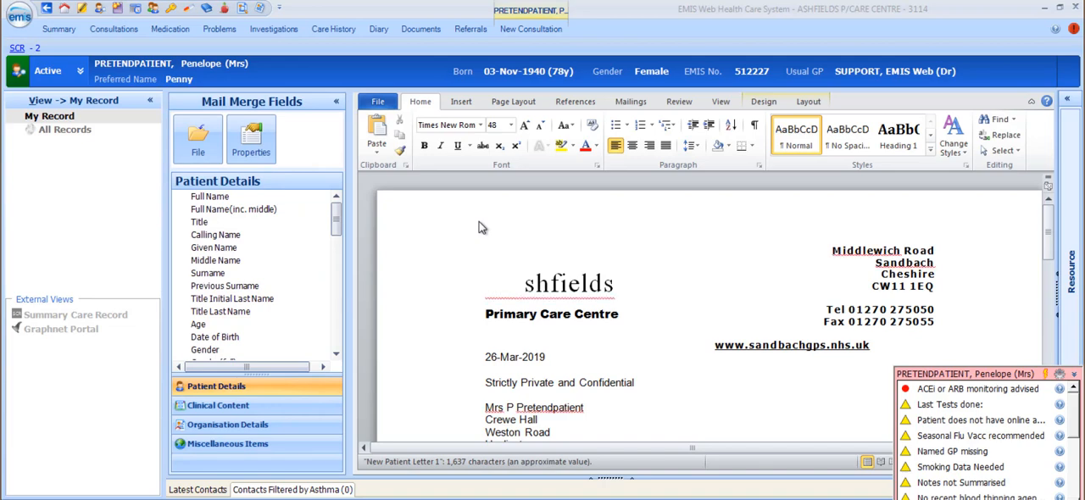
# Look through the text of the antiplatelet letter and expand the Resource pane beside it.
pyautogui.scroll(-8, 479, 221)
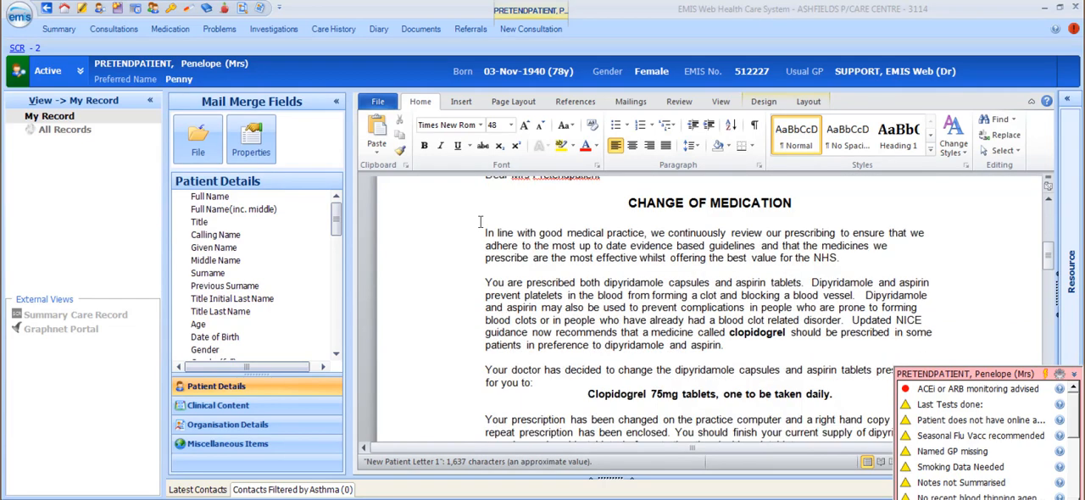
pyautogui.scroll(2, 479, 222)
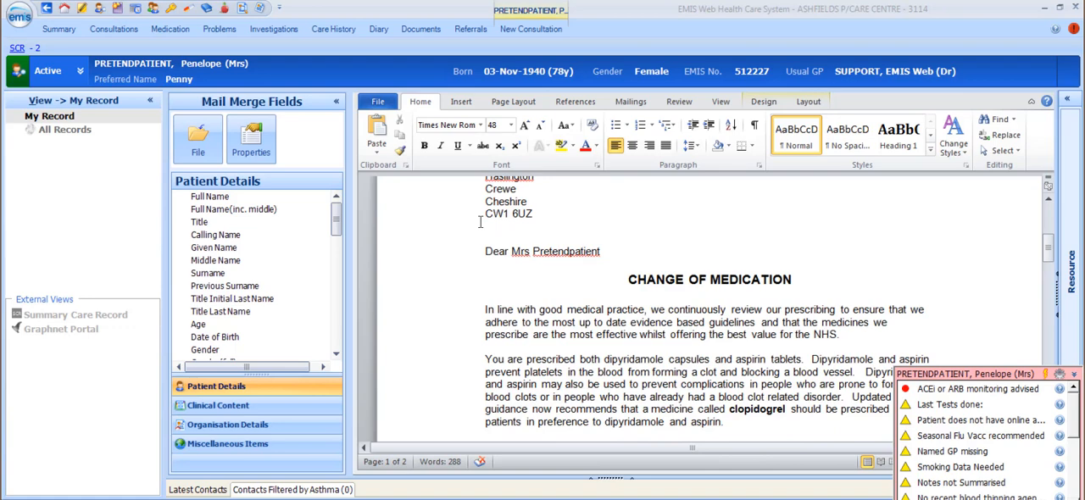
pyautogui.click(1067, 102)
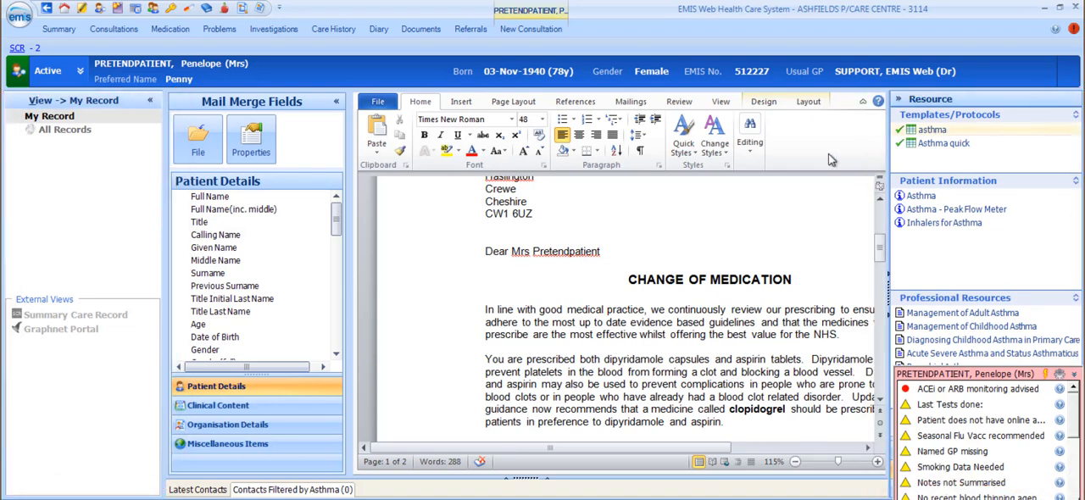
# Save and close the antiplatelet letter with the document type Letter sent to patient.
pyautogui.click(198, 150)
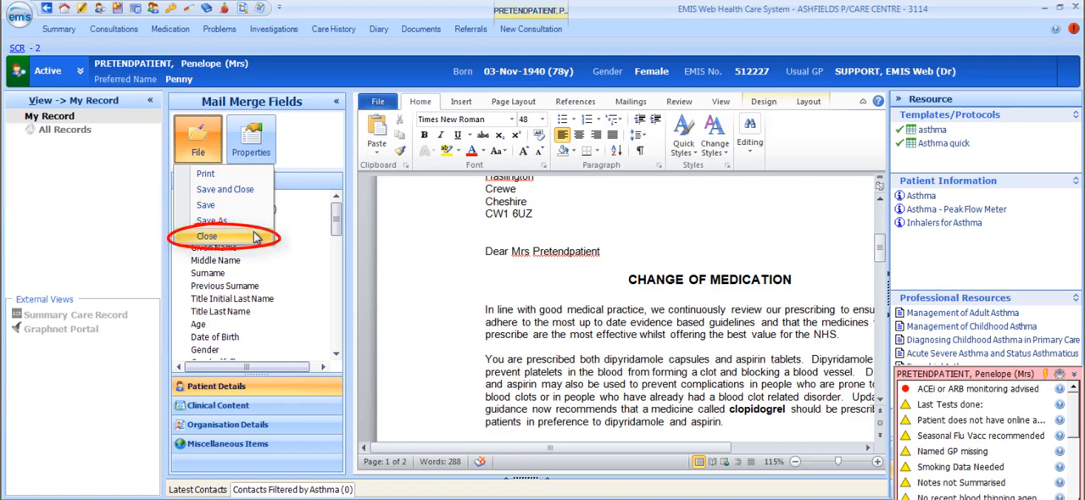
pyautogui.click(256, 190)
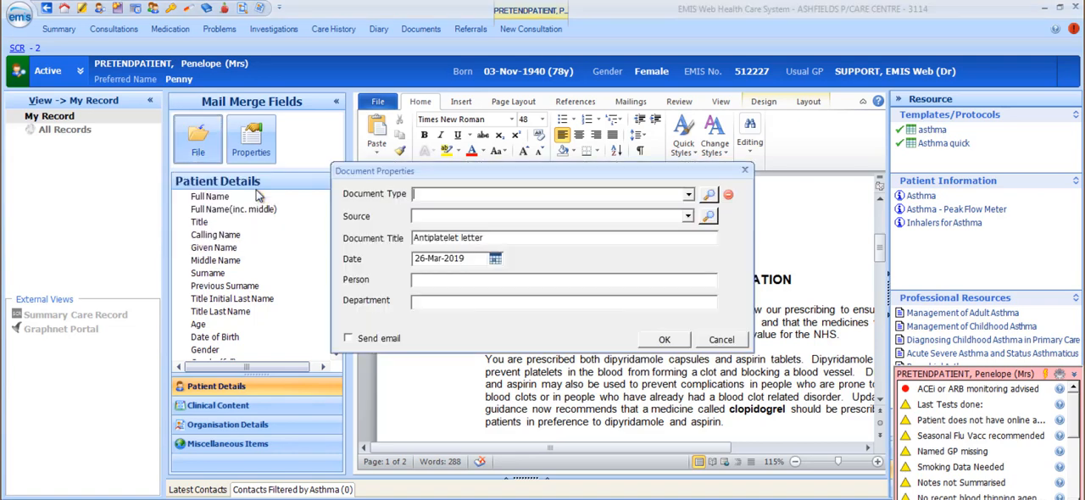
pyautogui.click(687, 195)
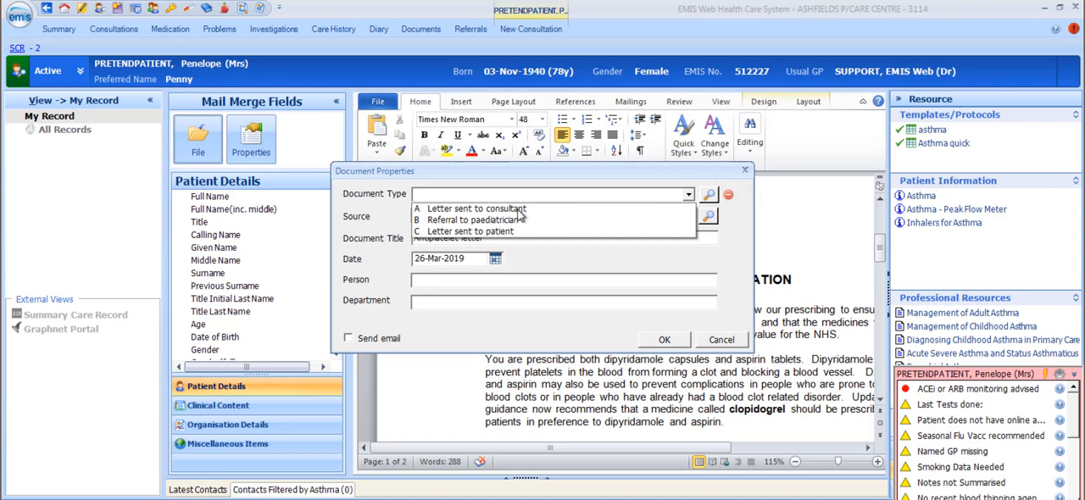
pyautogui.click(511, 230)
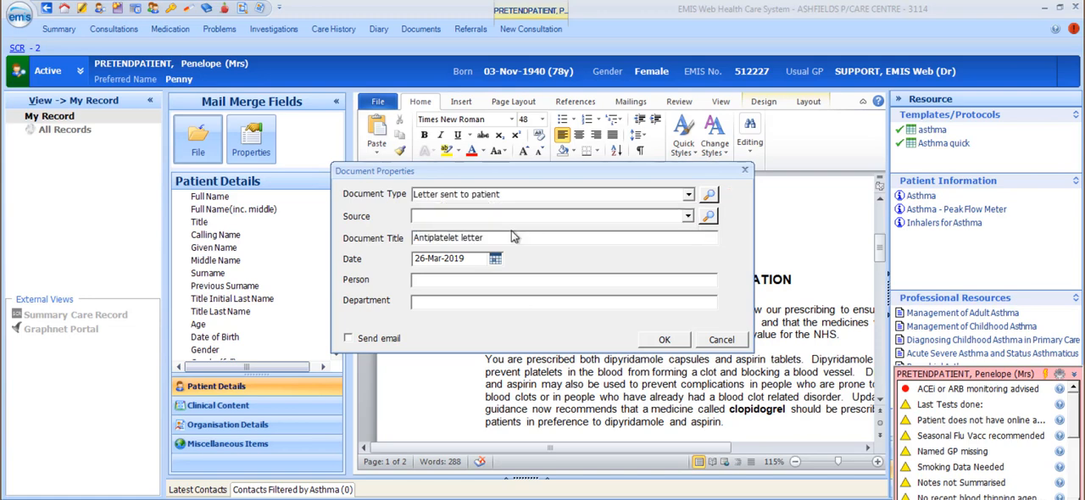
pyautogui.click(709, 195)
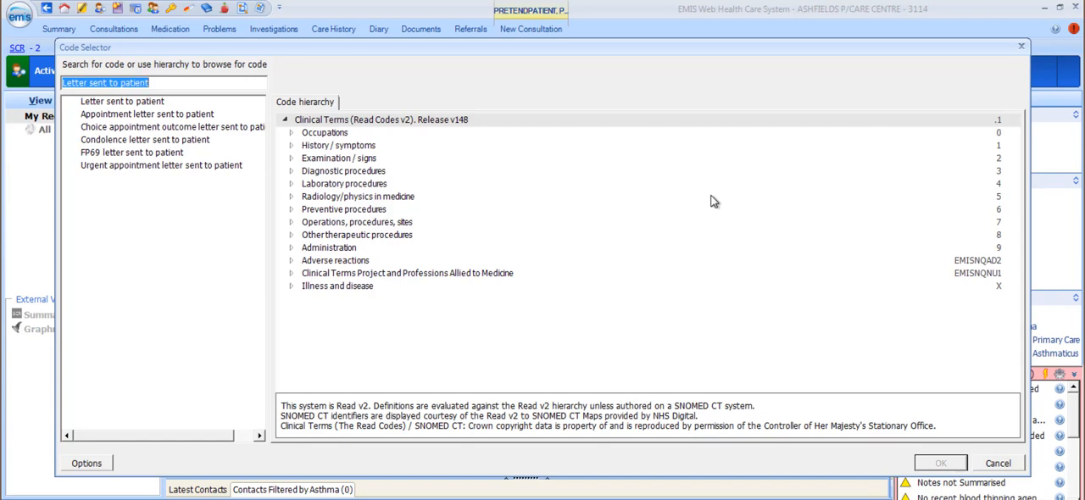
pyautogui.click(1002, 463)
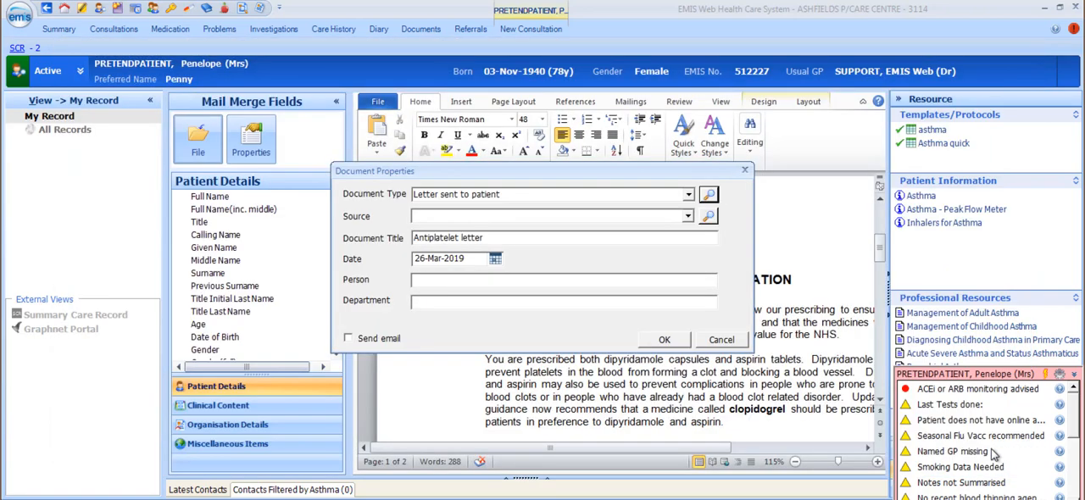
pyautogui.click(664, 340)
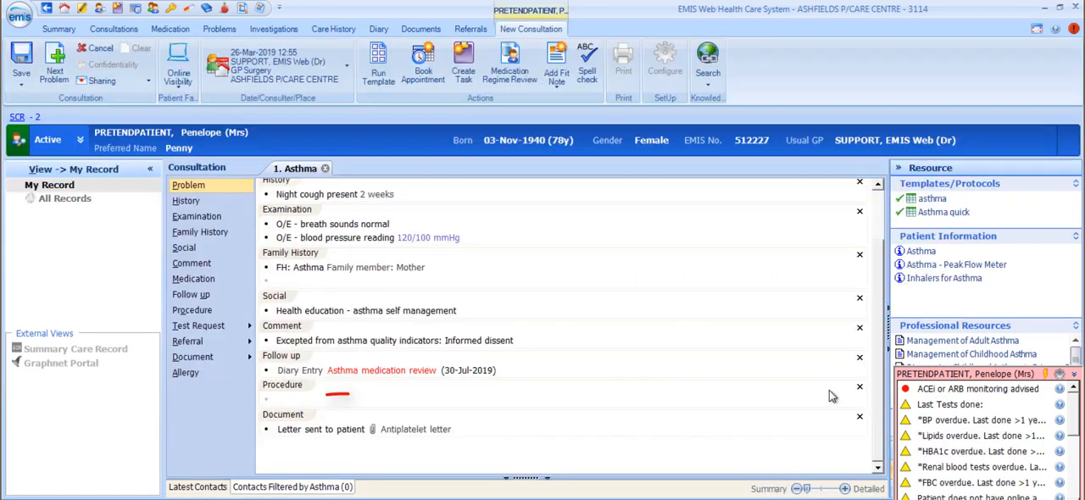
# Open the file browser for attaching a document to the consultation, look at the Documents library and cancel.
pyautogui.click(198, 358)
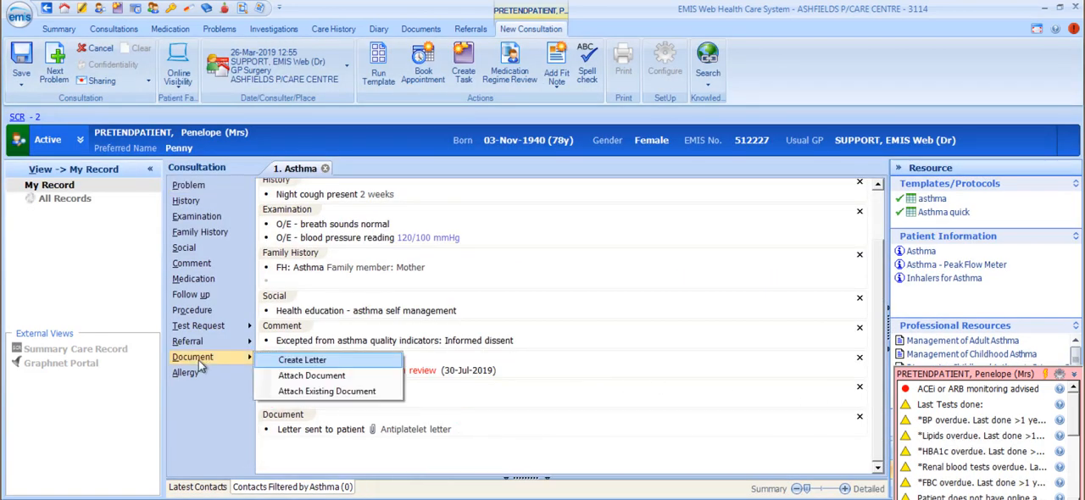
pyautogui.click(332, 379)
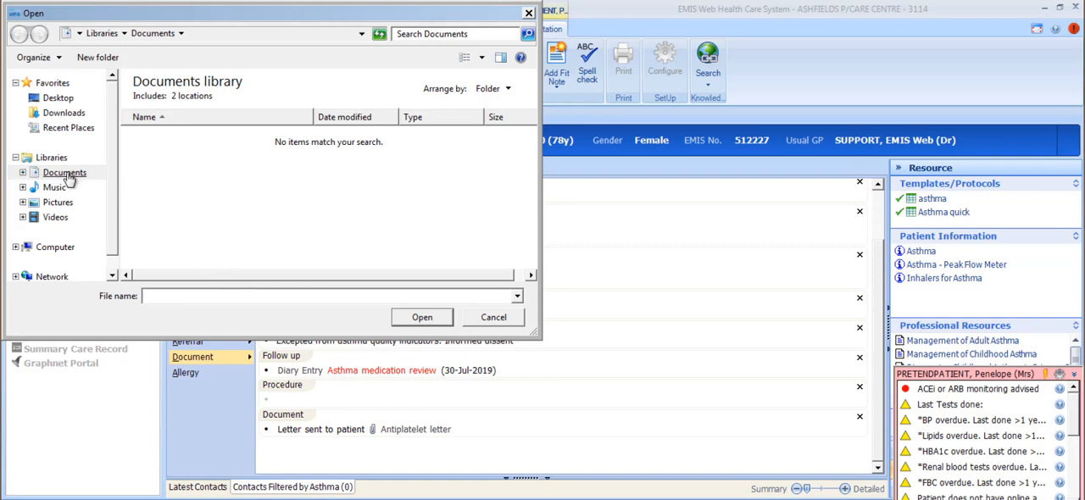
pyautogui.click(499, 318)
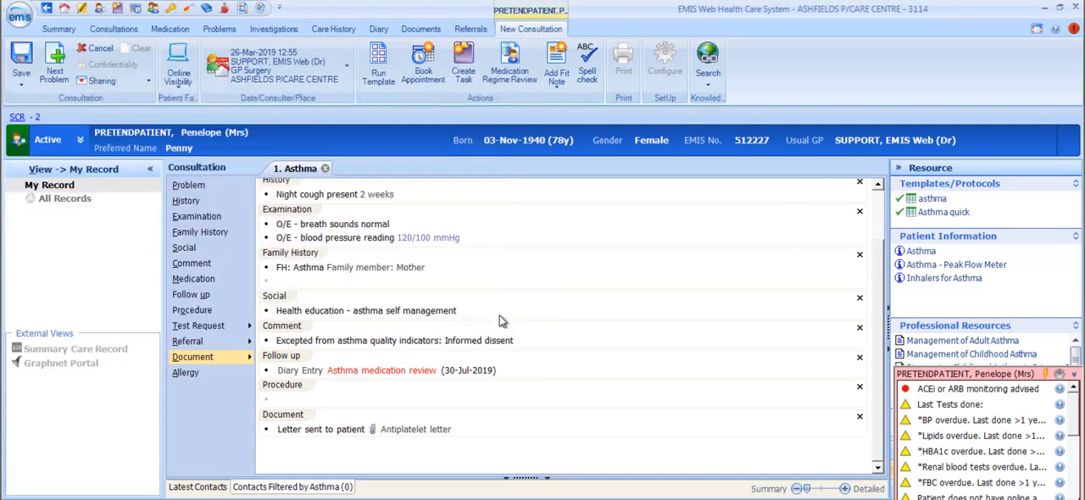
# Try selecting the 22-Nov-1991 and 22-May-2017 documents as existing attachments, clear the selection and cancel.
pyautogui.click(234, 360)
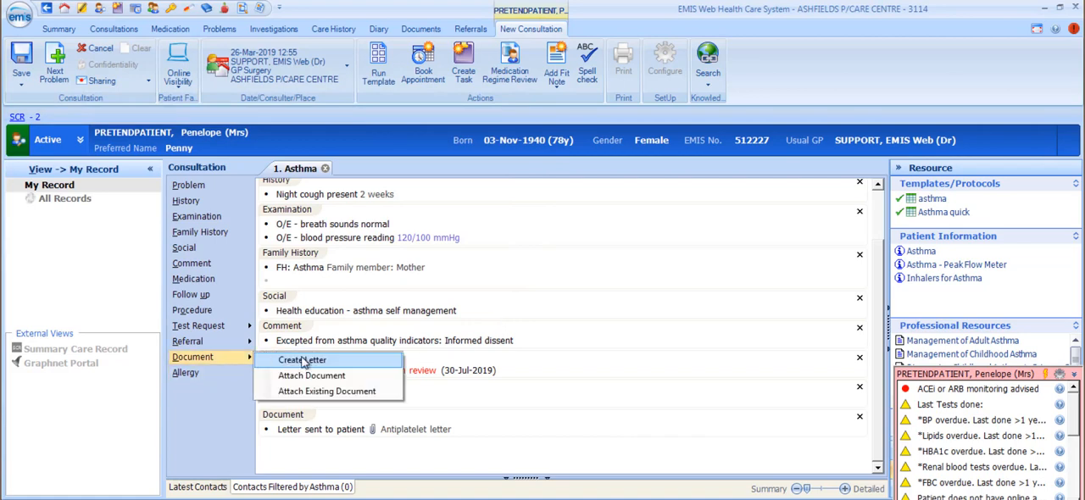
pyautogui.click(363, 394)
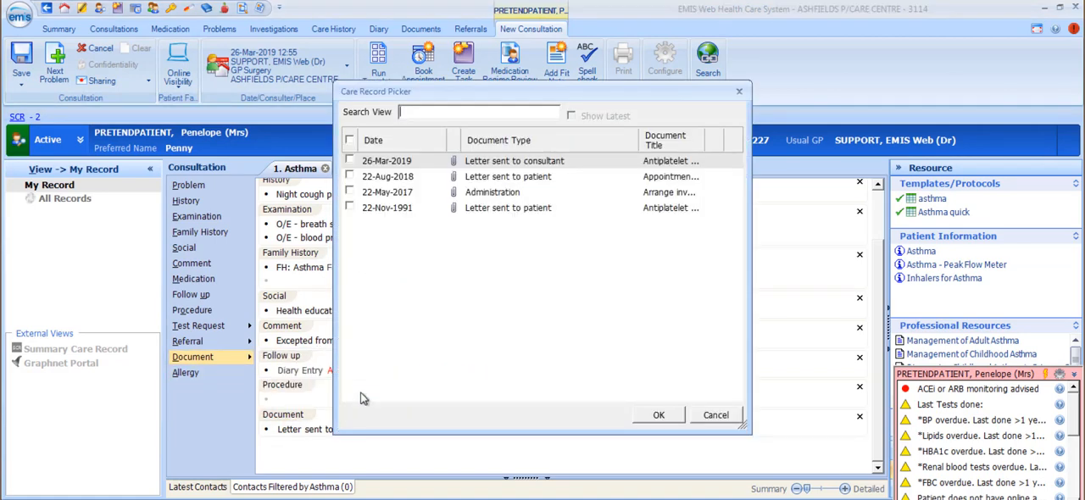
pyautogui.click(350, 208)
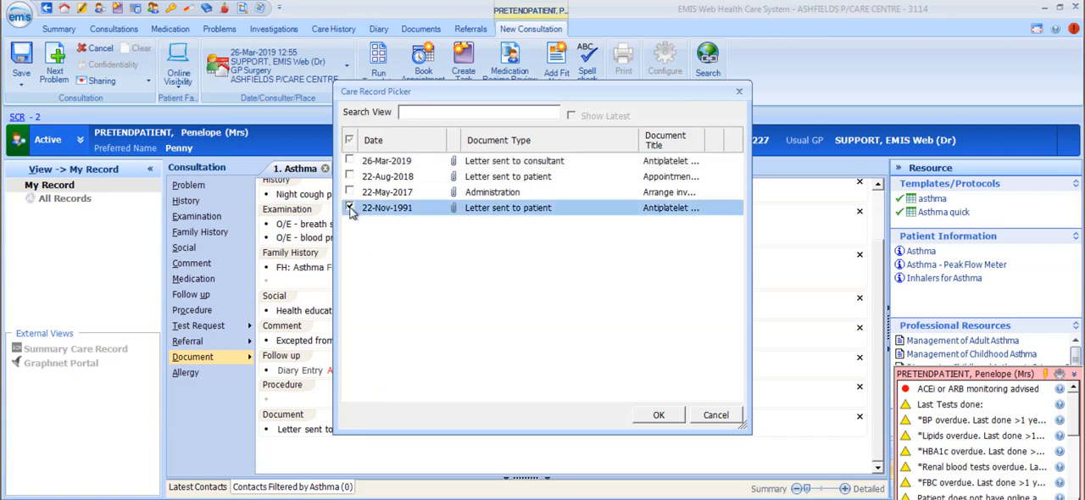
pyautogui.click(350, 192)
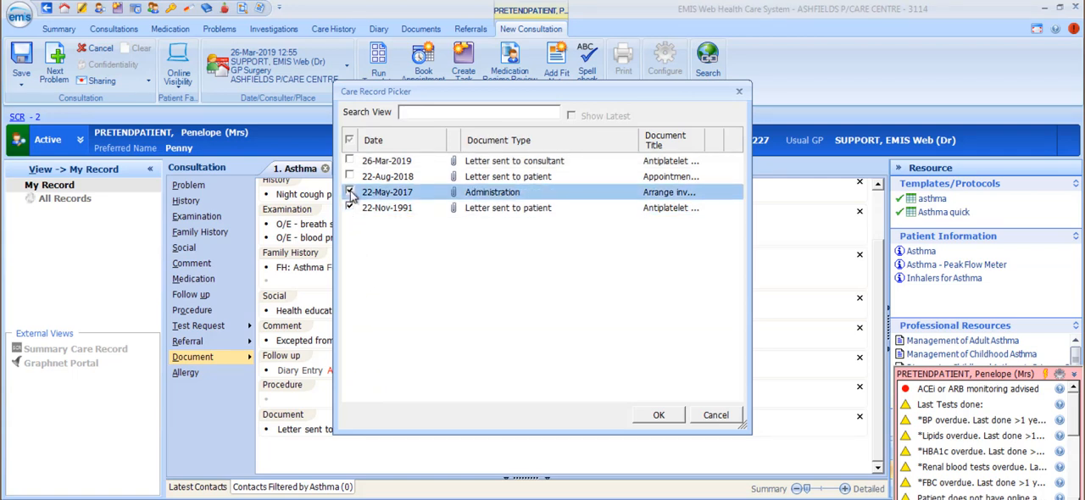
pyautogui.click(350, 193)
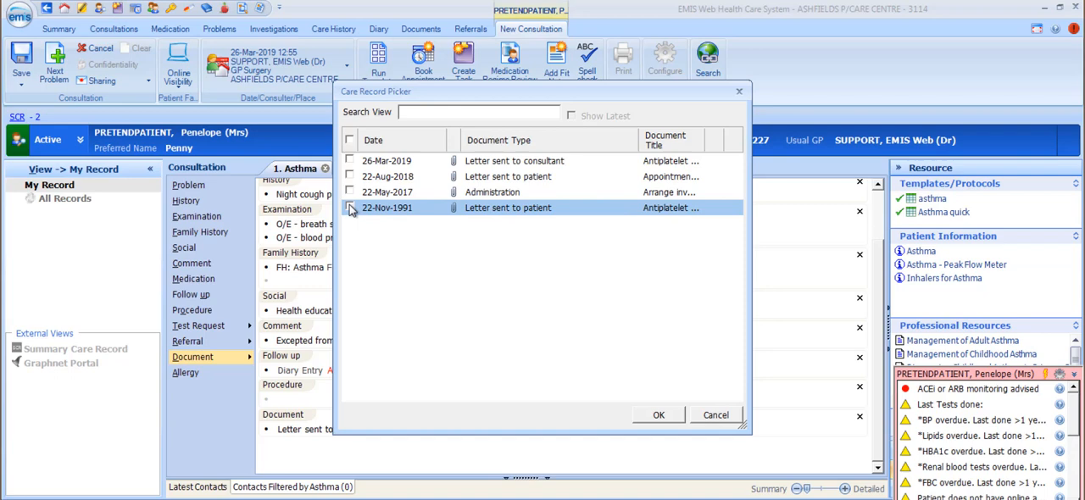
pyautogui.click(349, 141)
pyautogui.click(716, 416)
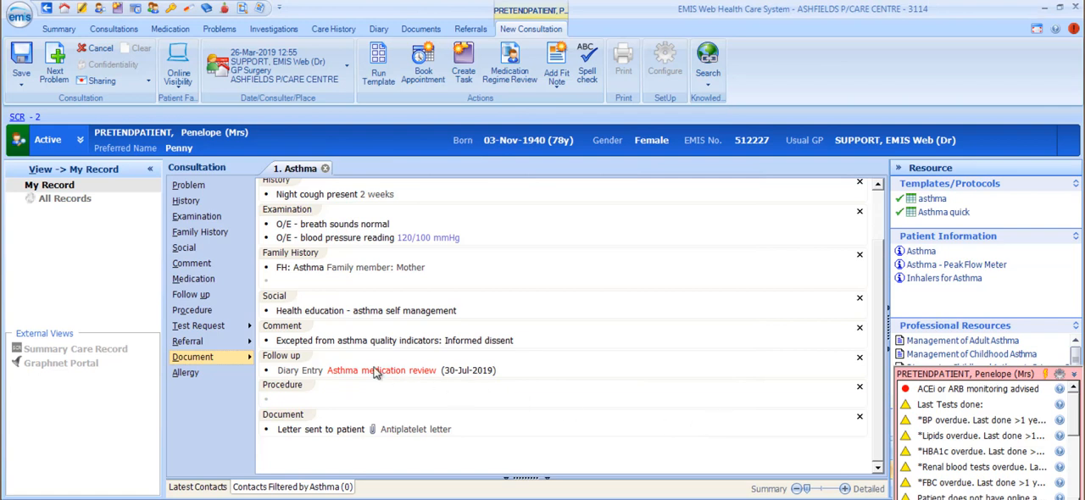
# Add an Allergy section to the consultation with the coded entry Adverse reaction to penicillins.
pyautogui.click(185, 374)
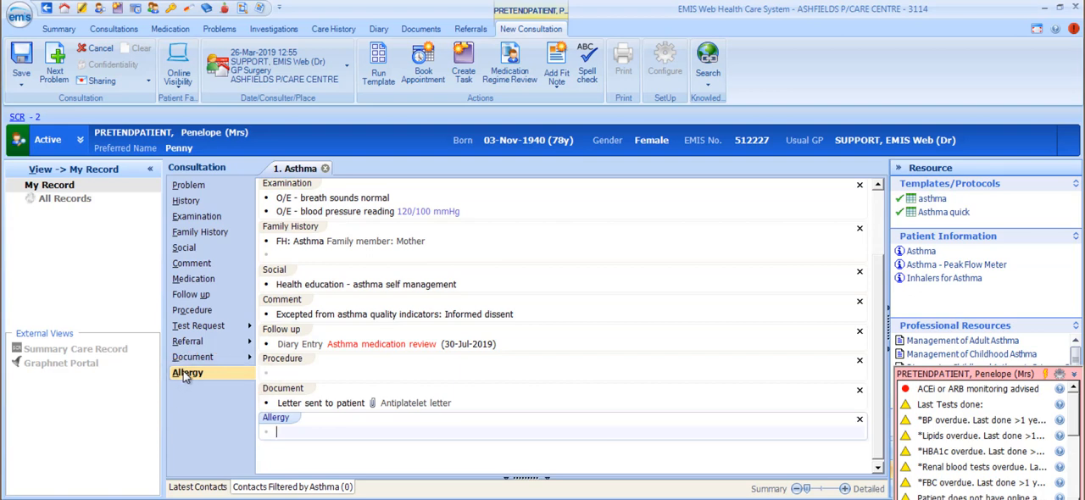
pyautogui.write('penic')
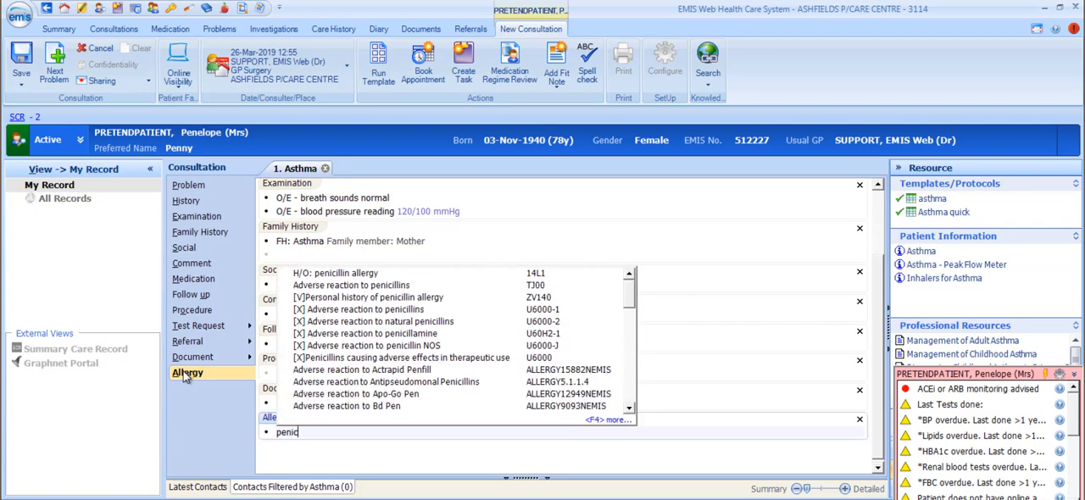
pyautogui.click(363, 288)
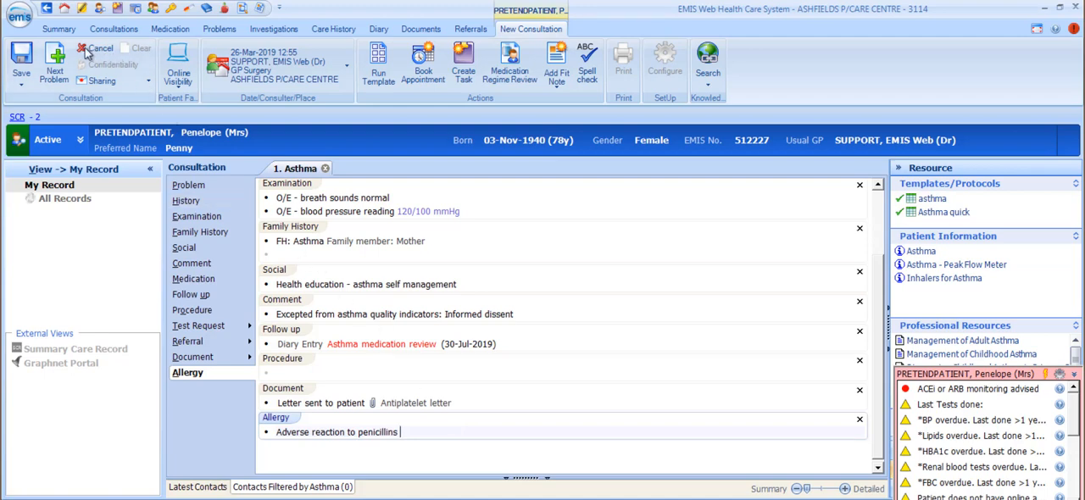
# Add a second problem page to the consultation and close it again.
pyautogui.click(54, 63)
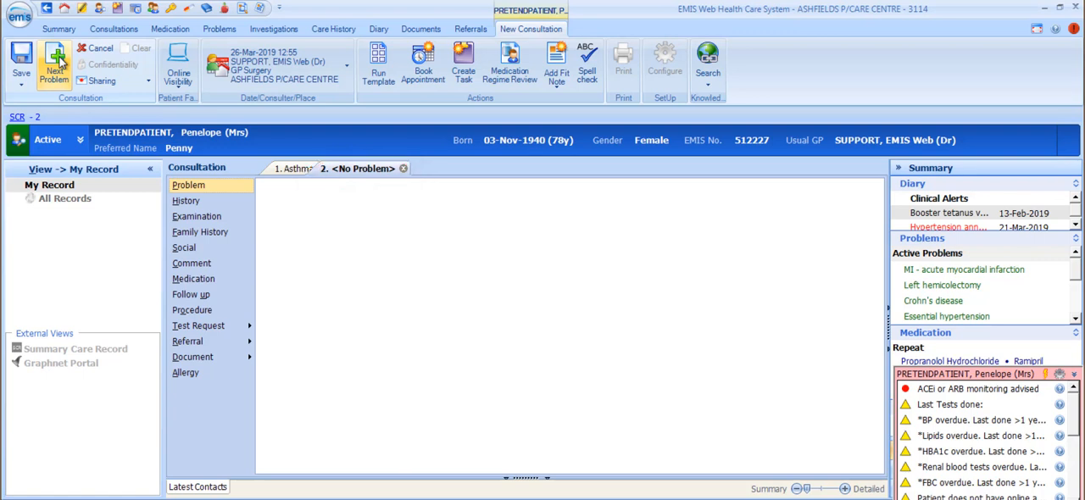
pyautogui.click(404, 168)
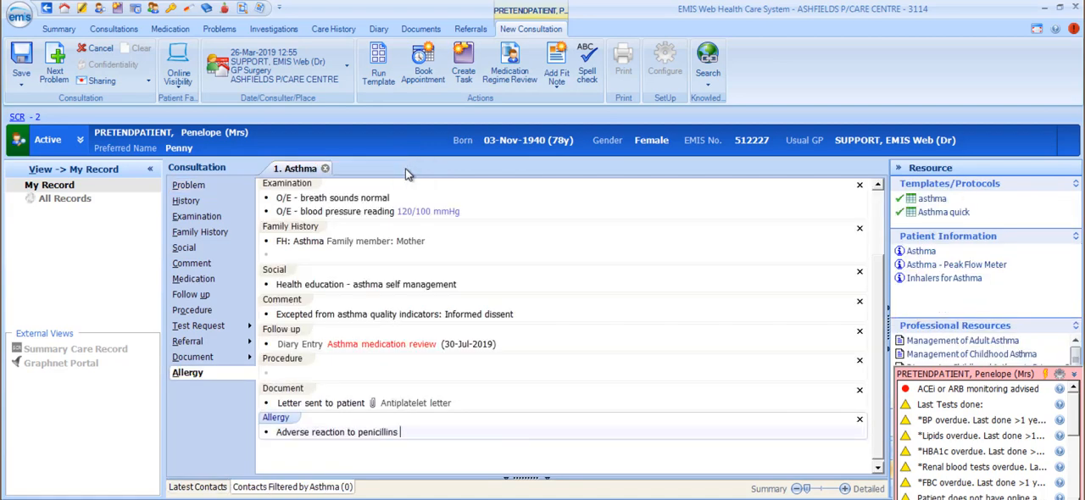
# Browse the EMIS Library primary care templates, search for asthma and run the Asthma quick template.
pyautogui.click(391, 79)
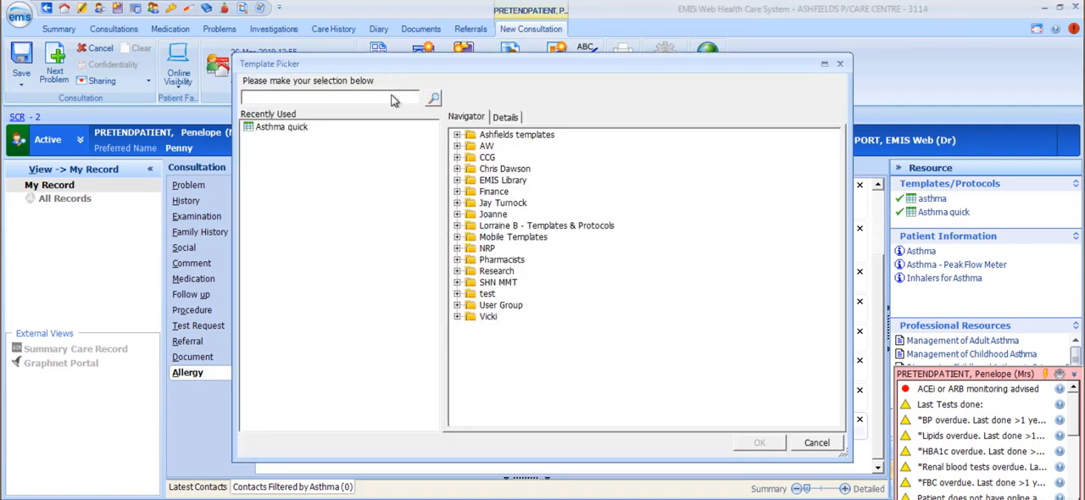
pyautogui.click(457, 182)
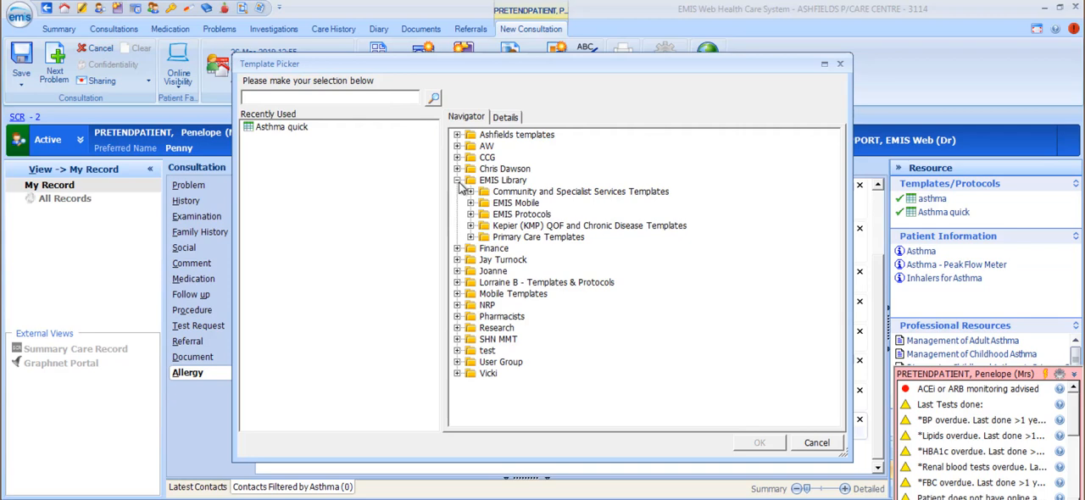
pyautogui.click(471, 237)
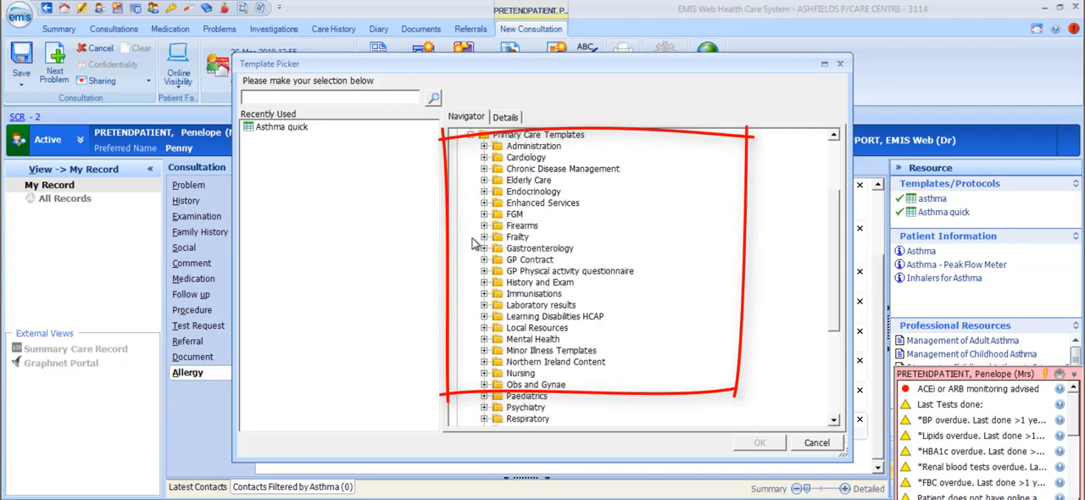
pyautogui.click(288, 128)
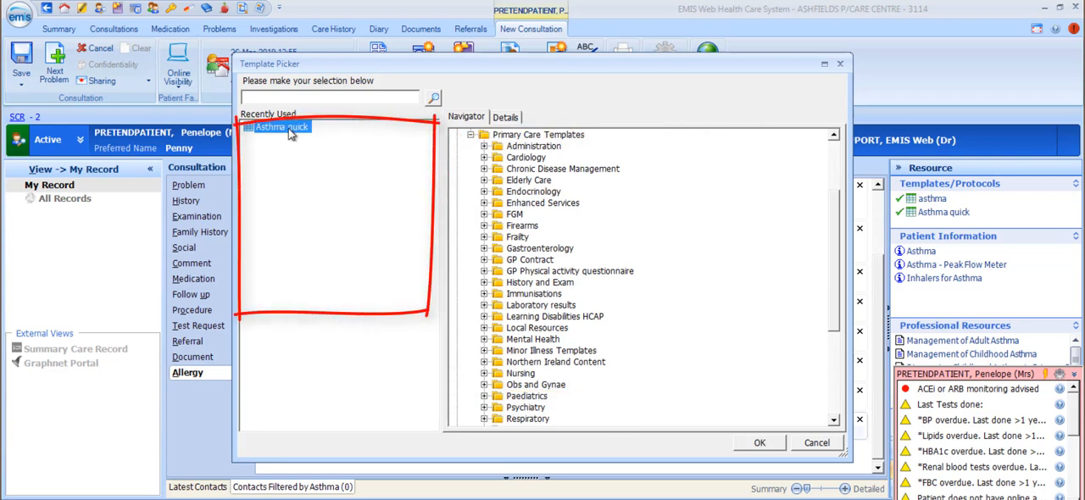
pyautogui.click(339, 99)
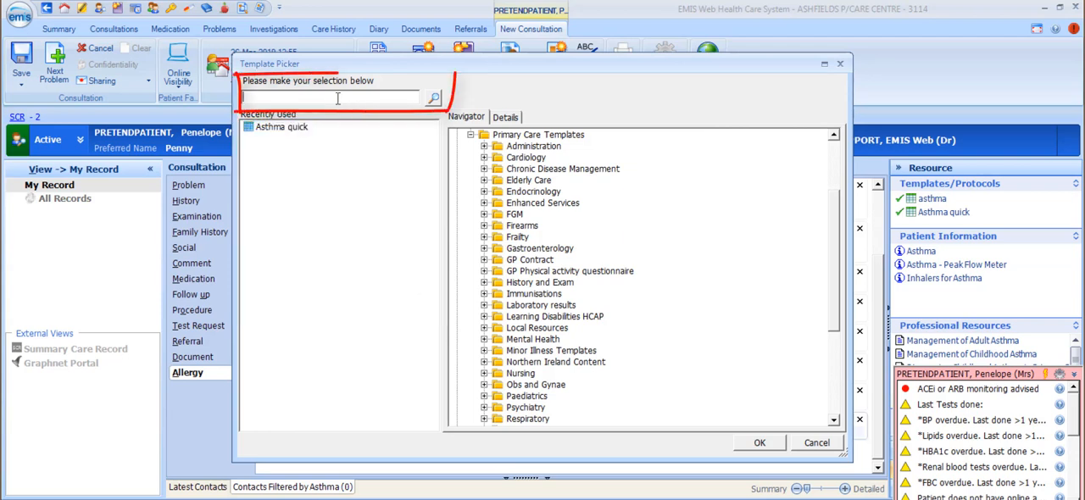
pyautogui.write('asthma')
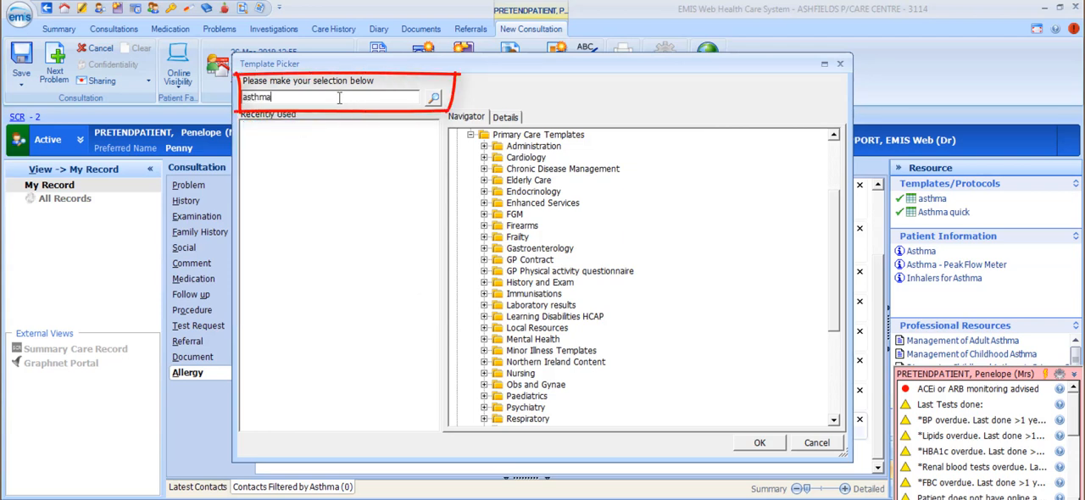
pyautogui.press('Return')
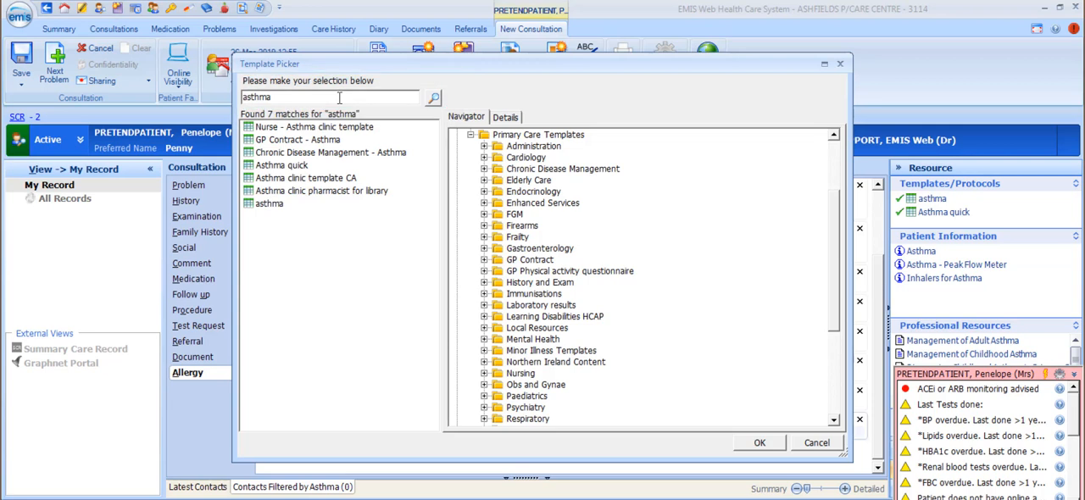
pyautogui.doubleClick(282, 165)
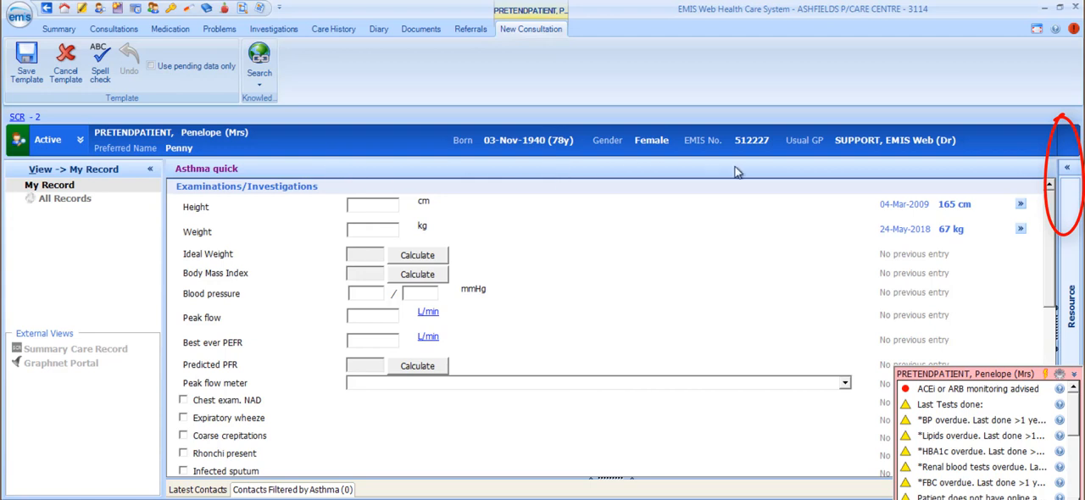
# Expand the Resource pane, enter a weight of 62 kg and calculate the ideal weight and body mass index.
pyautogui.click(1066, 171)
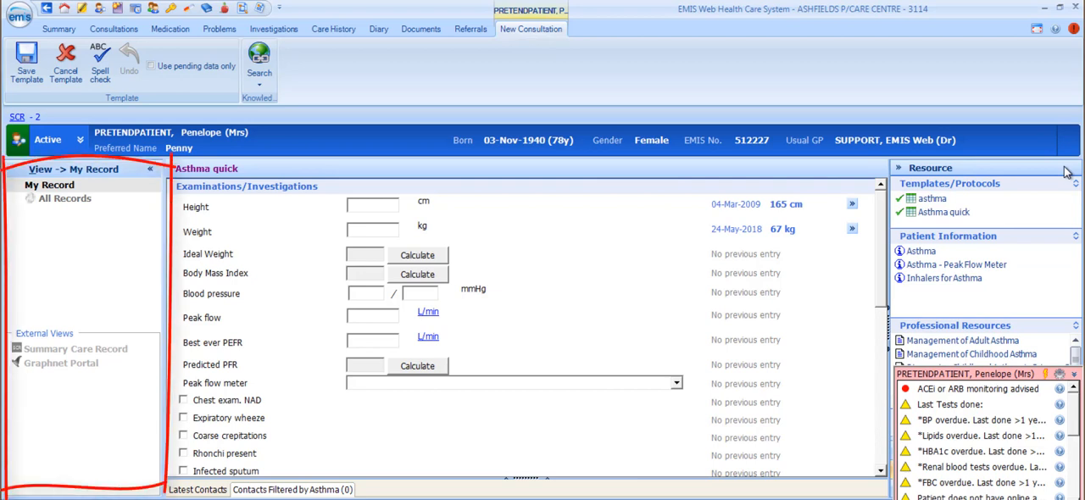
pyautogui.click(387, 228)
pyautogui.write('62')
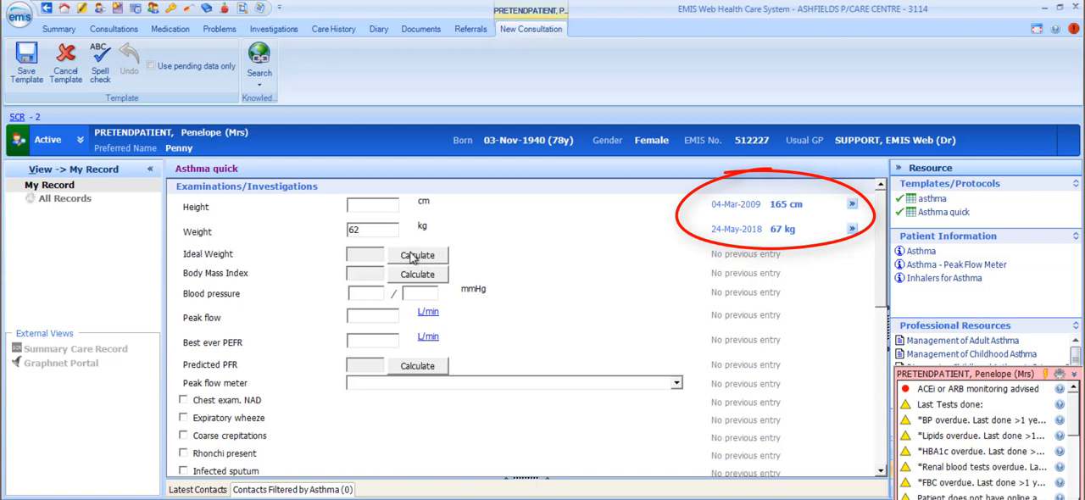
pyautogui.click(412, 256)
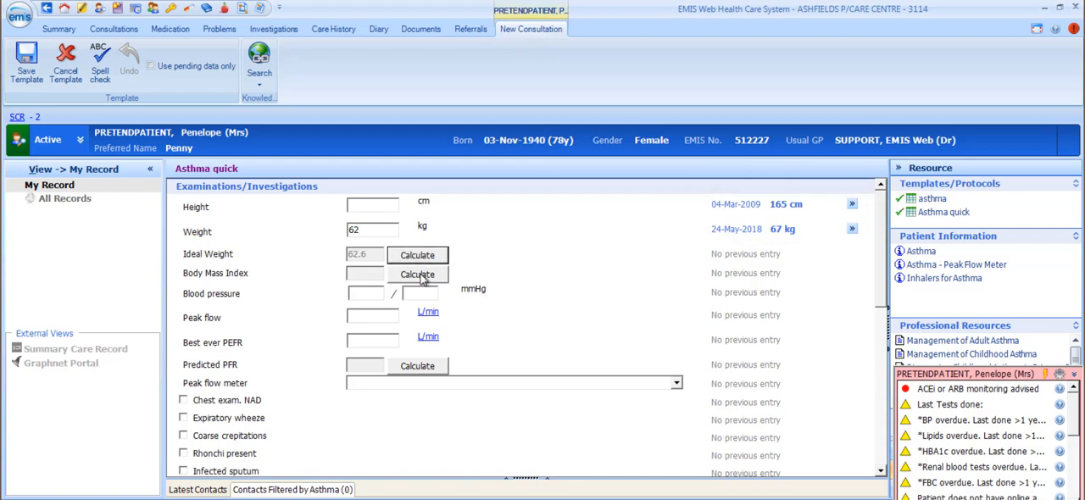
pyautogui.click(419, 274)
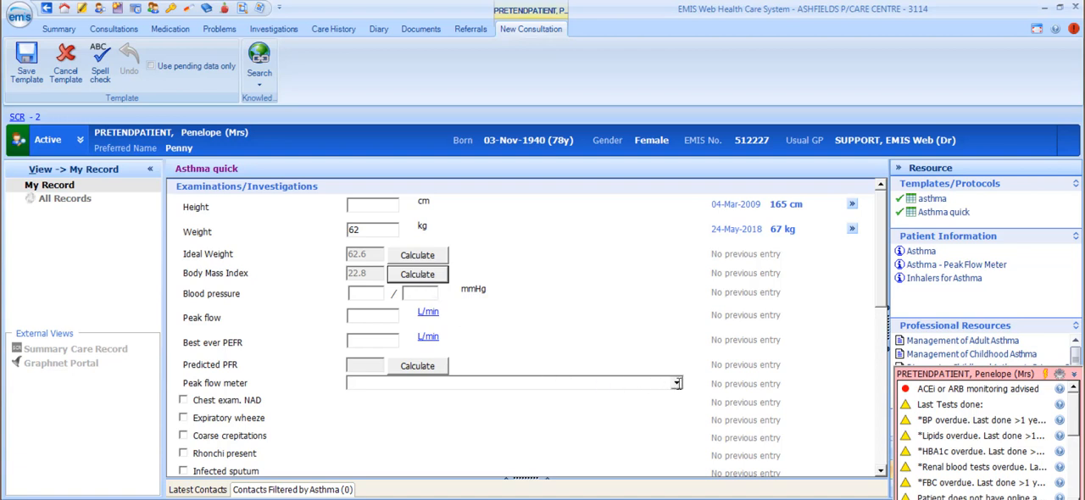
# Record No peak flow meter at home and enter a peak flow of 300 L/min.
pyautogui.click(676, 384)
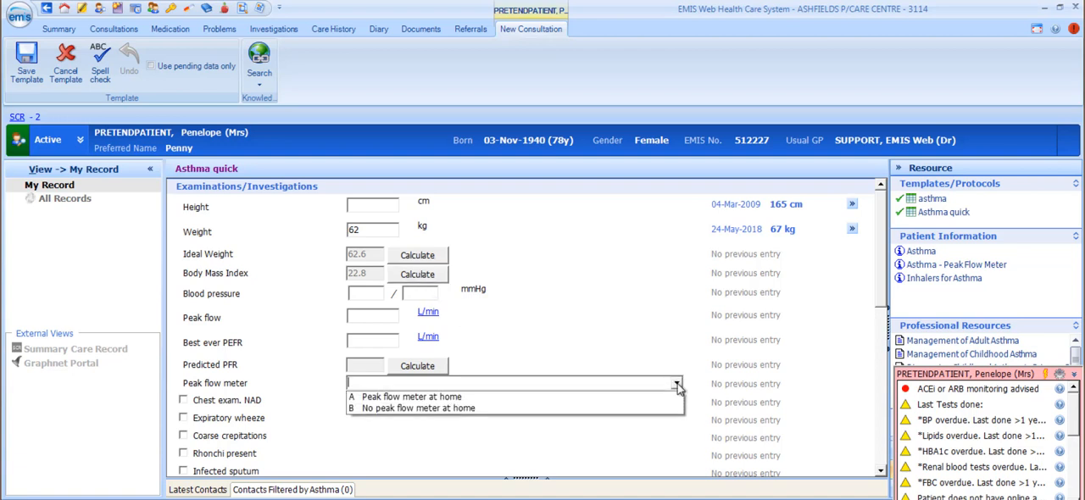
pyautogui.click(445, 409)
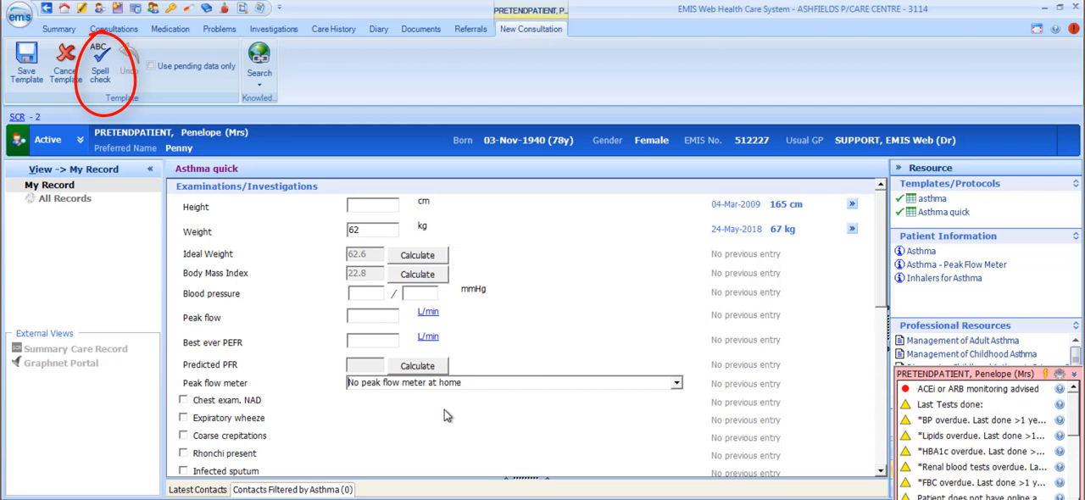
pyautogui.click(380, 316)
pyautogui.write('300')
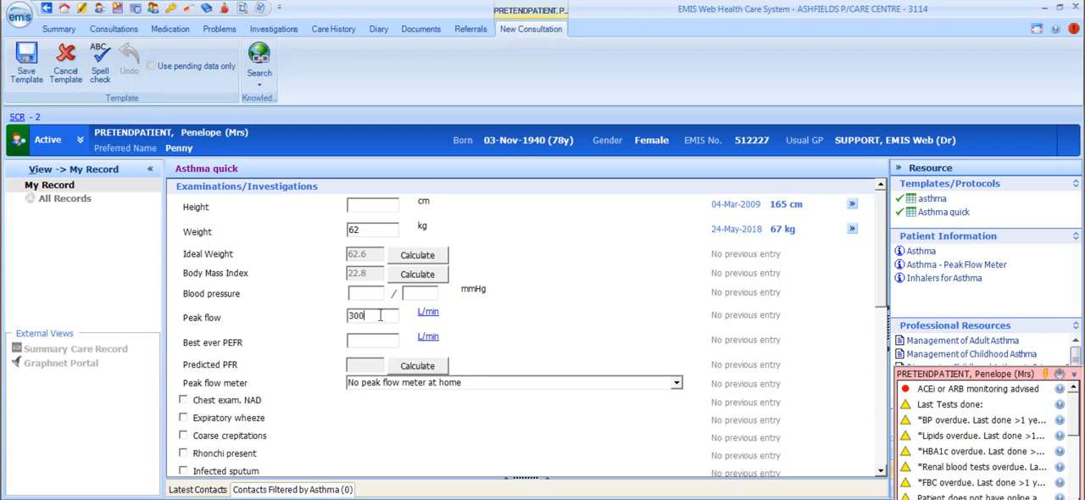
# Mark Expiratory wheeze and Infected sputum as present and set Symptoms to Nocturnal cough / wheeze.
pyautogui.scroll(-2, 381, 315)
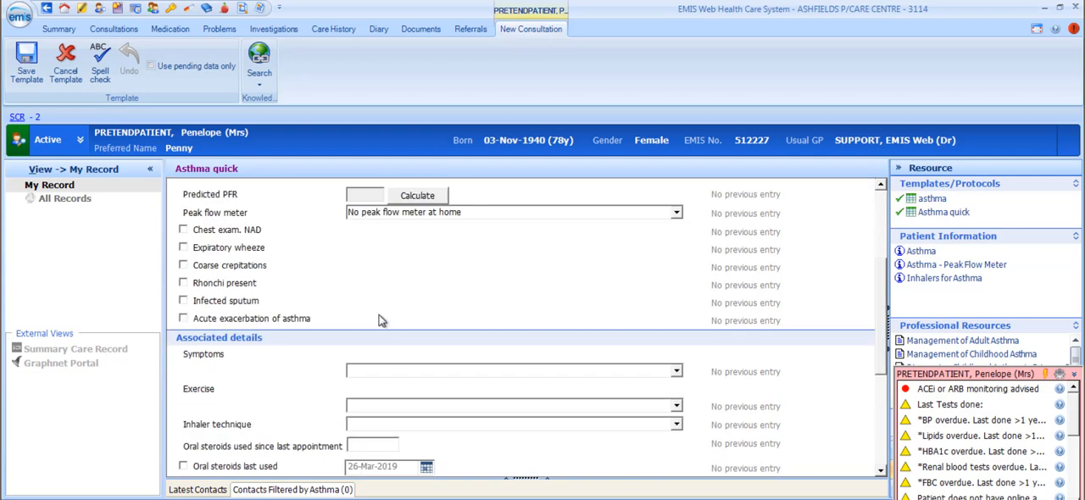
pyautogui.click(183, 247)
pyautogui.click(183, 300)
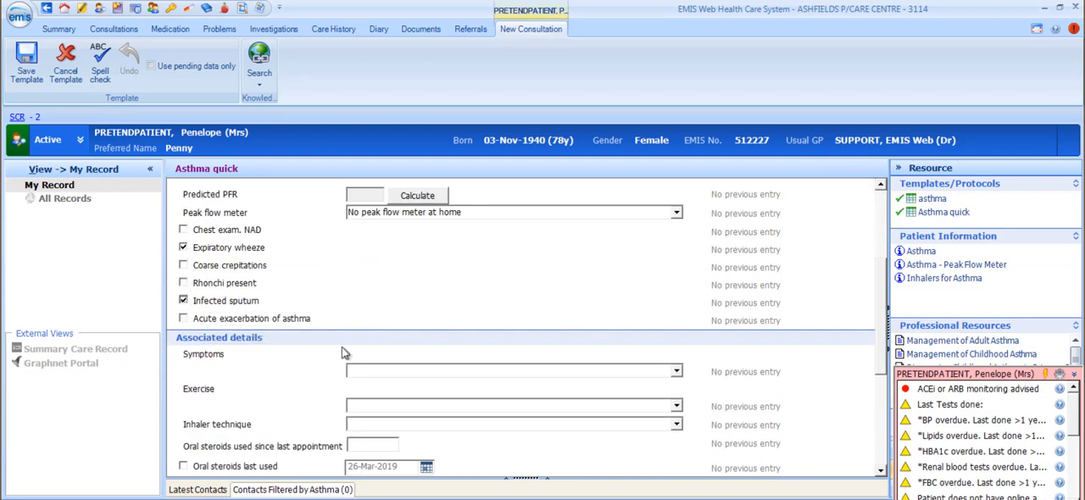
pyautogui.click(676, 370)
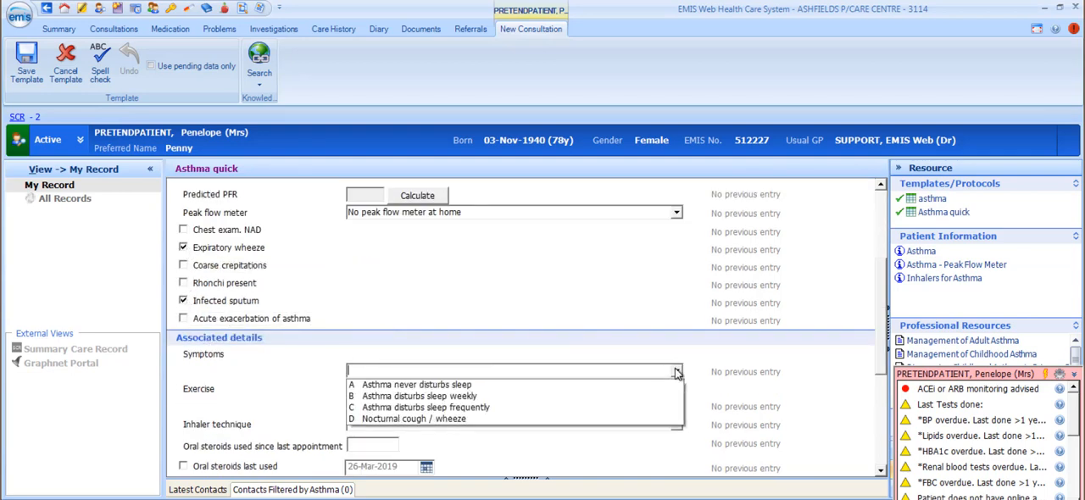
pyautogui.click(453, 418)
# Add a follow-up diary entry for asthma dated 25-Apr-2019 and save the Asthma quick template.
pyautogui.moveTo(880, 340); pyautogui.dragTo(872, 439)
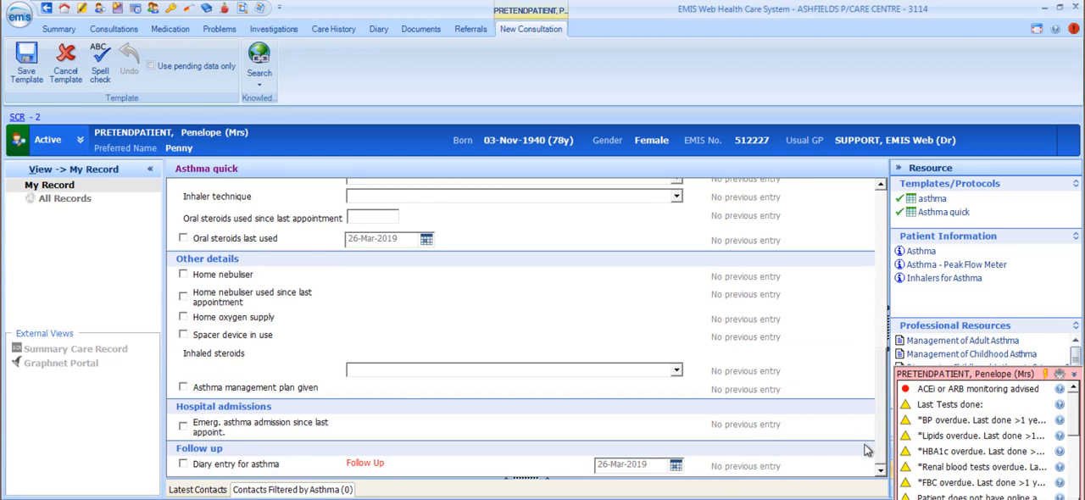
pyautogui.click(184, 466)
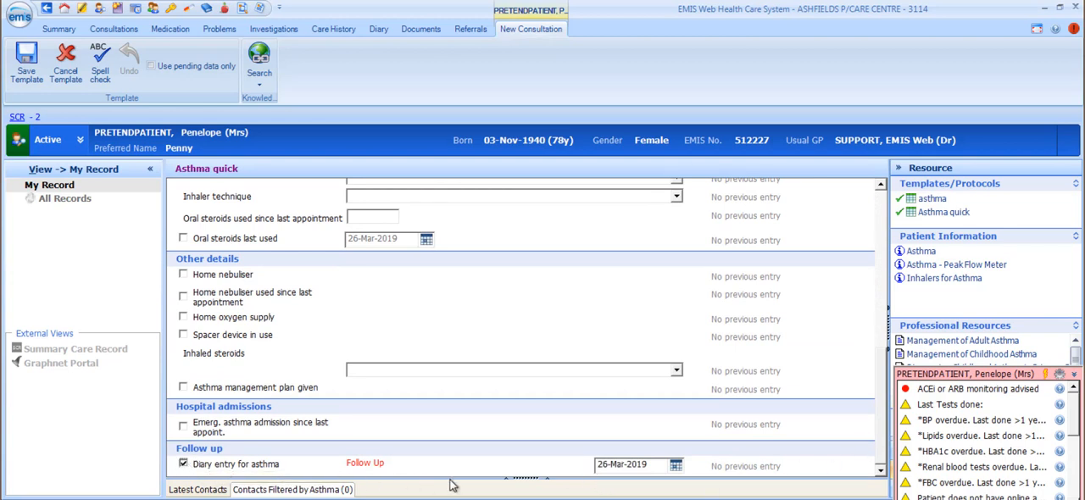
pyautogui.click(676, 466)
pyautogui.click(673, 319)
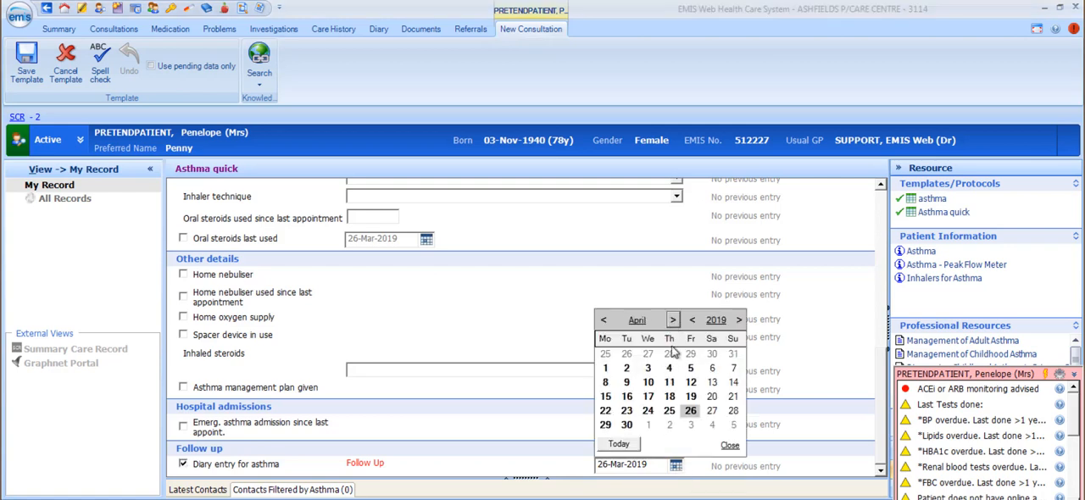
pyautogui.click(670, 411)
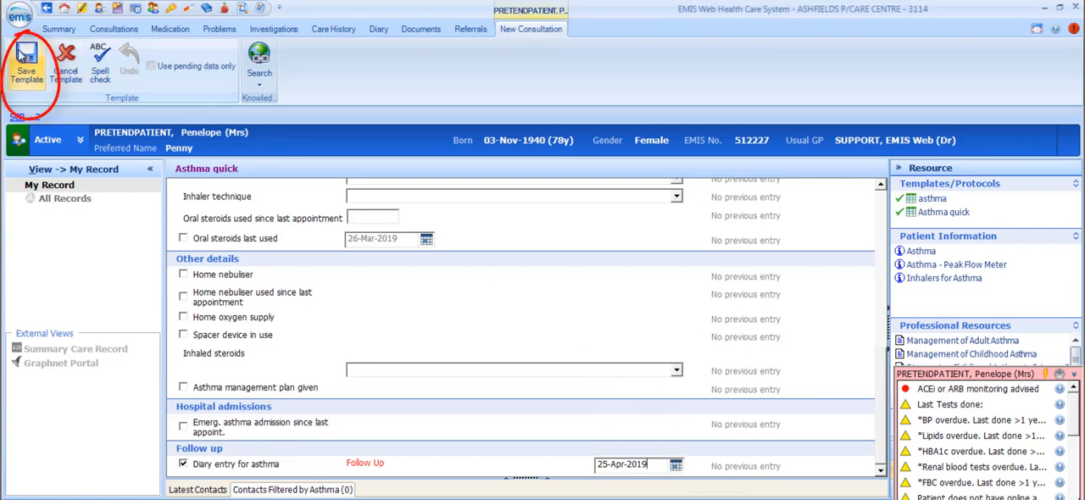
pyautogui.click(23, 52)
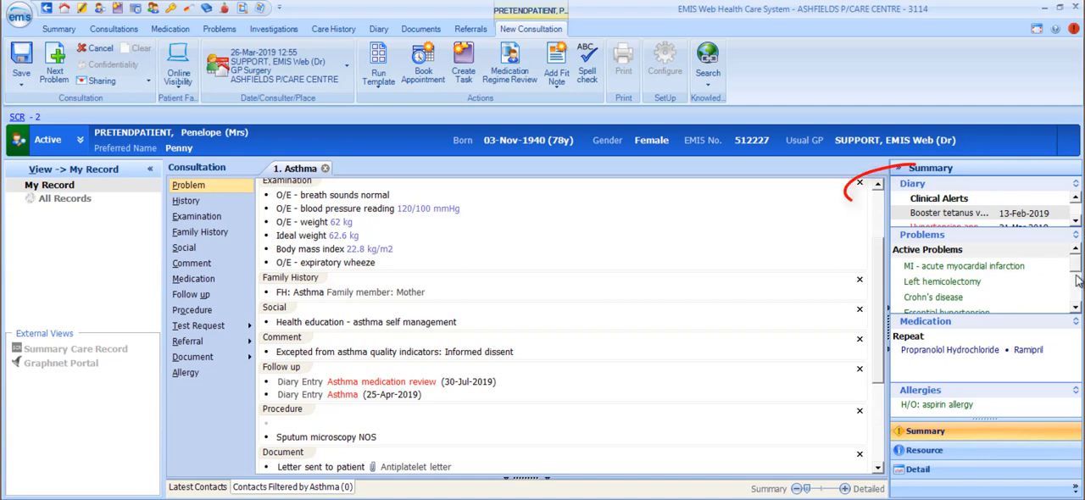
# Review the patient's diary entries and active problems in the Summary pane.
pyautogui.click(1075, 221)
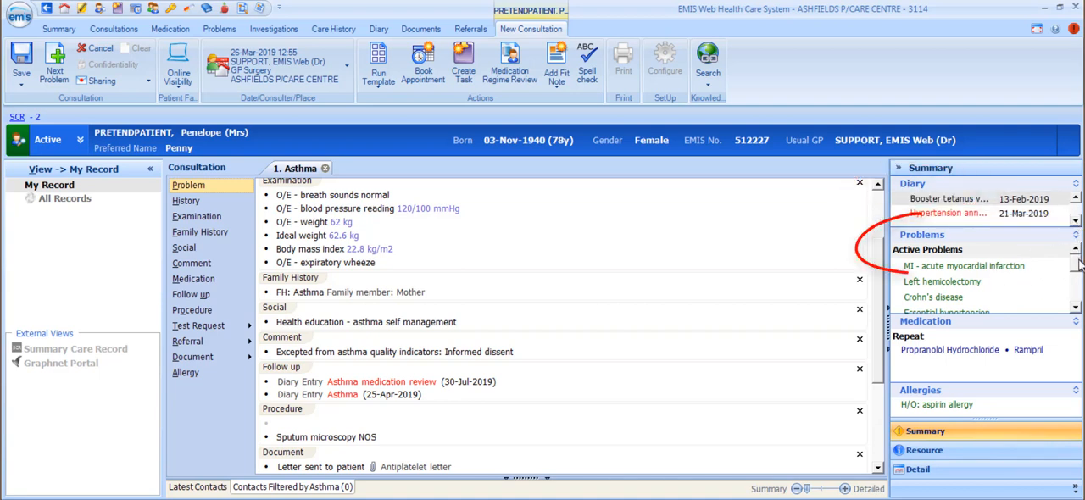
pyautogui.moveTo(1078, 262)
pyautogui.mouseDown()
pyautogui.moveTo(1080, 294)
pyautogui.moveTo(1084, 267)
pyautogui.mouseUp()
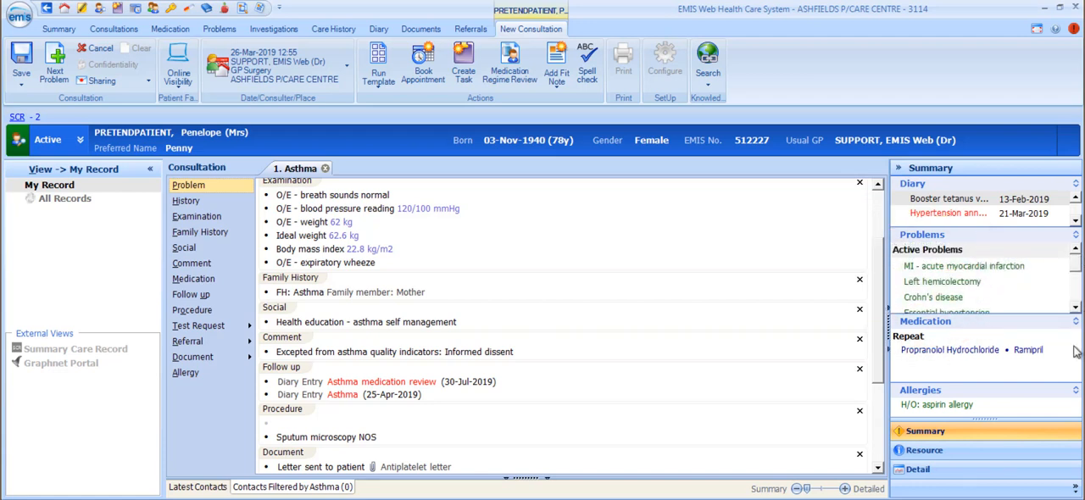
# Run the Asthma quick template from the Resource pane and cancel it without saving.
pyautogui.click(1028, 448)
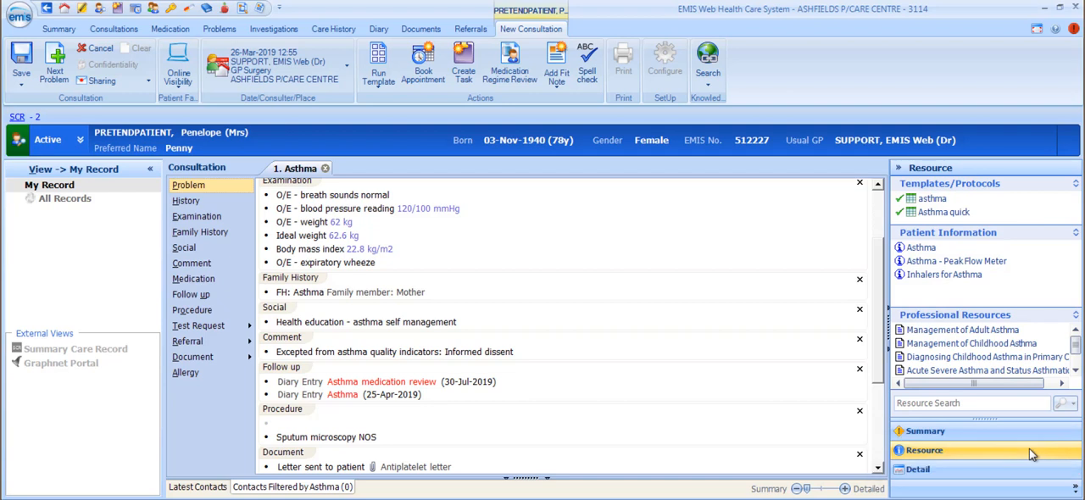
pyautogui.click(958, 215)
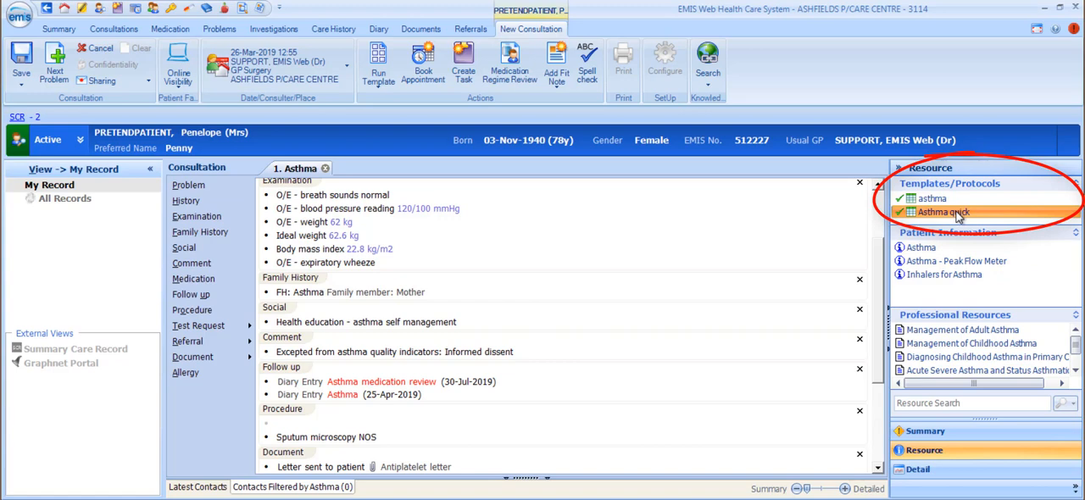
pyautogui.doubleClick(957, 213)
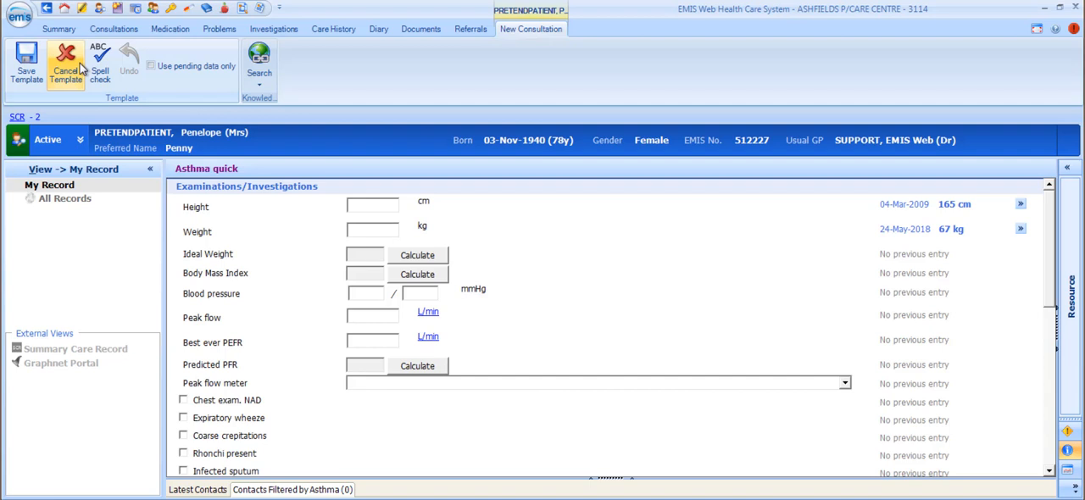
pyautogui.click(79, 63)
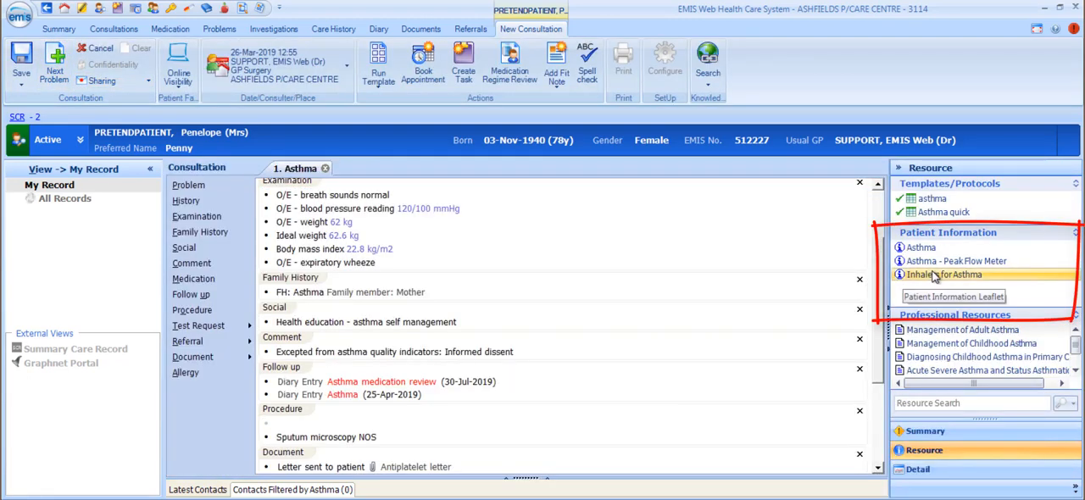
# Read the Inhalers for Asthma patient information leaflet and close it.
pyautogui.click(935, 274)
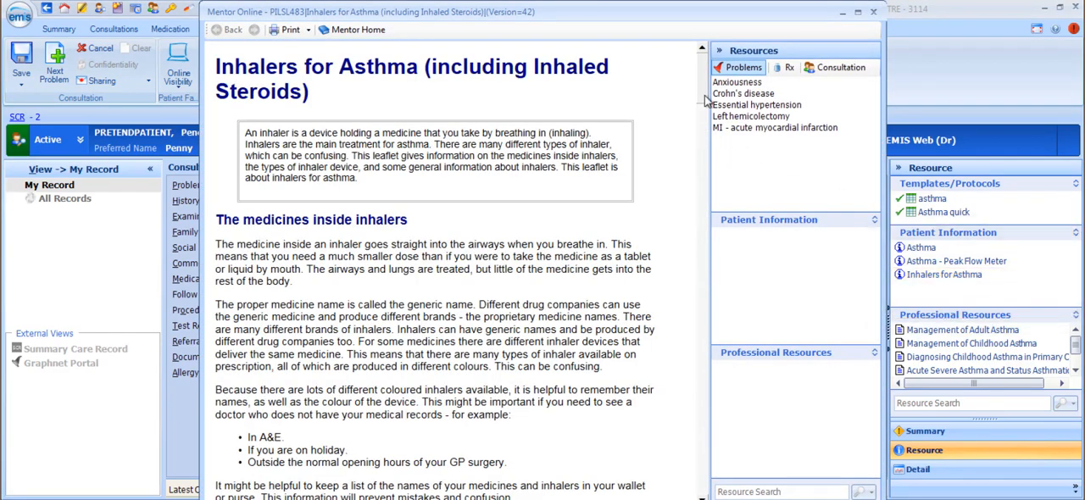
pyautogui.moveTo(704, 95)
pyautogui.mouseDown()
pyautogui.moveTo(710, 322)
pyautogui.moveTo(718, 72)
pyautogui.mouseUp()
pyautogui.click(876, 13)
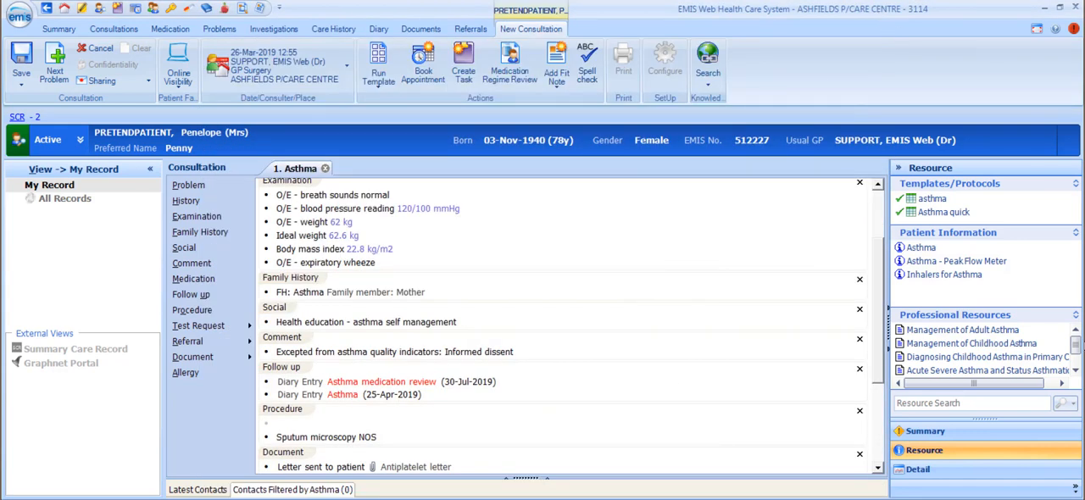
# Read the Bronchial Asthma professional resource, close it and show the Detail pane.
pyautogui.click(1077, 365)
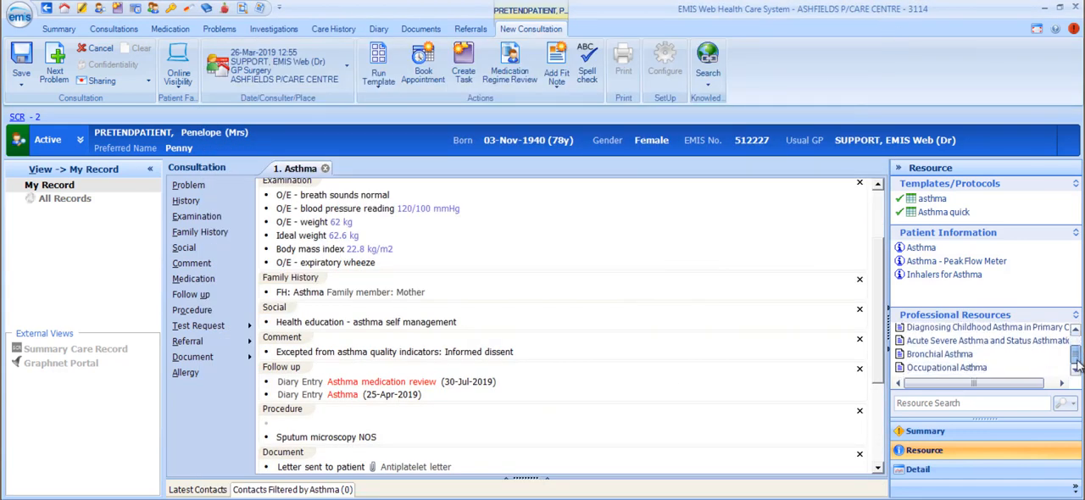
pyautogui.click(944, 355)
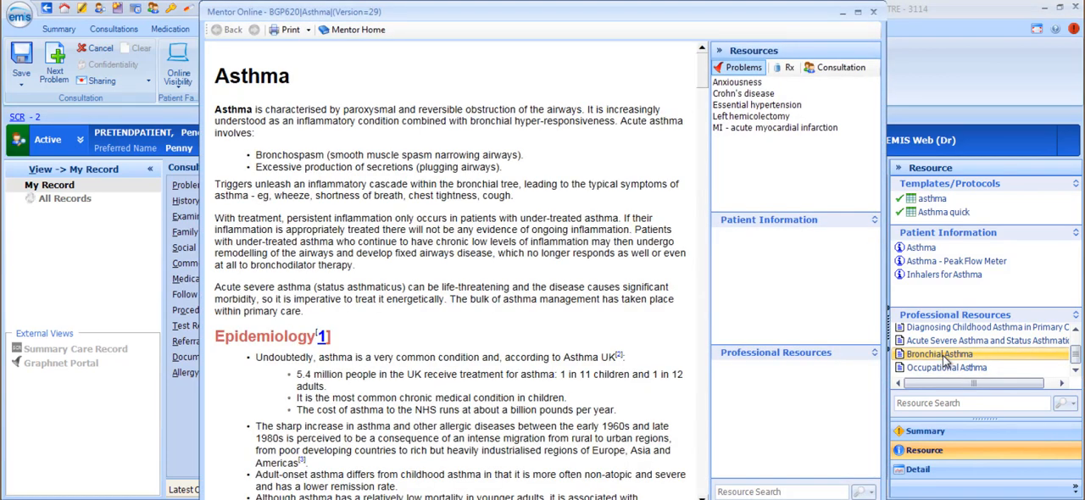
pyautogui.click(873, 12)
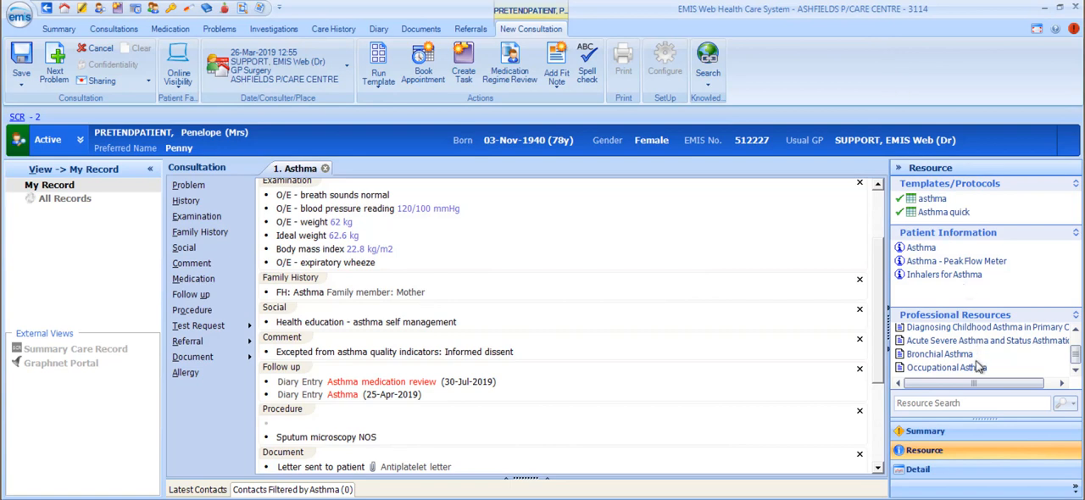
pyautogui.click(993, 472)
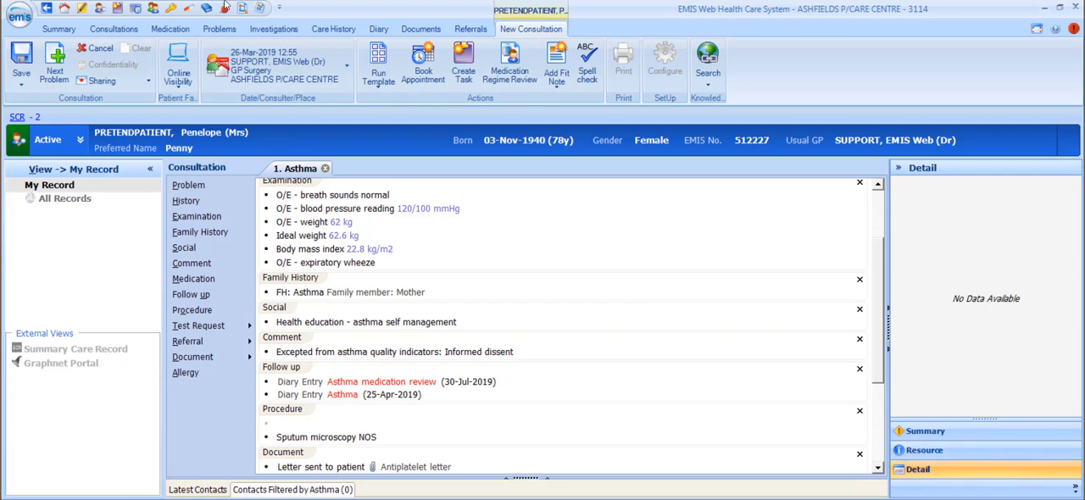
# Open the third patient's record in Patient Find and try to add a new consultation from the consultation history.
pyautogui.click(99, 10)
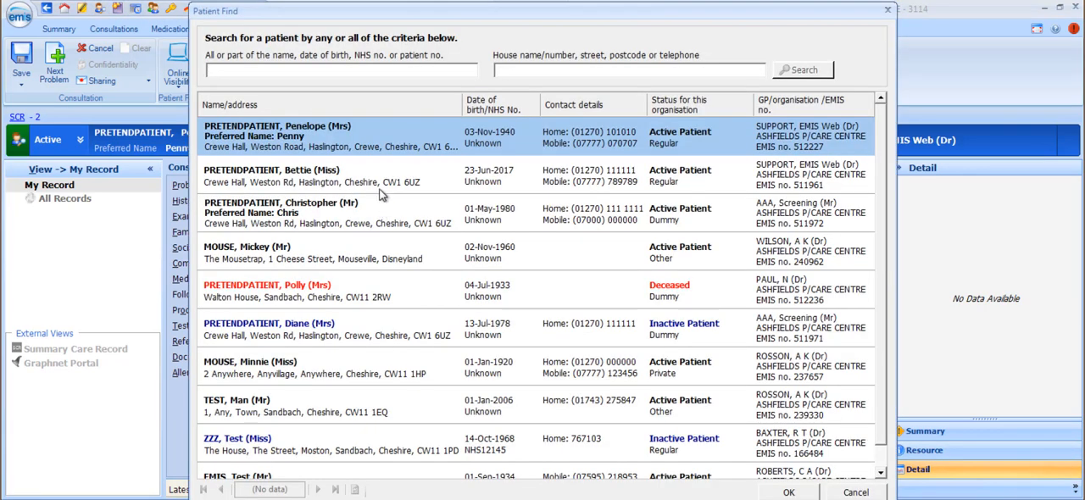
pyautogui.doubleClick(389, 209)
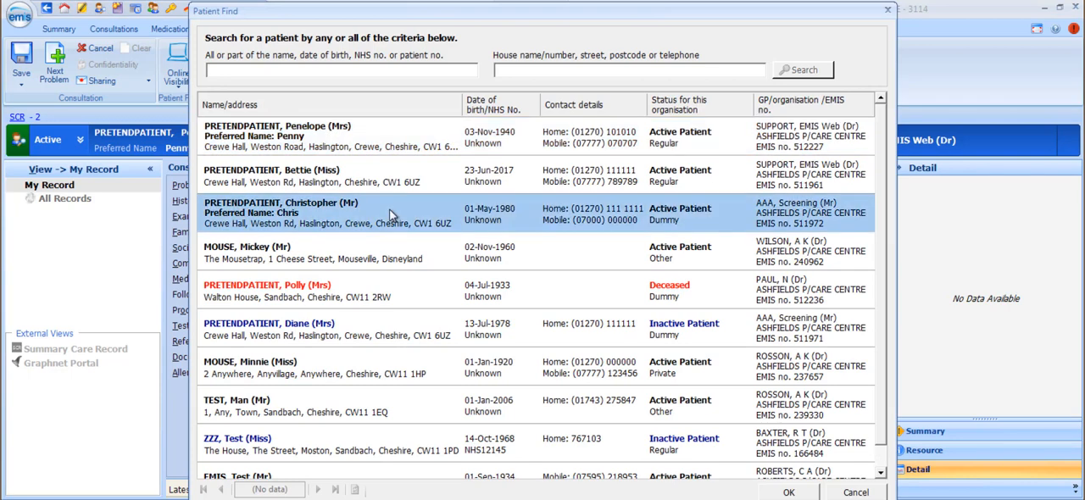
pyautogui.click(615, 301)
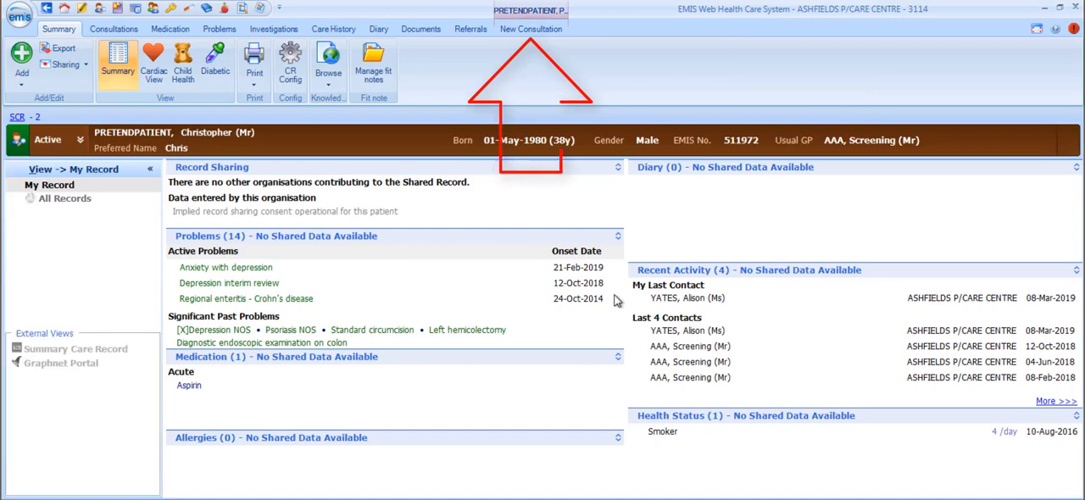
pyautogui.click(115, 29)
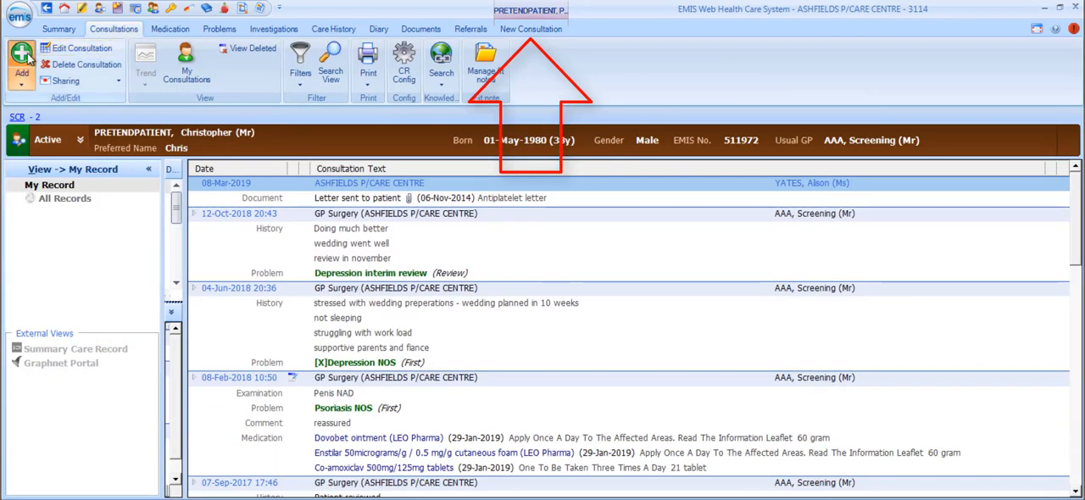
pyautogui.click(24, 59)
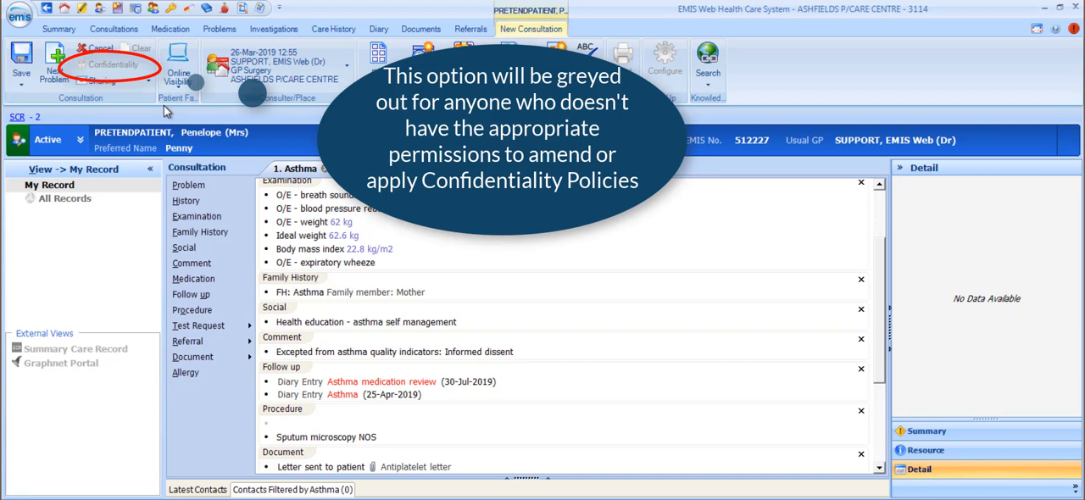
# Select the FH: Asthma family history entry and examine the consultation's Sharing and Online Visibility options.
pyautogui.click(347, 292)
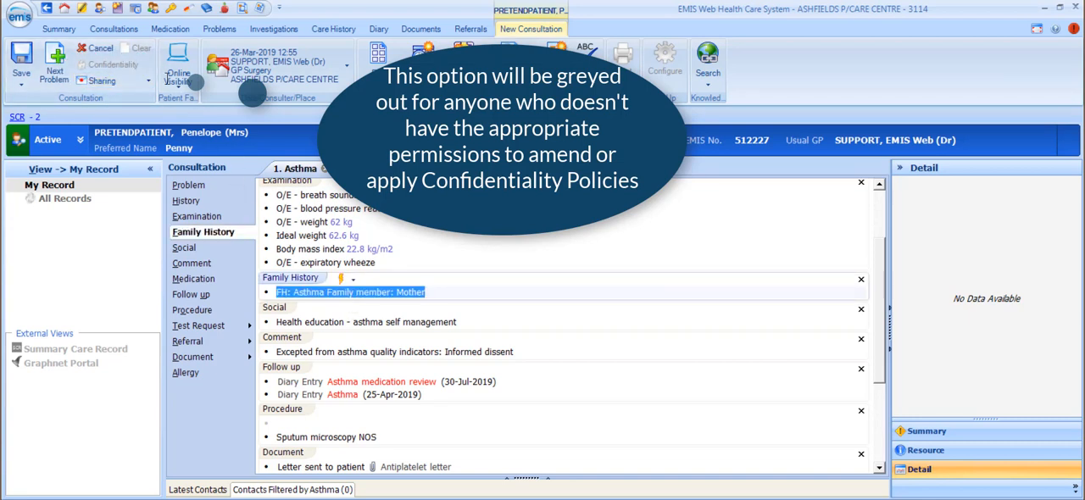
pyautogui.click(124, 81)
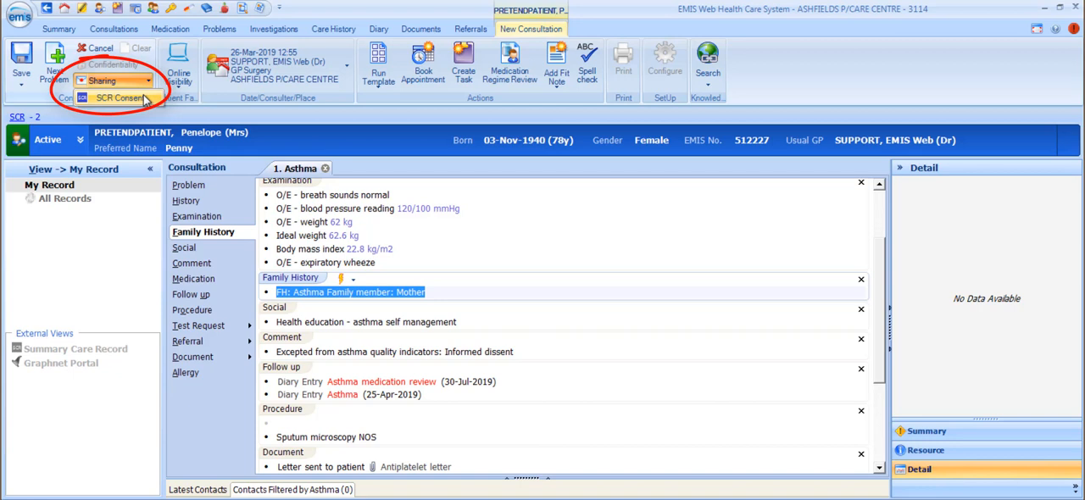
pyautogui.click(178, 82)
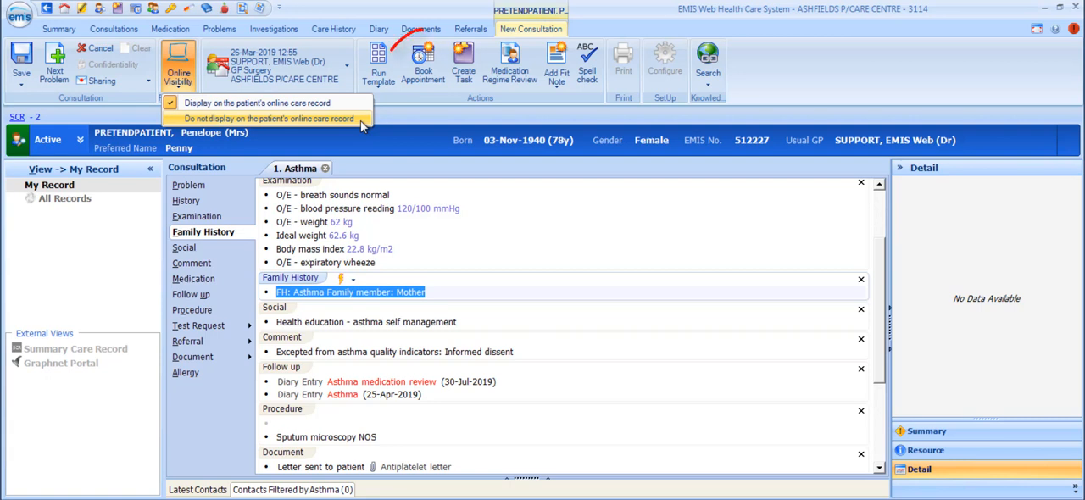
pyautogui.click(391, 121)
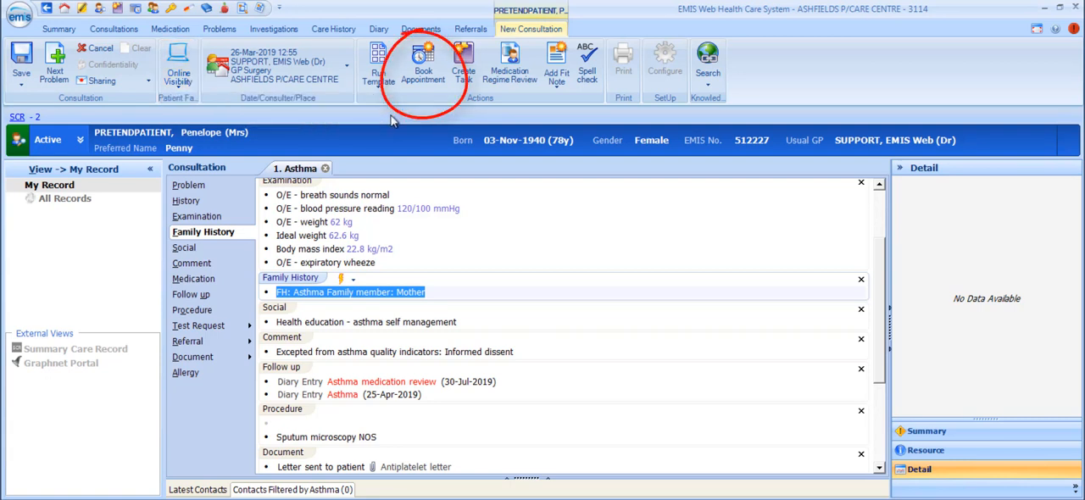
# Look through the available appointments from 26-Mar-2019 for the patient without booking one.
pyautogui.click(423, 74)
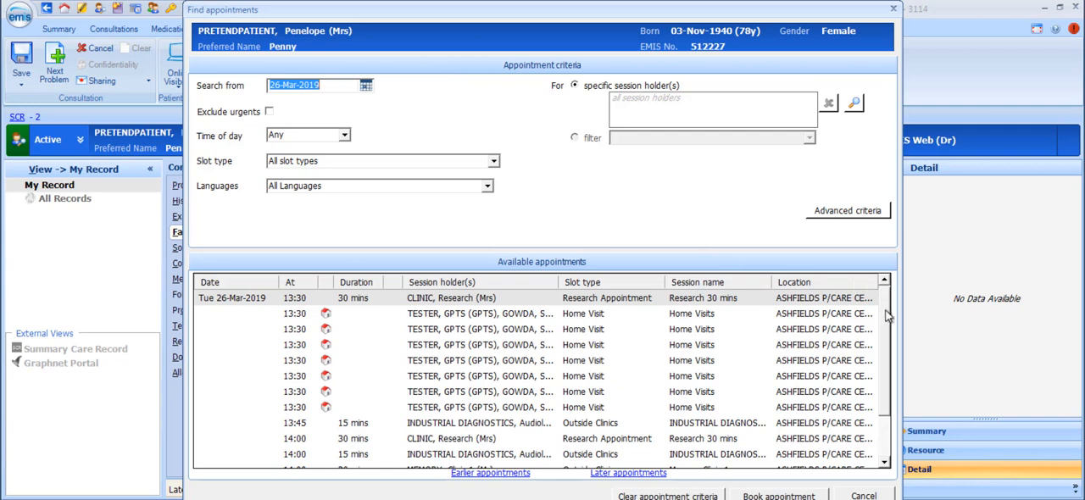
pyautogui.moveTo(886, 313); pyautogui.dragTo(889, 285)
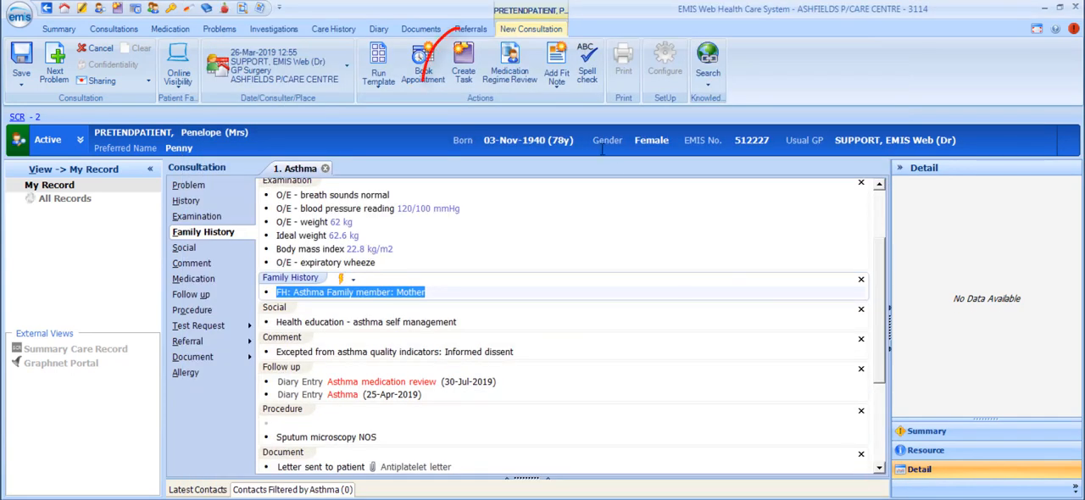
# Start a new user task, try the Patient Note type with its patient search, and set the task type to Admin Note.
pyautogui.click(473, 57)
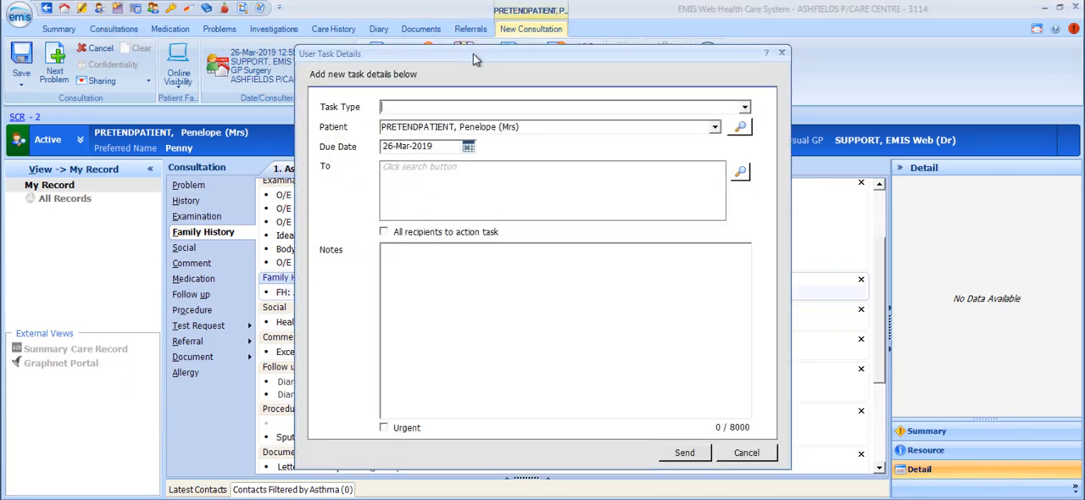
pyautogui.click(745, 109)
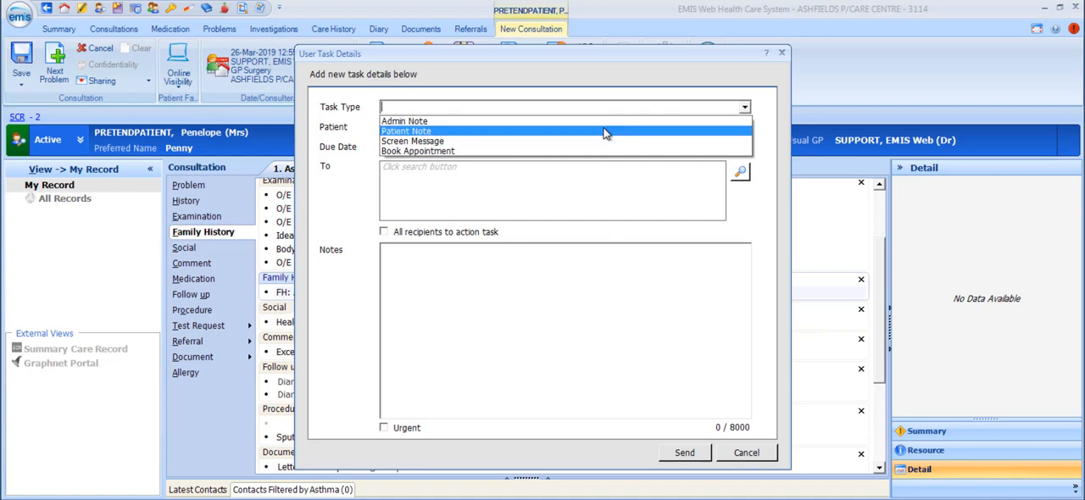
pyautogui.click(604, 133)
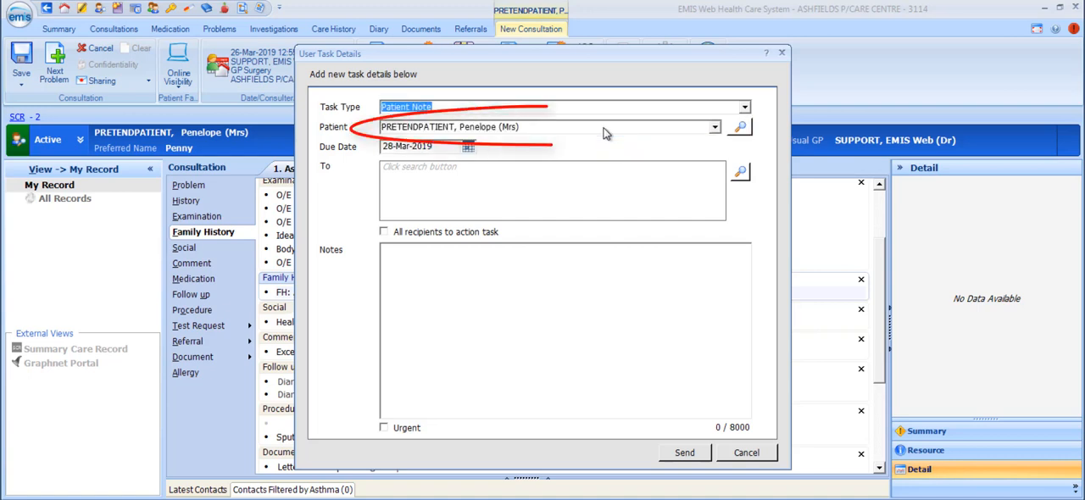
pyautogui.click(742, 130)
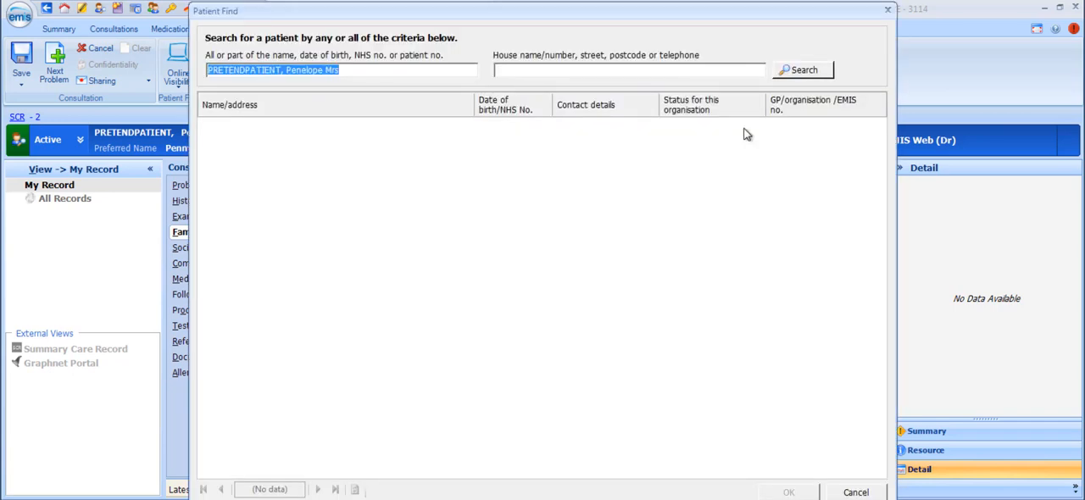
pyautogui.click(887, 10)
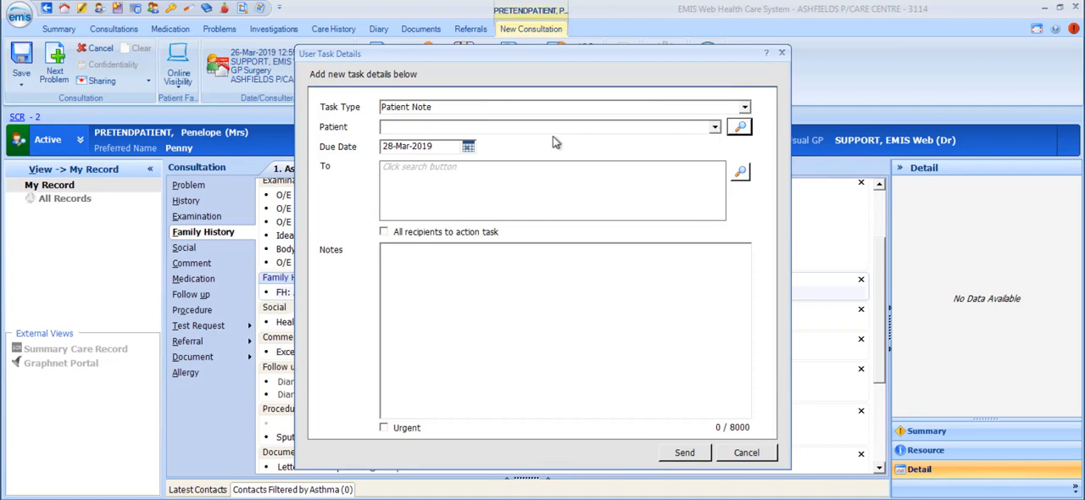
pyautogui.click(744, 108)
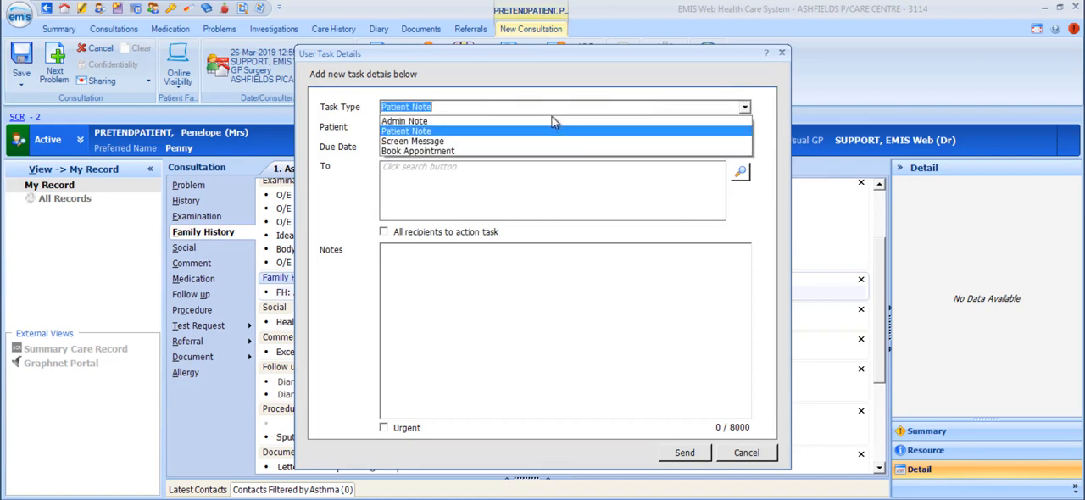
pyautogui.click(551, 121)
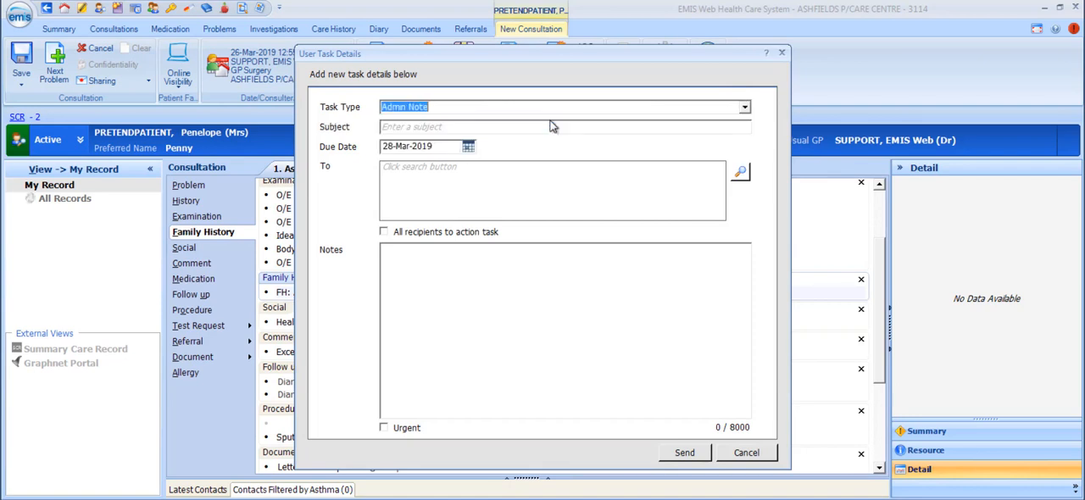
# Add the first suggested staff member as the Admin Note task's recipient and require all recipients to action the task.
pyautogui.click(468, 147)
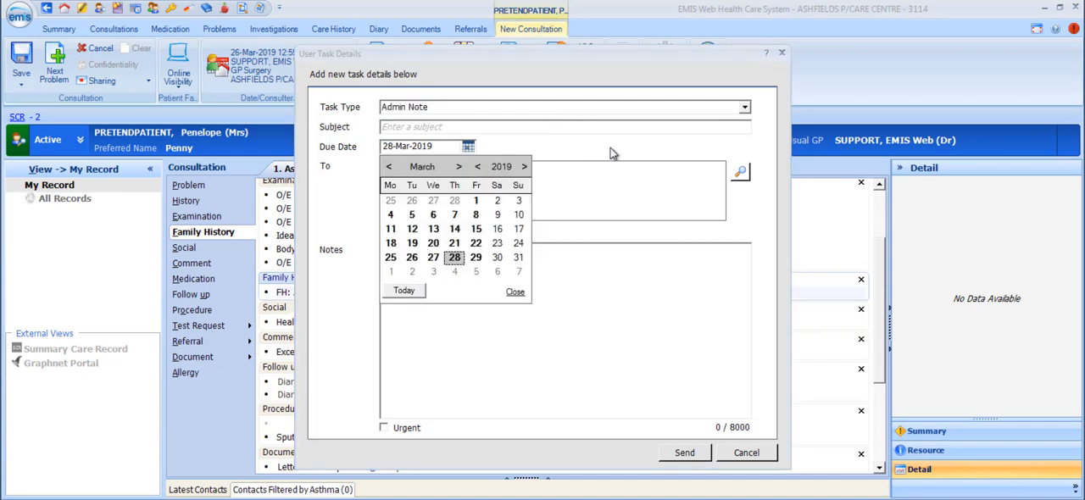
pyautogui.click(740, 173)
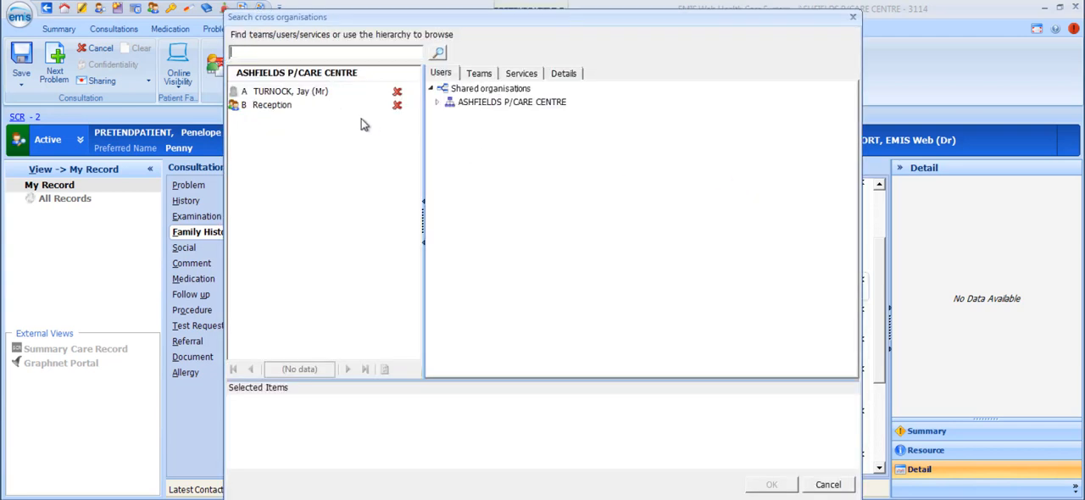
pyautogui.doubleClick(308, 93)
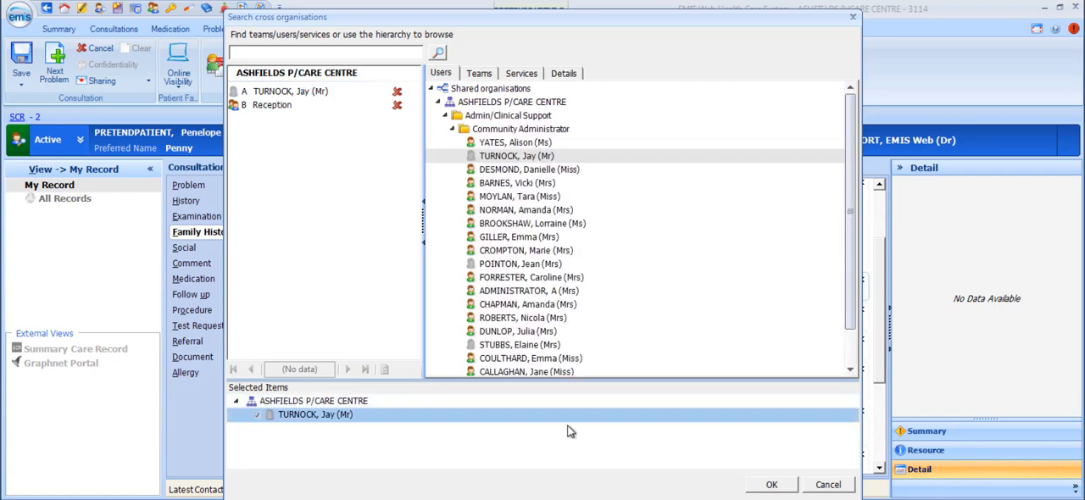
pyautogui.click(784, 484)
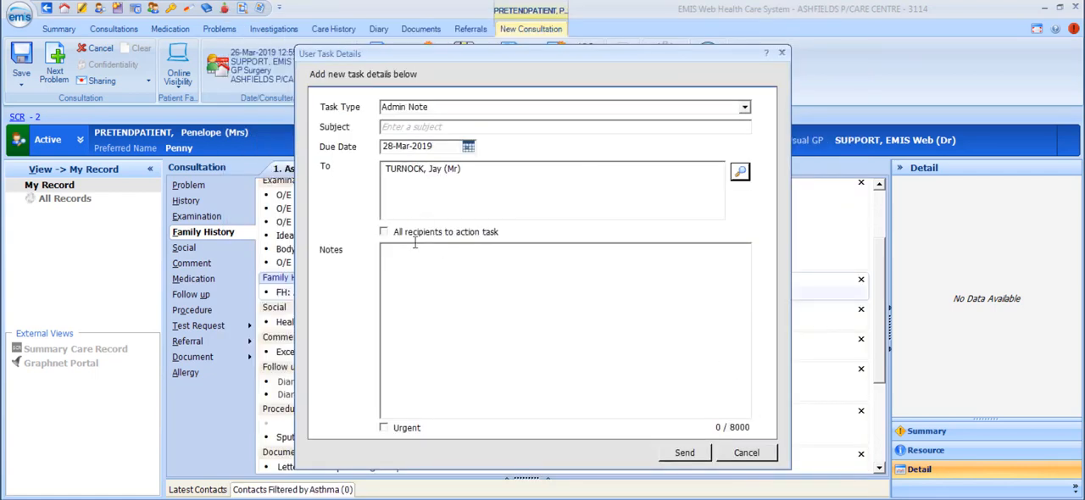
pyautogui.click(386, 233)
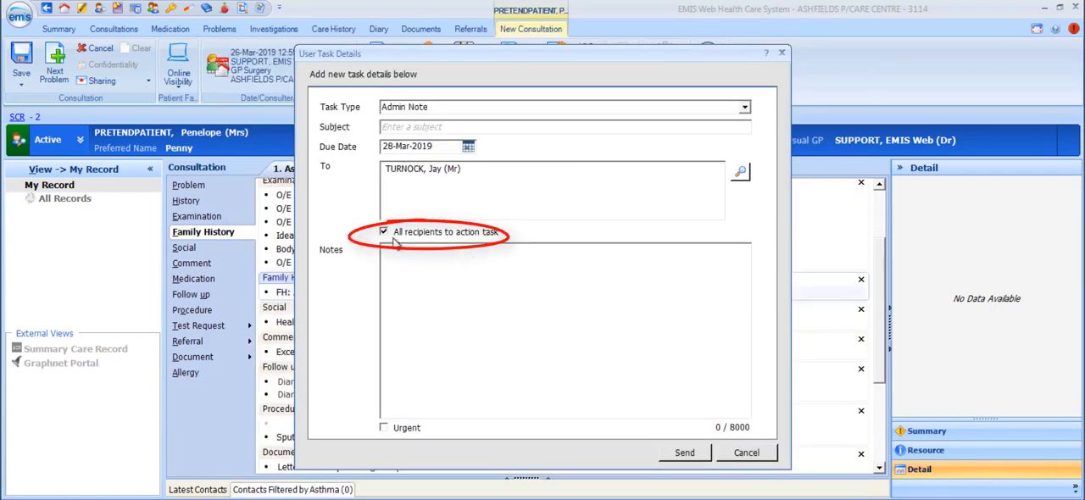
# Enter the note "Please contact this patient re attending the patient group Asthma workshop in April", mark the task urgent and send it.
pyautogui.click(559, 271)
pyautogui.write('Please contact ')
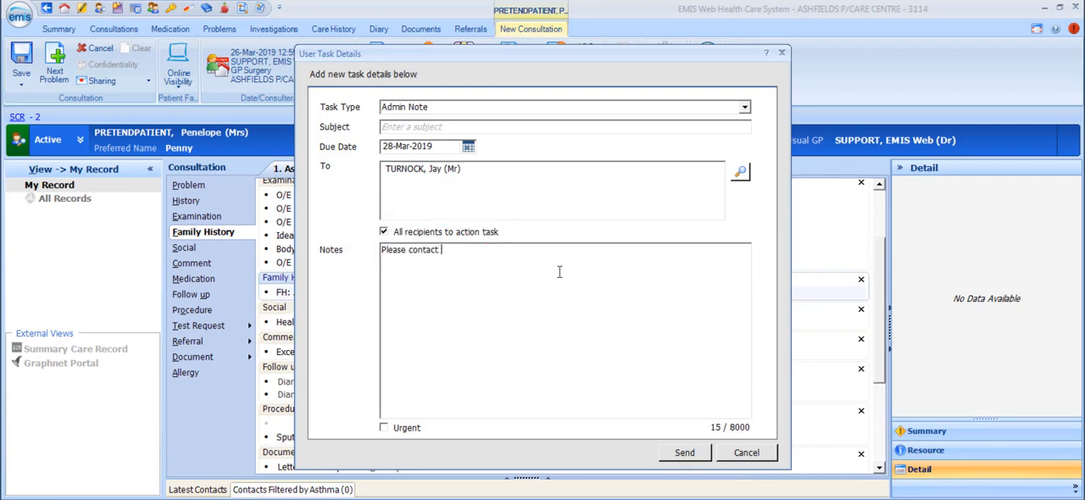
pyautogui.write('this patient re attending the p')
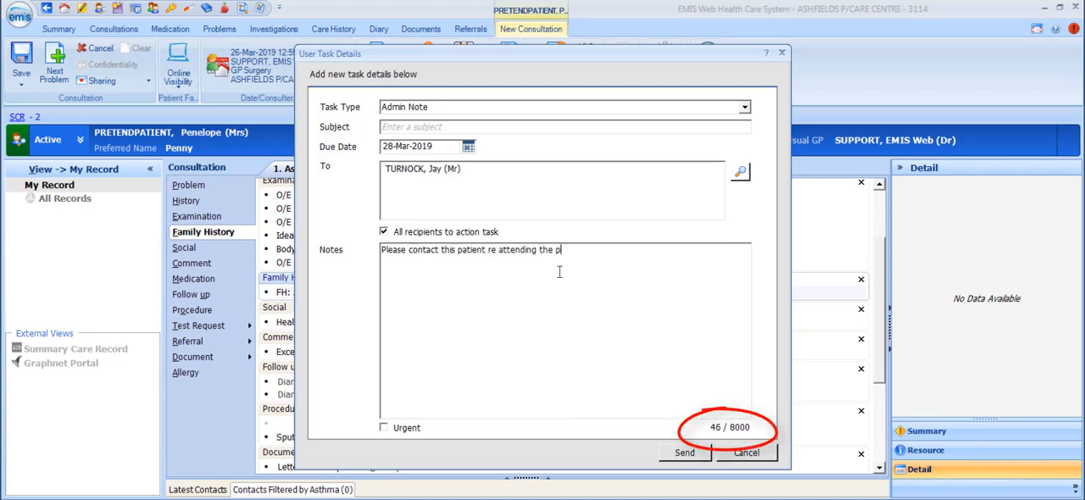
pyautogui.write('atient ')
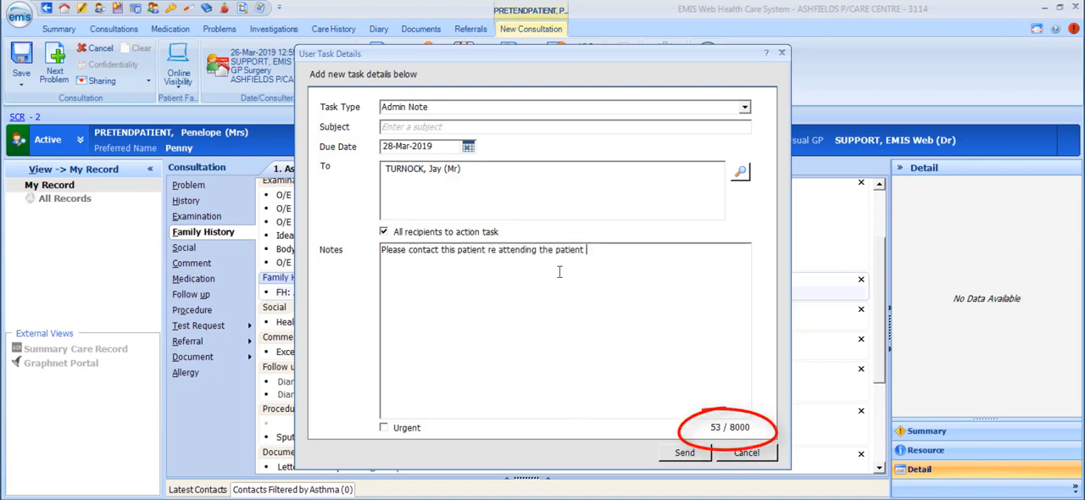
pyautogui.write('group Ast')
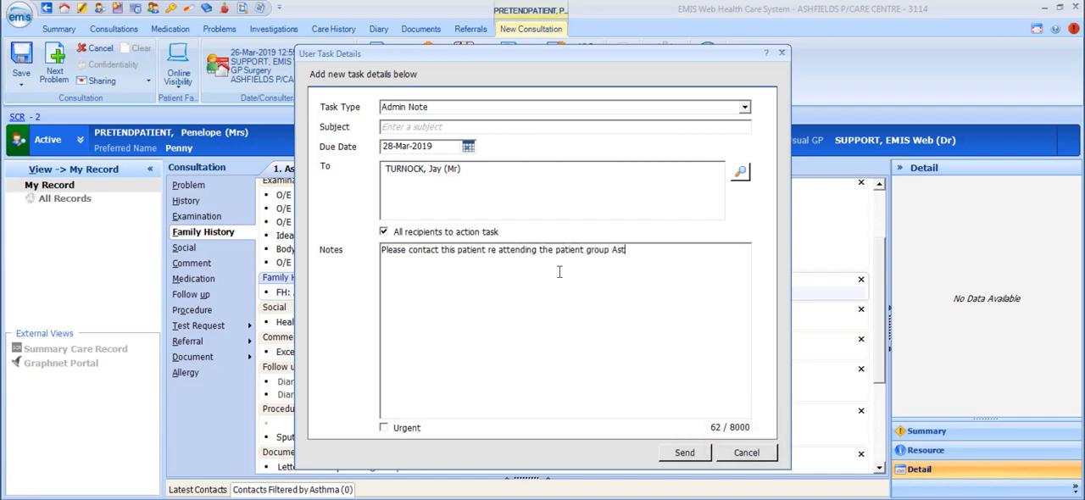
pyautogui.write('hma workshop in April')
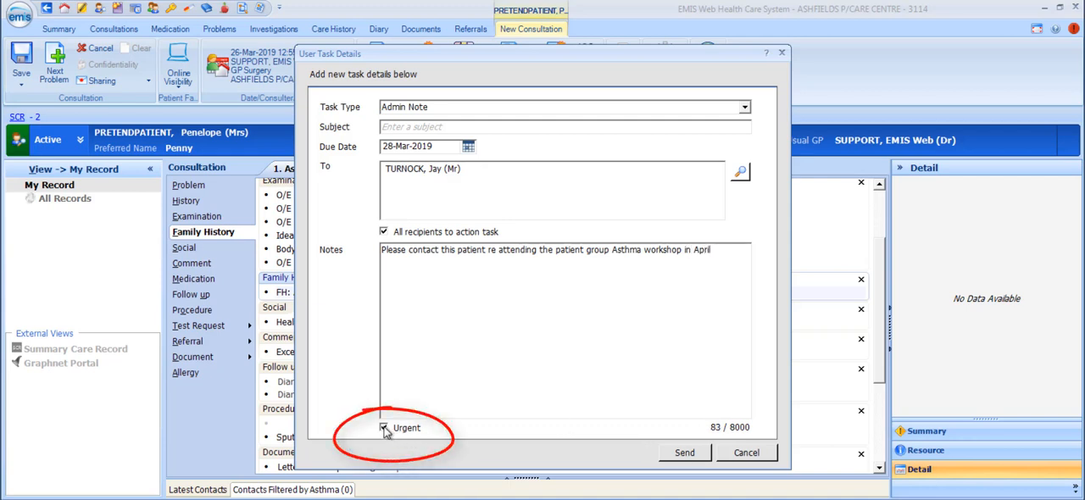
pyautogui.click(692, 455)
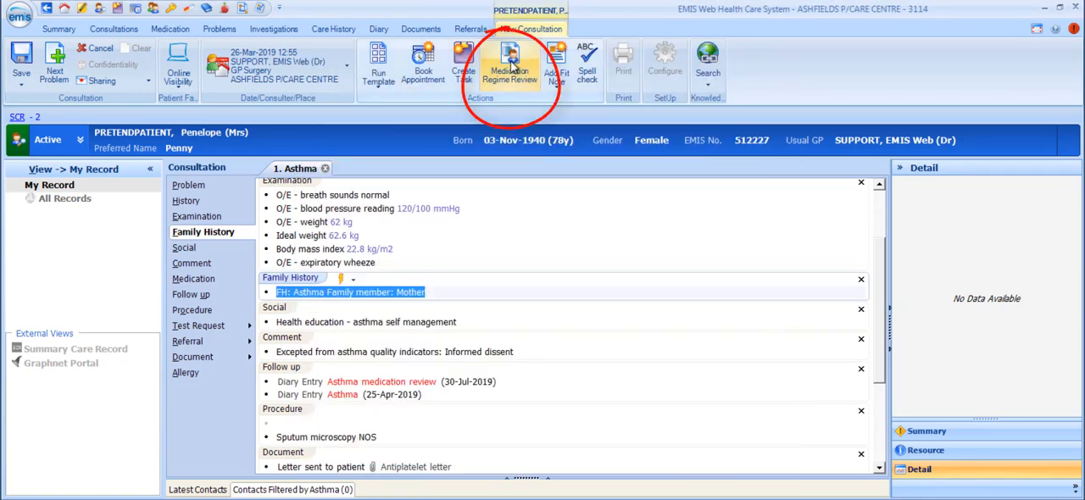
# Add a medication regime review with the next patient review date 21-May-2019 and look through the consultation's entries.
pyautogui.click(512, 67)
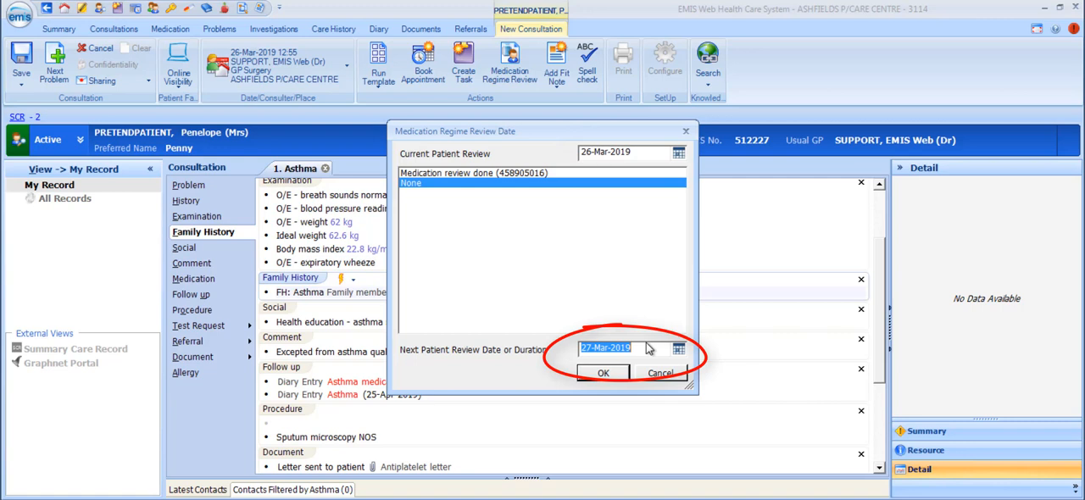
pyautogui.moveTo(648, 348); pyautogui.dragTo(575, 348)
pyautogui.write('6m')
pyautogui.press('Return')
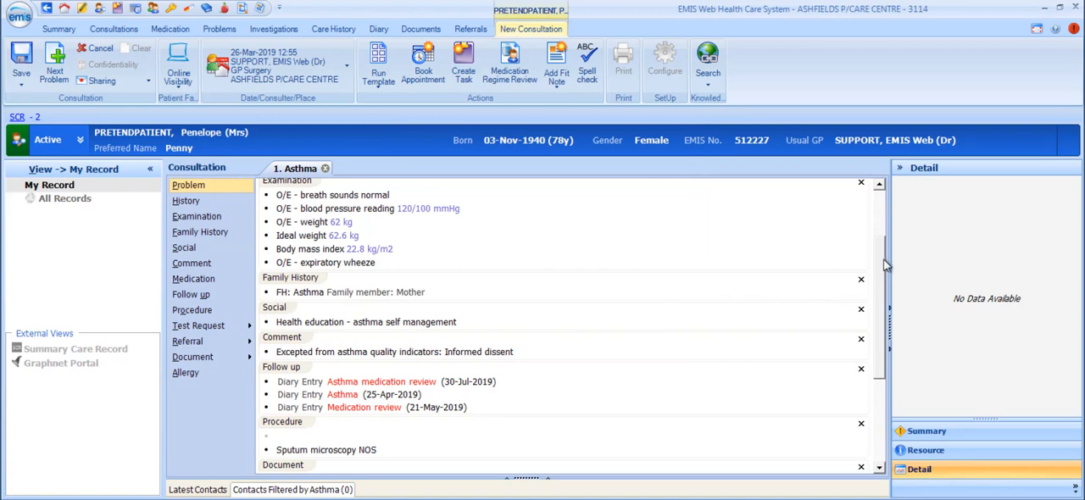
pyautogui.moveTo(886, 266); pyautogui.dragTo(888, 384)
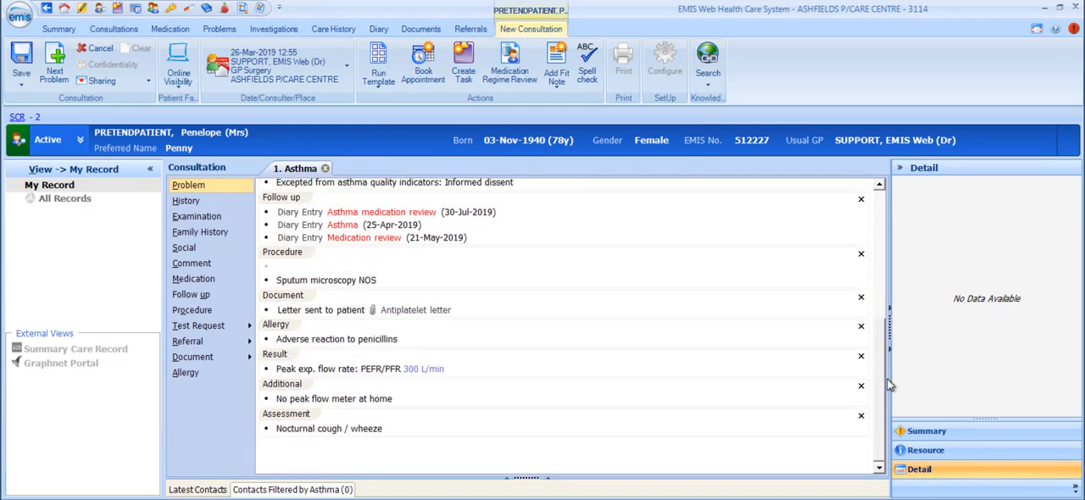
pyautogui.moveTo(884, 337); pyautogui.dragTo(880, 206)
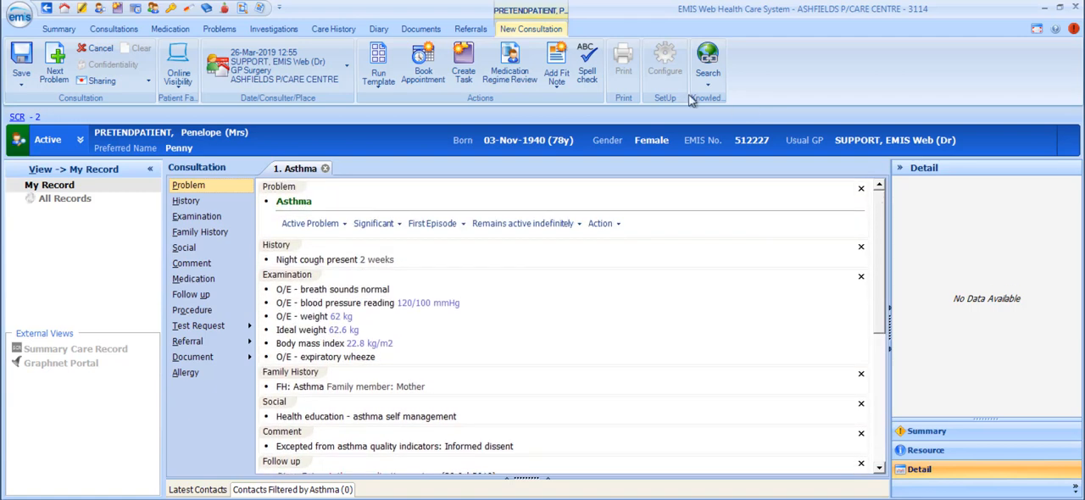
# Examine the fit note form for a new Not Fit for Work issue without issuing it.
pyautogui.click(556, 76)
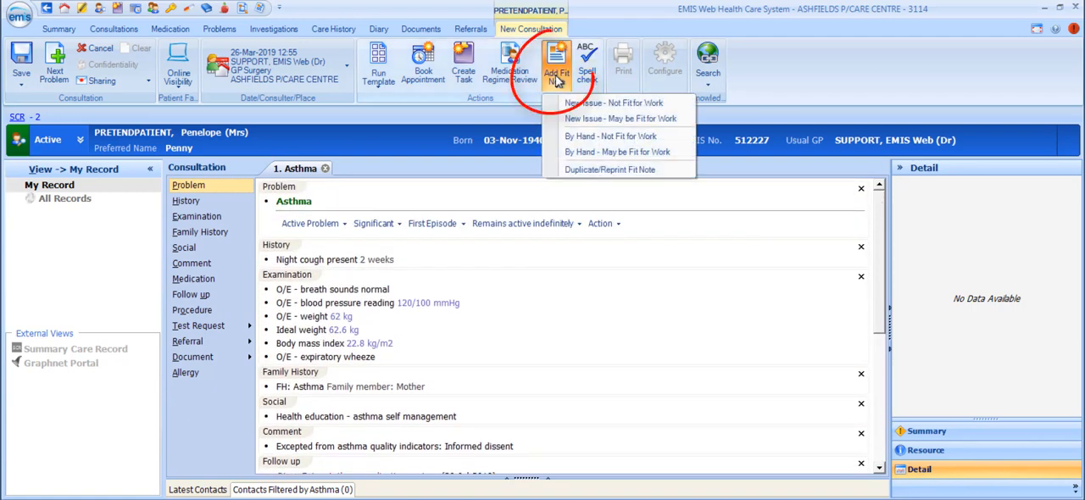
pyautogui.click(687, 105)
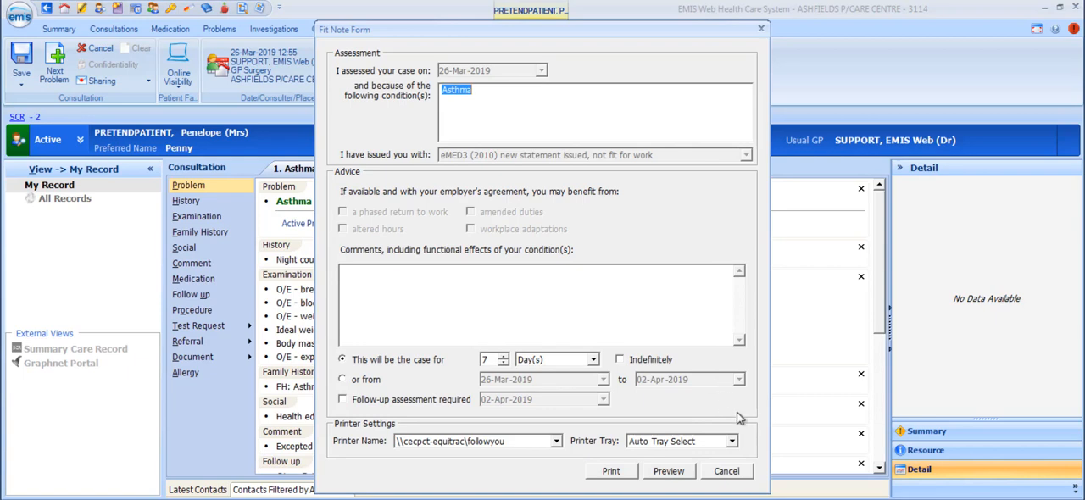
pyautogui.click(734, 472)
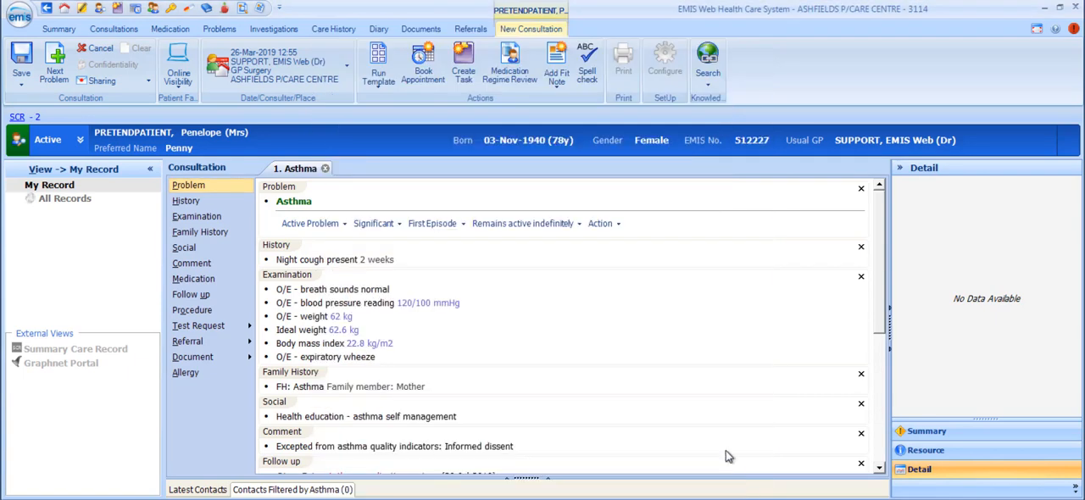
# Spell check the Asthma consultation and save it, declining to cancel the consultation.
pyautogui.click(591, 63)
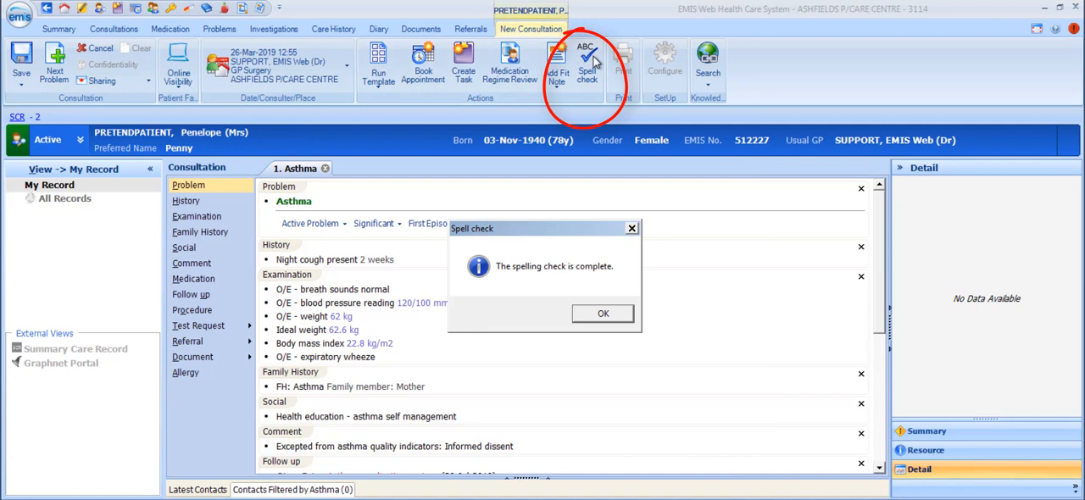
pyautogui.click(597, 314)
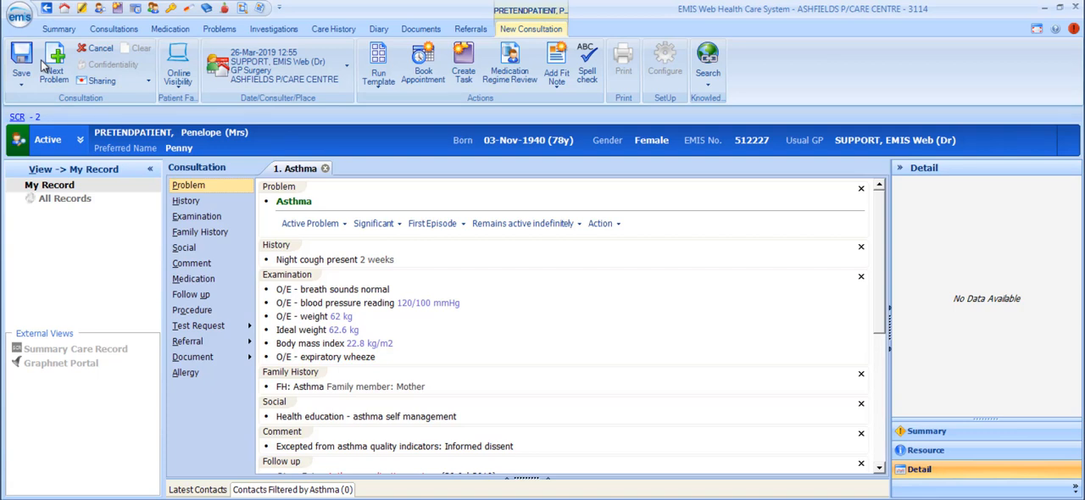
pyautogui.click(95, 49)
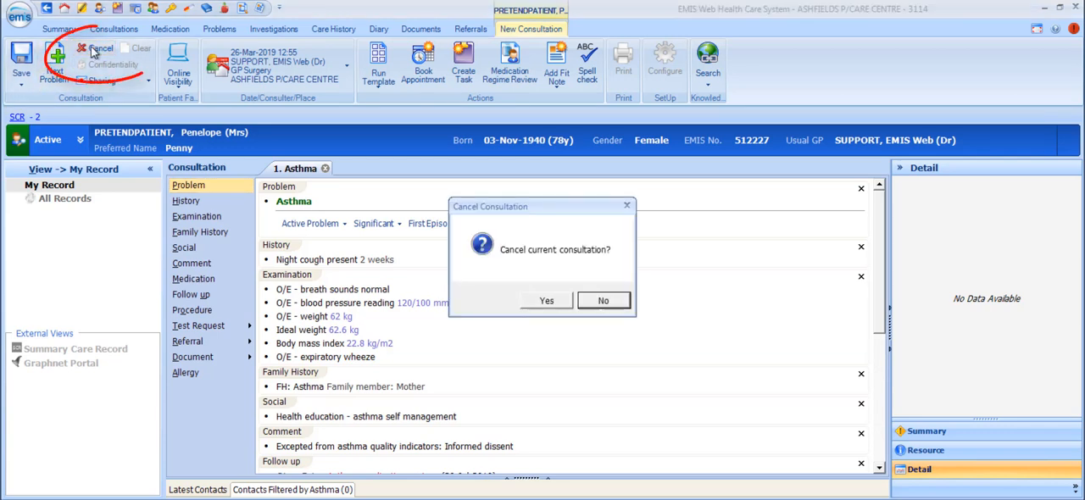
pyautogui.click(602, 301)
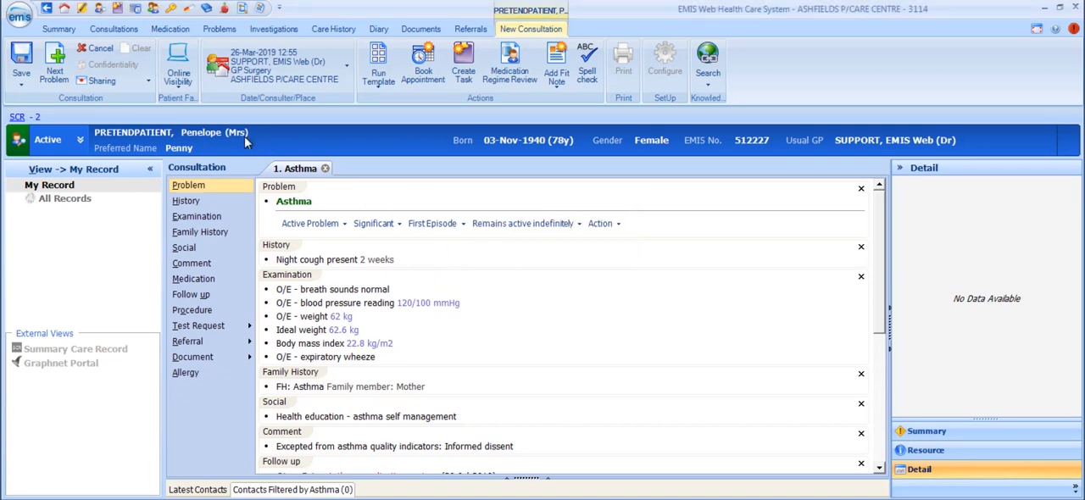
pyautogui.click(22, 55)
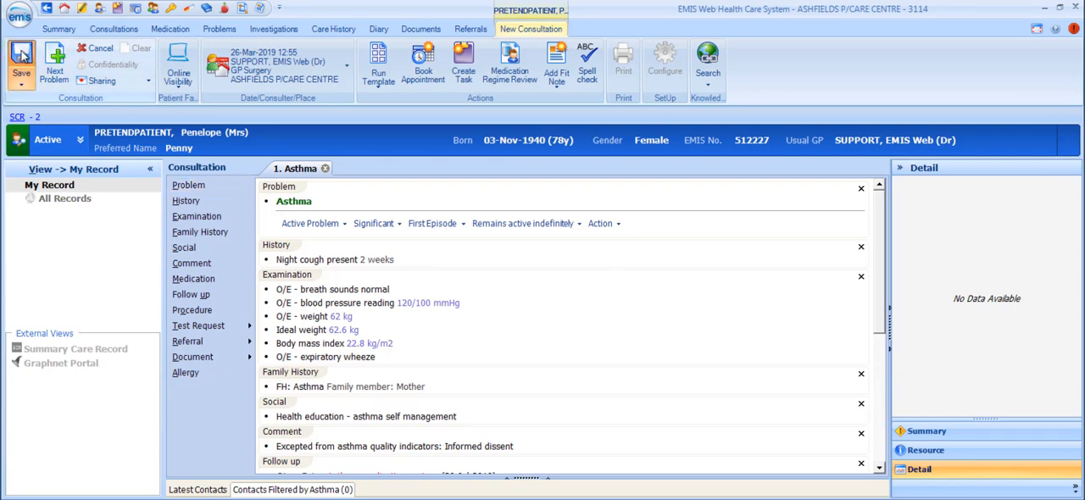